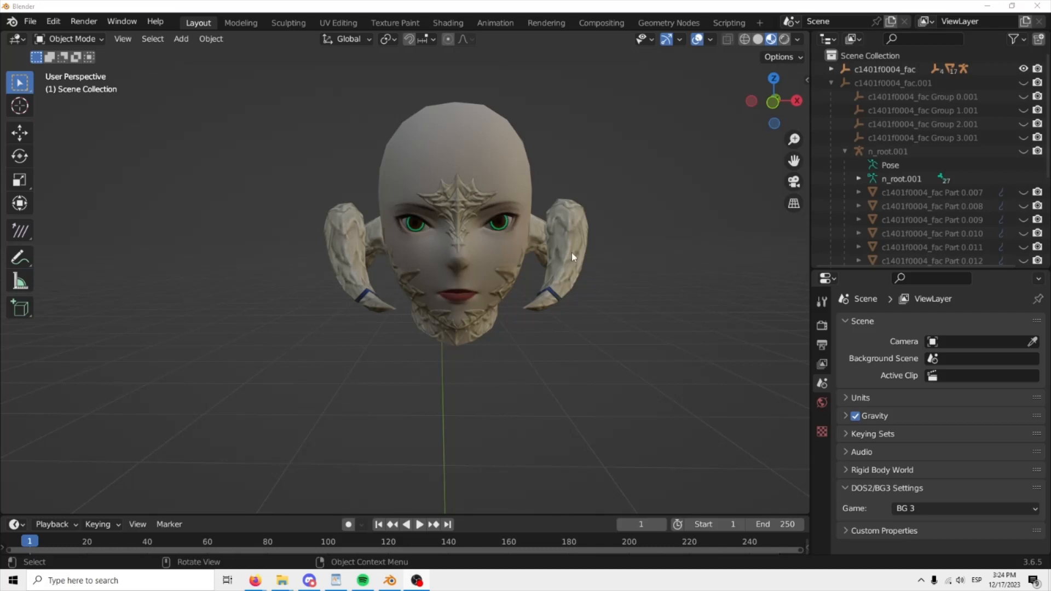
# Step: Examine the meshes of c1401f0004_fac by hiding face parts 0.0 and 0.2, showing them again, and selecting the curled horns
pyautogui.click(831, 69)
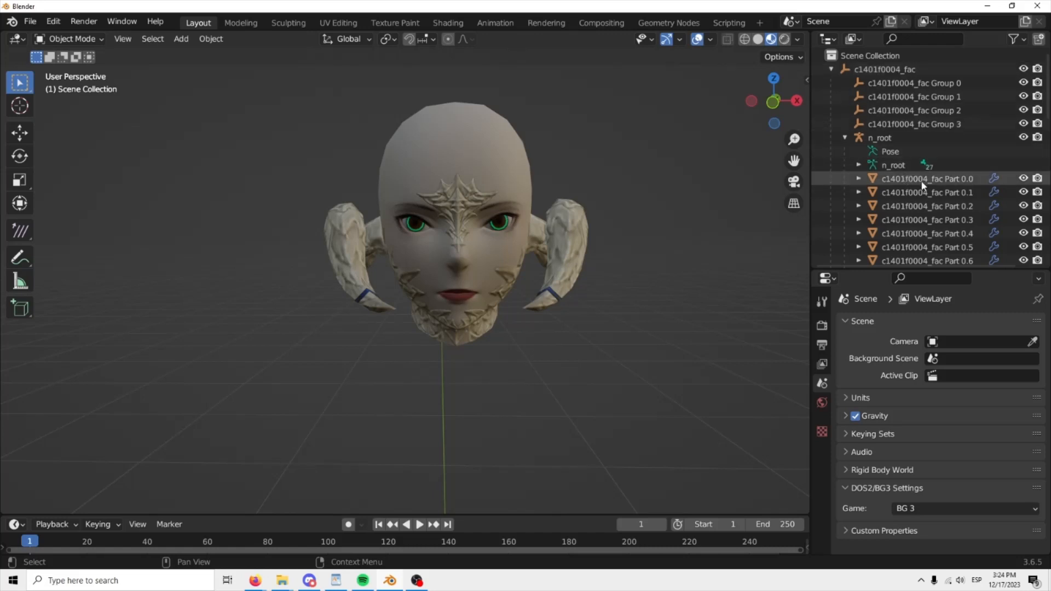
pyautogui.click(489, 285)
pyautogui.keyDown('shift'); pyautogui.click(480, 269); pyautogui.keyUp('shift')
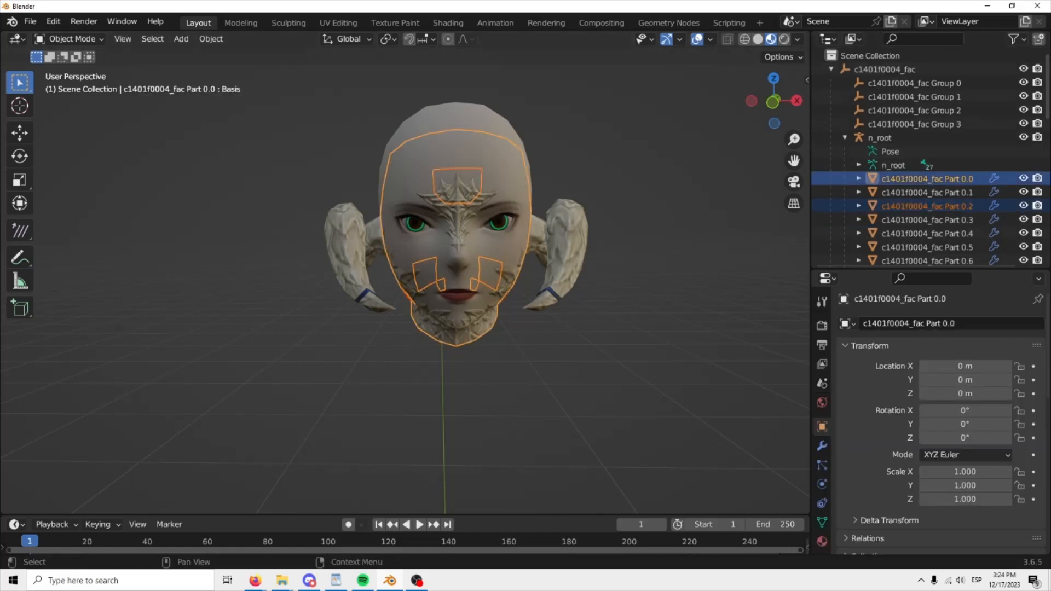
pyautogui.click(1023, 206)
pyautogui.click(1024, 178)
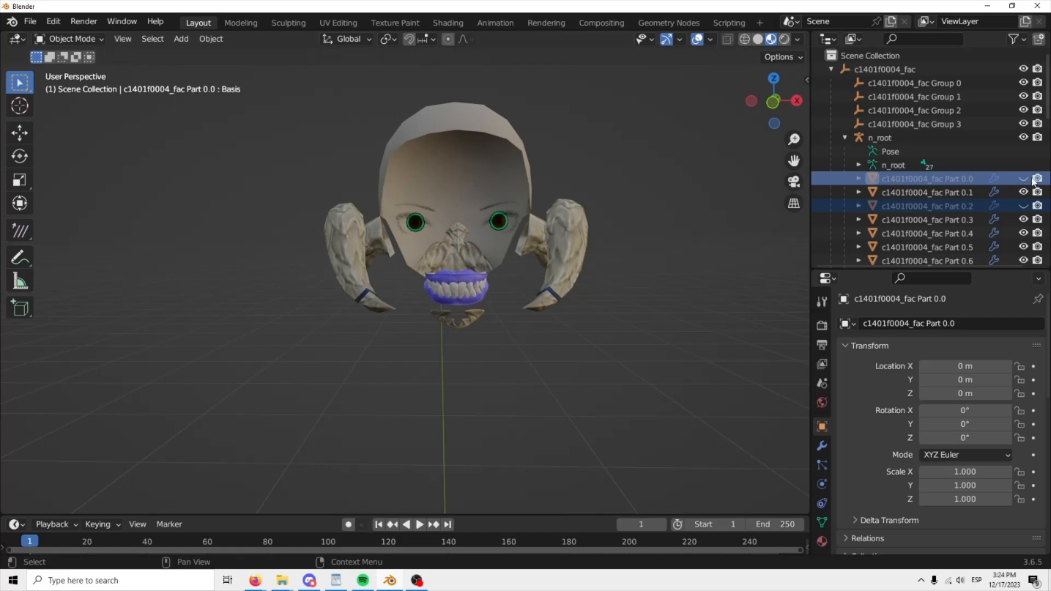
pyautogui.keyDown('shift'); pyautogui.click(1024, 179); pyautogui.keyUp('shift')
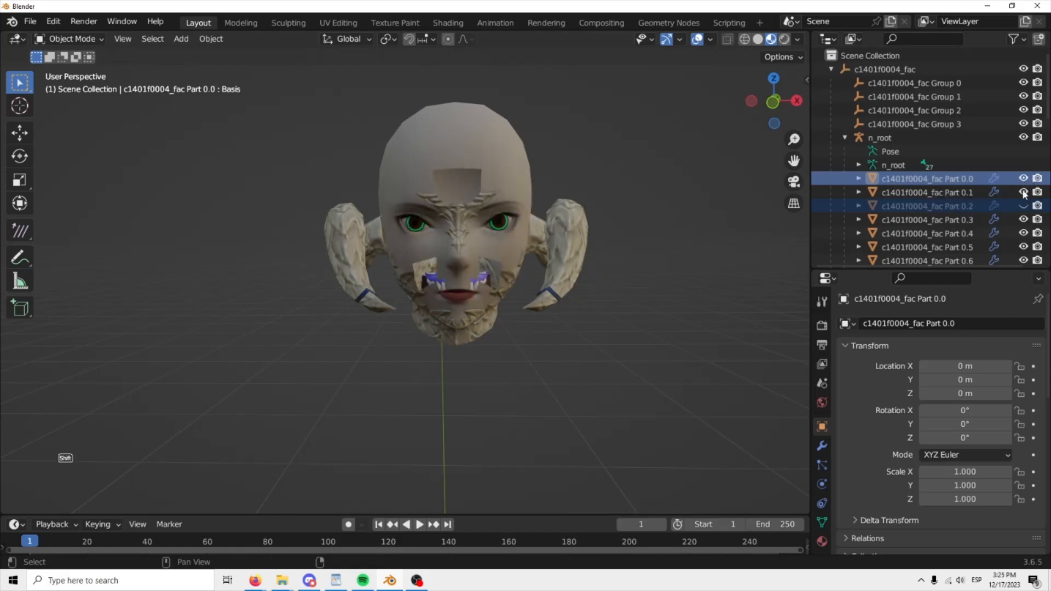
pyautogui.keyDown('shift'); pyautogui.click(1024, 207); pyautogui.keyUp('shift')
pyautogui.moveTo(471, 290); pyautogui.dragTo(518, 280, button='middle')
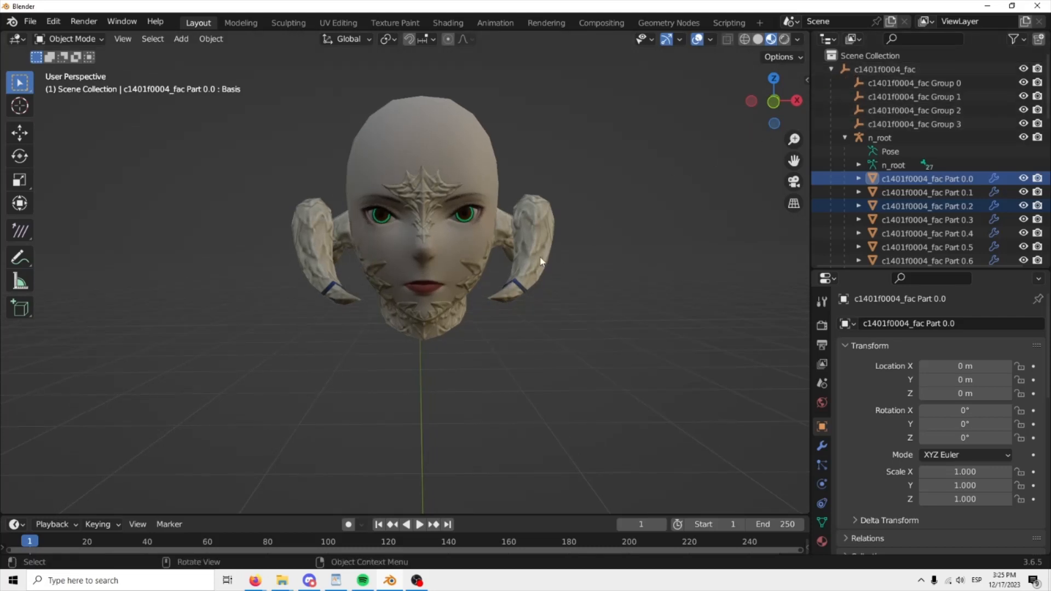
pyautogui.click(541, 262)
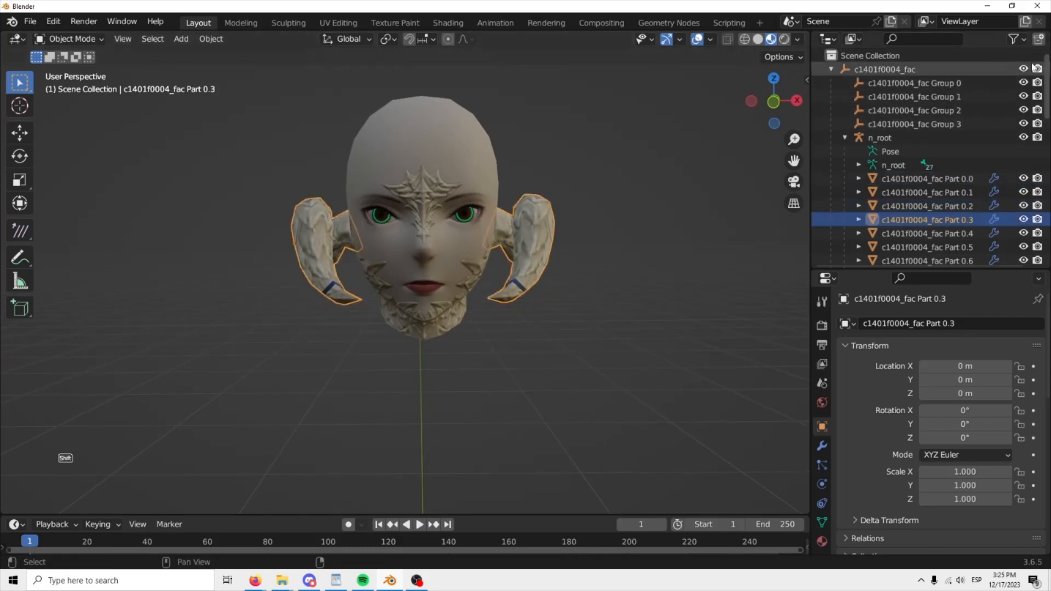
# Step: Hide the whole c1401f0004_fac head hierarchy and show the c1401f0004_fac.001 head hierarchy instead
pyautogui.keyDown('shift'); pyautogui.click(1023, 69); pyautogui.keyUp('shift')
pyautogui.click(831, 69)
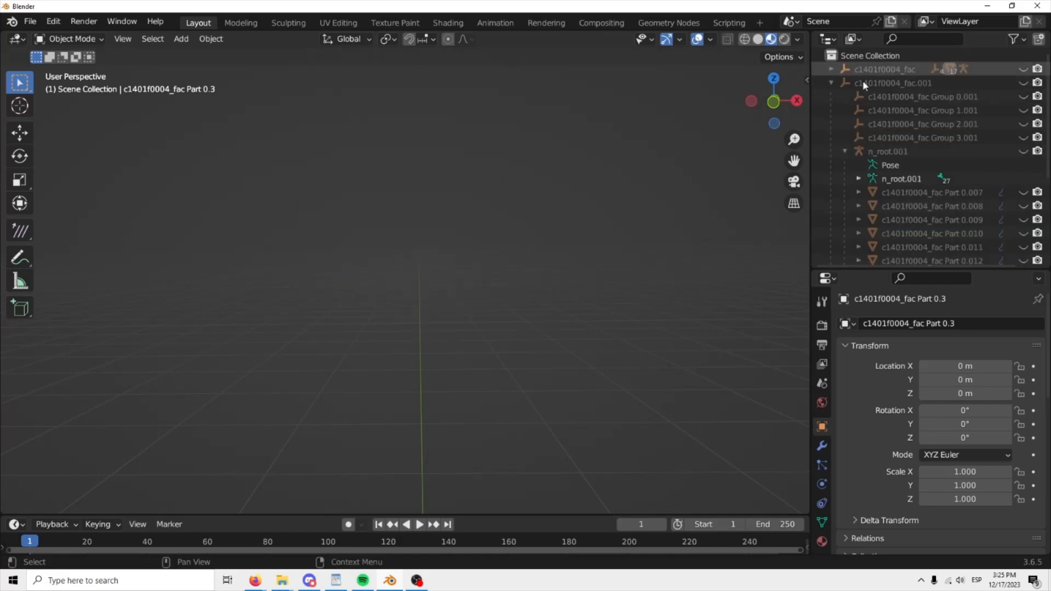
pyautogui.click(1023, 83)
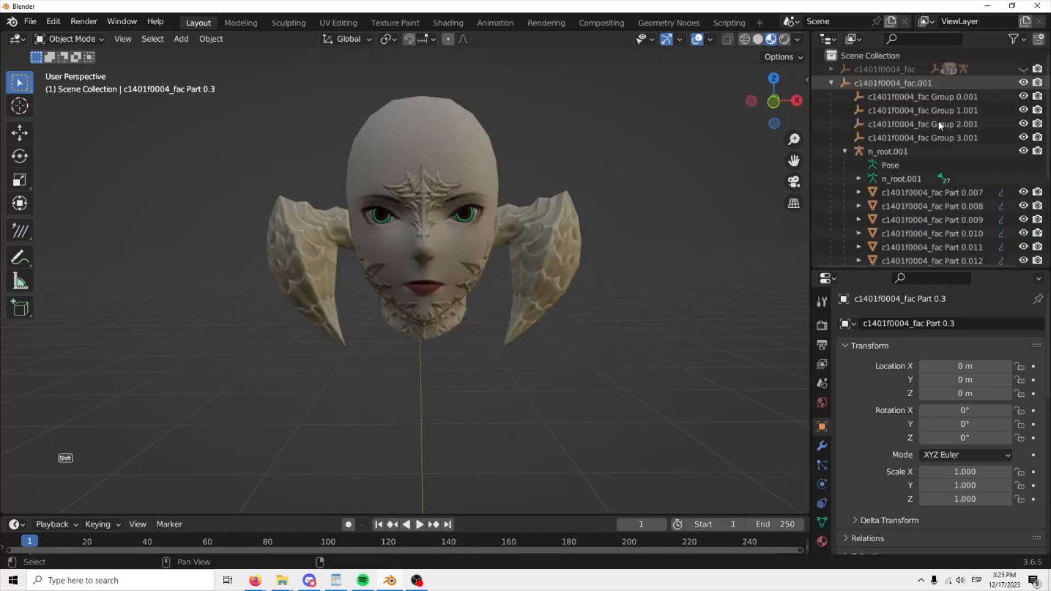
# Step: Move the large scaled horns mesh, Part 3.003, from the second head into the n_root armature of c1401f0004_fac
pyautogui.click(550, 256)
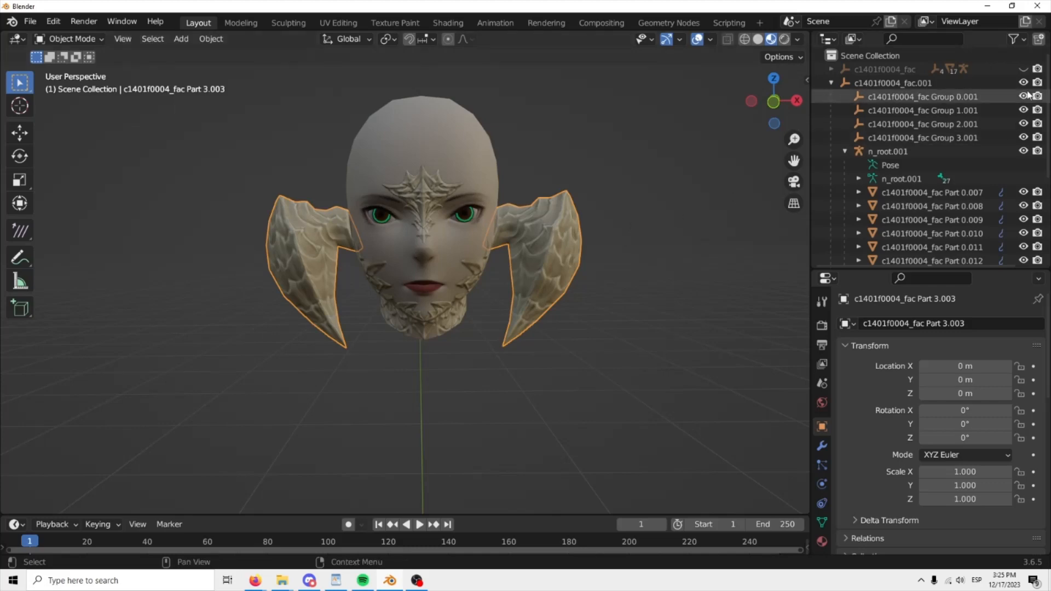
pyautogui.scroll(-5, 940, 133)
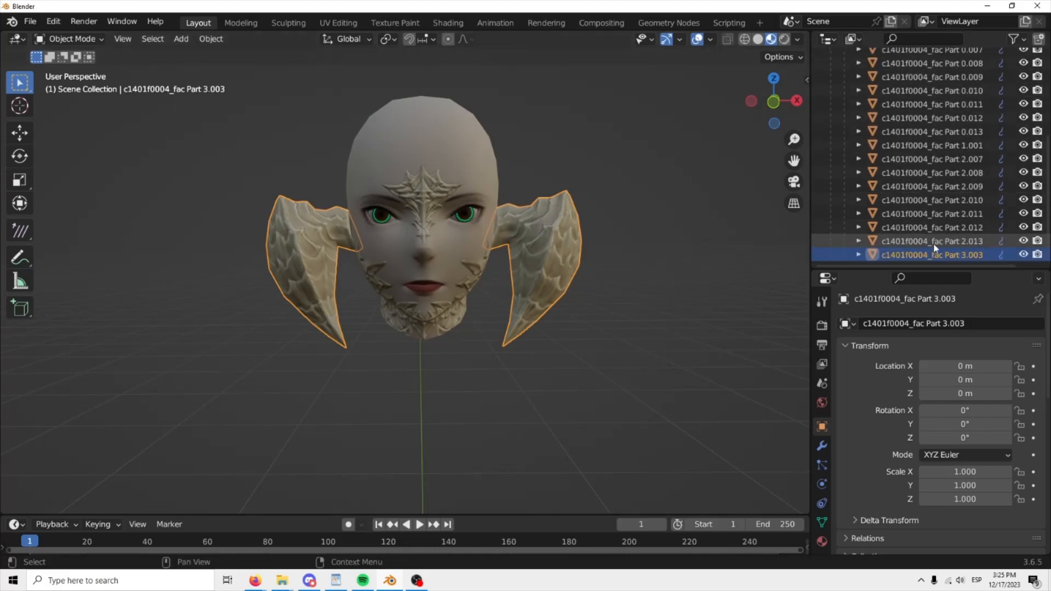
pyautogui.moveTo(920, 254); pyautogui.dragTo(928, 110)
pyautogui.click(832, 70)
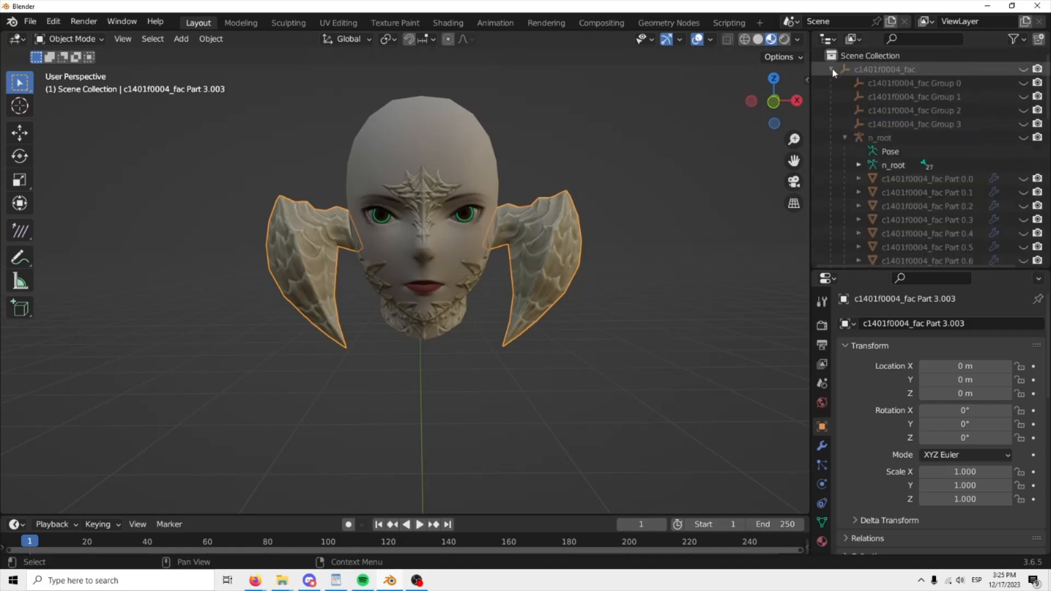
pyautogui.scroll(-1, 857, 133)
pyautogui.scroll(-15, 876, 164)
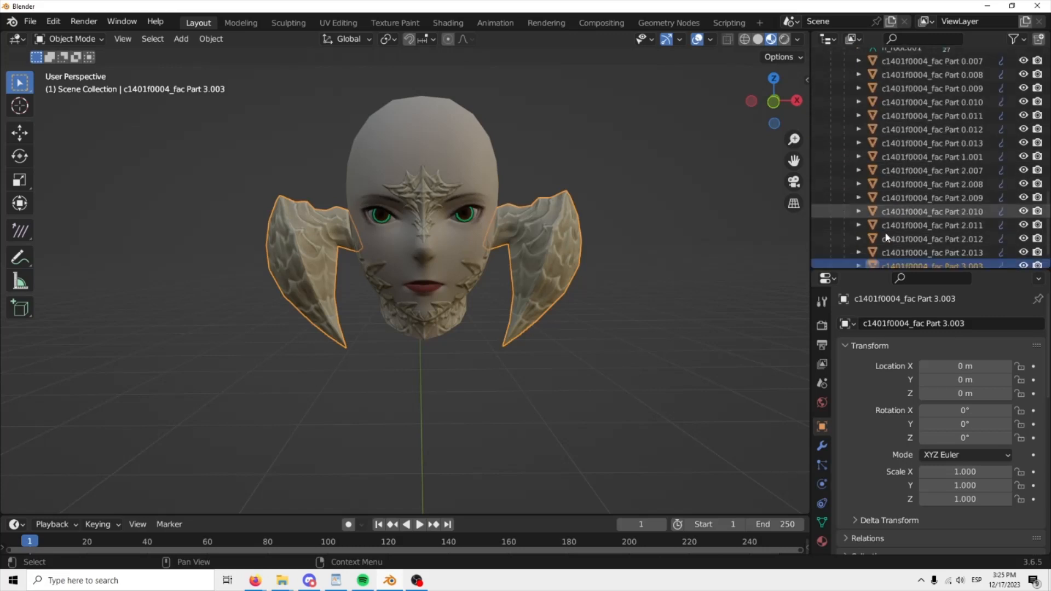
pyautogui.moveTo(925, 255); pyautogui.dragTo(882, 87)
pyautogui.scroll(-4, 931, 137)
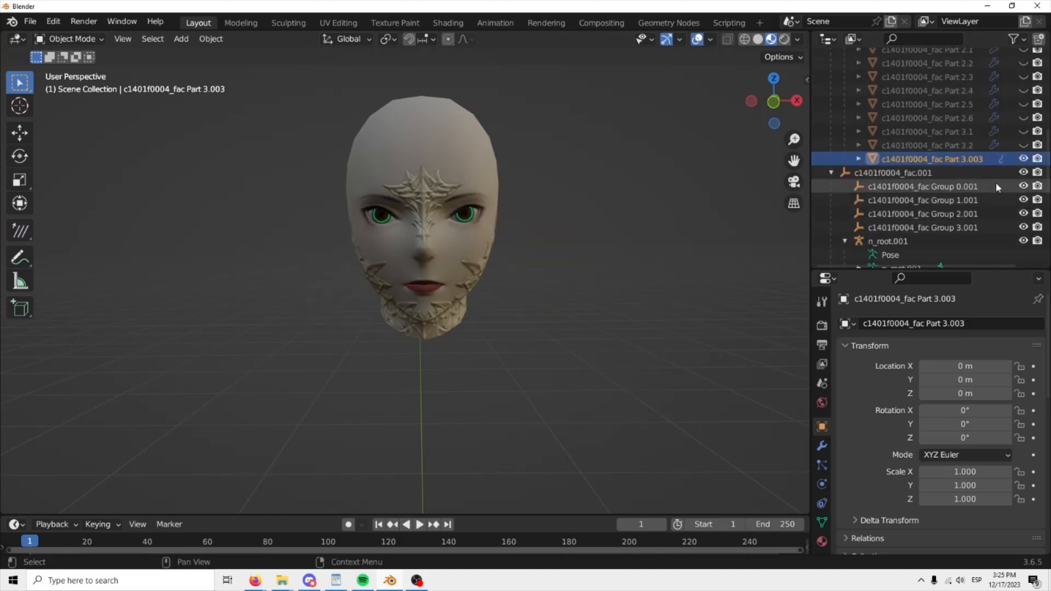
# Step: Hide the entire c1401f0004_fac.001 hierarchy and show the c1401f0004_fac hierarchy with all its parts
pyautogui.keyDown('shift'); pyautogui.click(1024, 172); pyautogui.keyUp('shift')
pyautogui.scroll(10, 938, 145)
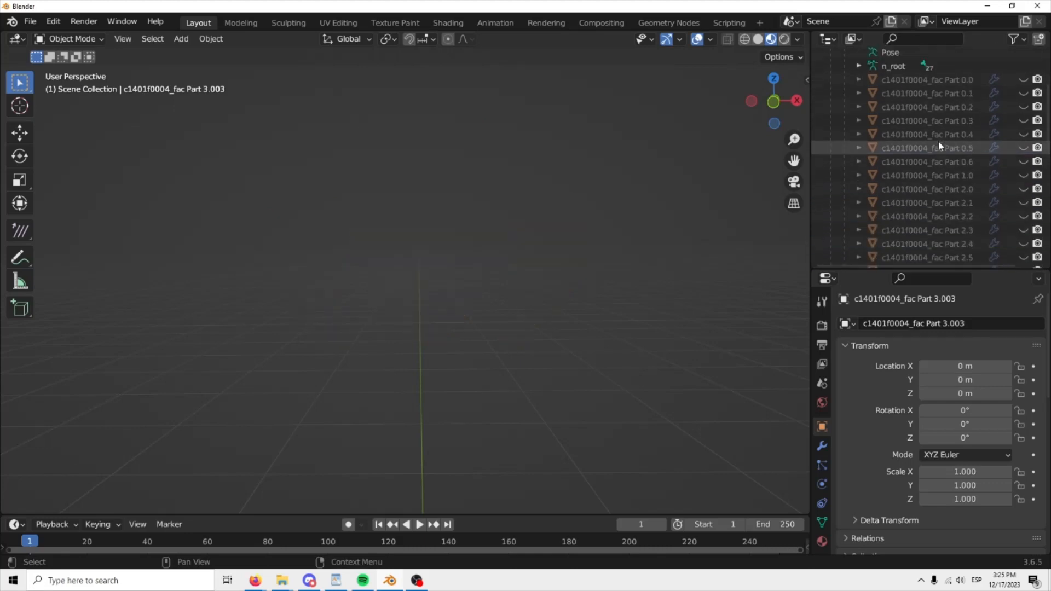
pyautogui.keyDown('shift'); pyautogui.click(1023, 69); pyautogui.keyUp('shift')
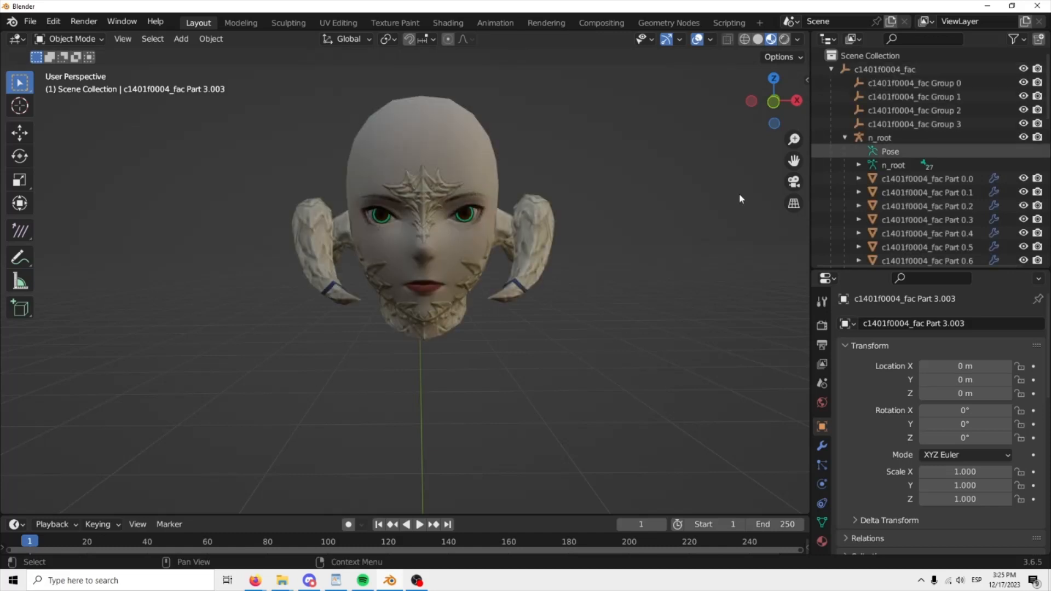
# Step: Delete the original curled horns, Part 0.3, and their ring pieces, Part 0.4, from the first head
pyautogui.click(545, 240)
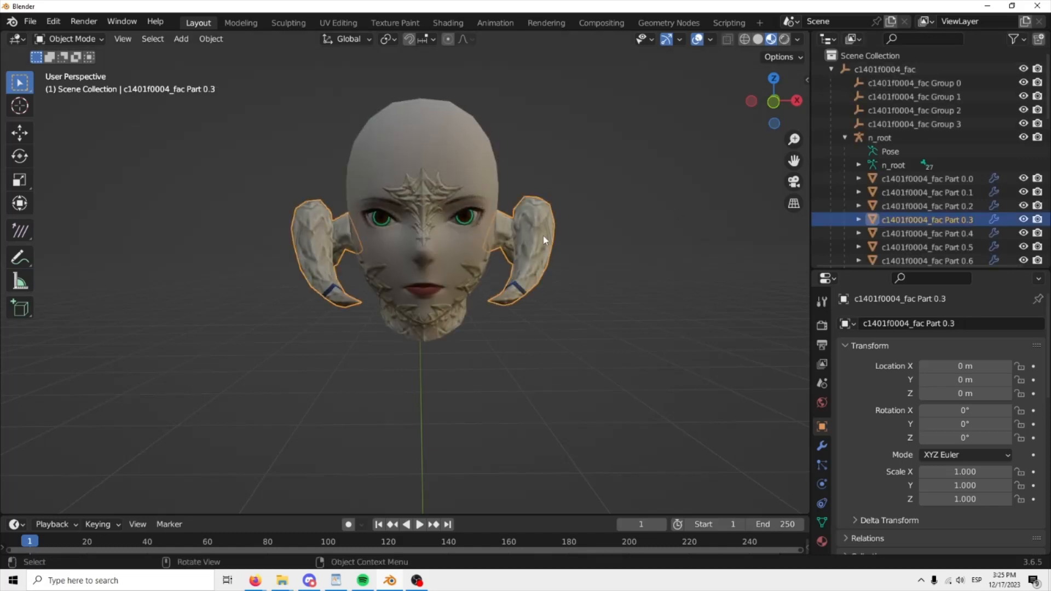
pyautogui.press('Delete')
pyautogui.click(516, 293)
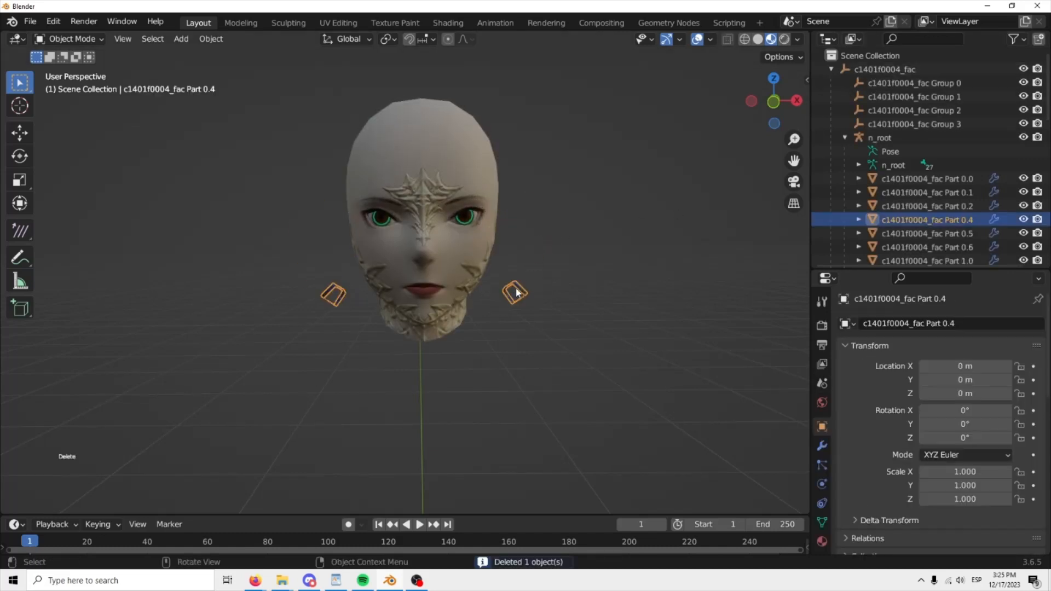
pyautogui.press('Delete')
# Step: Set the X rotation of the transferred horns, Part 3.003, to 90° so they line up with the head
pyautogui.scroll(-7, 516, 293)
pyautogui.keyDown('shift'); pyautogui.moveTo(461, 351); pyautogui.dragTo(434, 256, button='middle'); pyautogui.keyUp('shift')
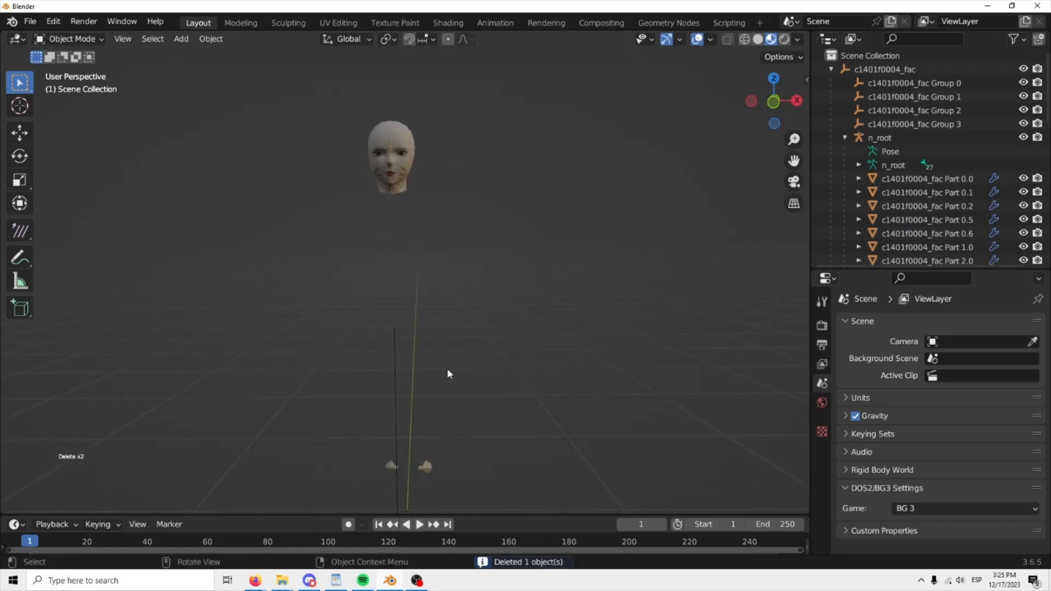
pyautogui.click(427, 465)
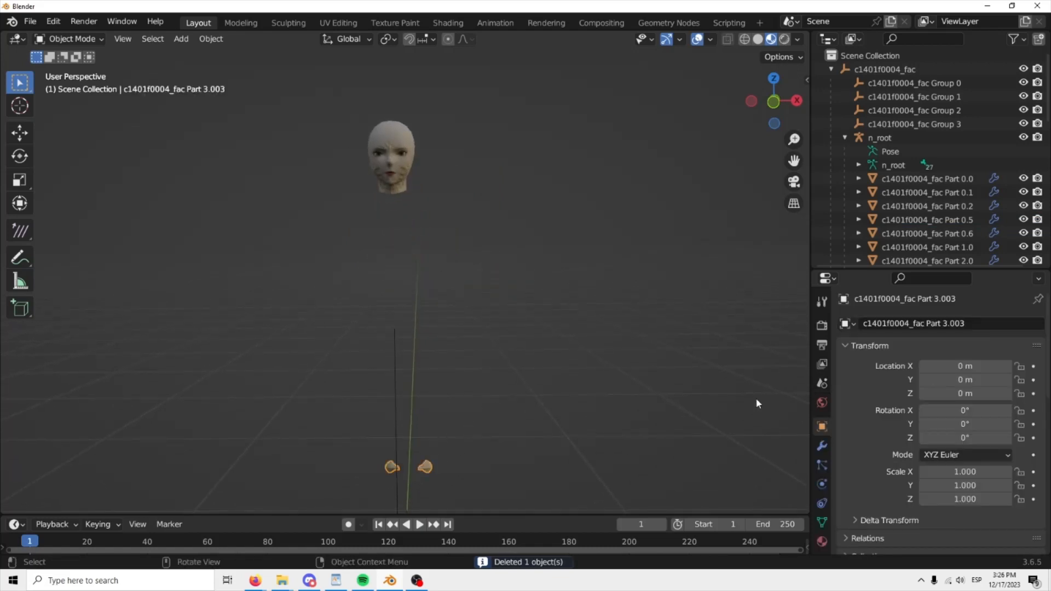
pyautogui.click(963, 411)
pyautogui.write('90')
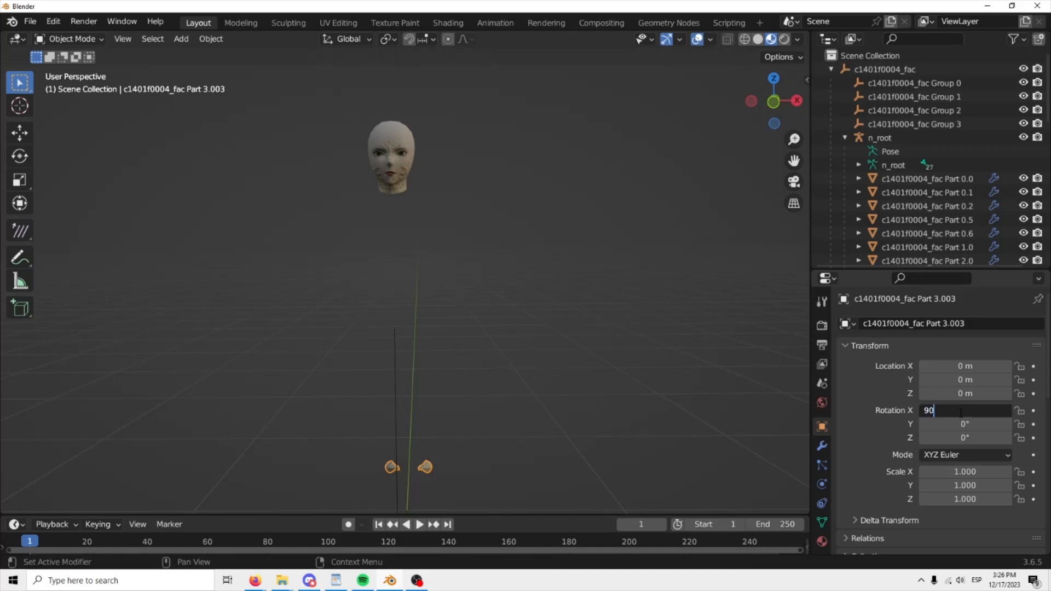
pyautogui.press('Return')
pyautogui.click(687, 272)
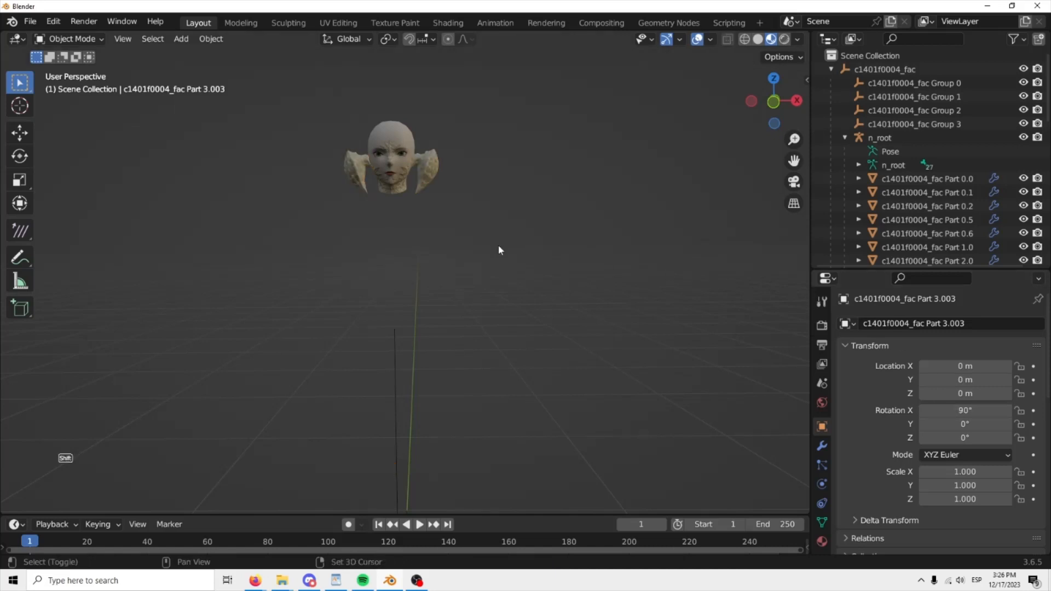
pyautogui.keyDown('shift'); pyautogui.moveTo(497, 248); pyautogui.dragTo(494, 341, button='middle'); pyautogui.keyUp('shift')
pyautogui.scroll(5, 529, 319)
pyautogui.scroll(1, 529, 316)
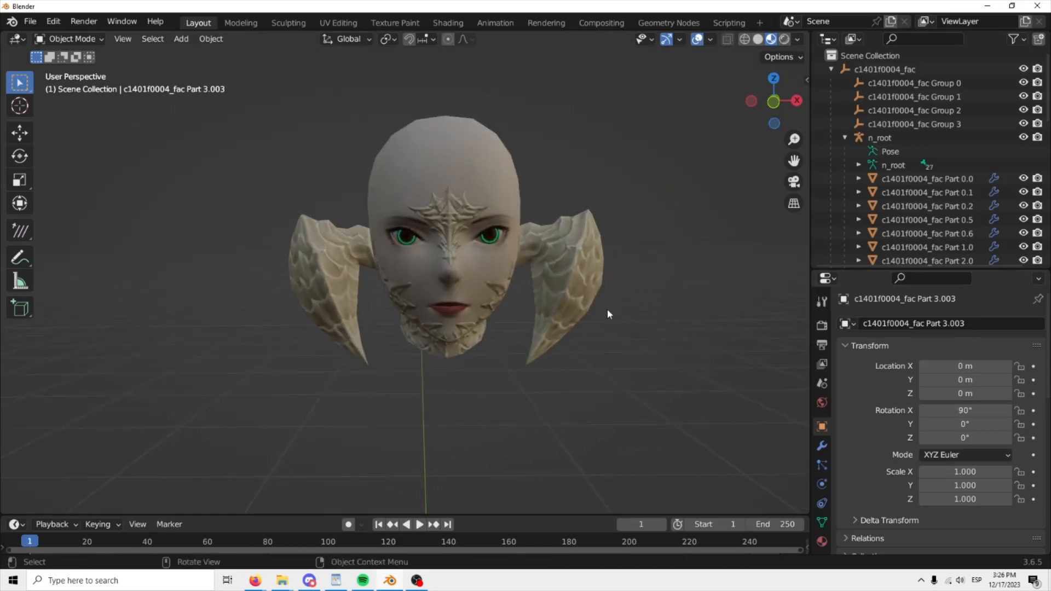
# Step: Enlarge the outliner area and check which meshes the names Part 3.1 and Part 3.2 belong to
pyautogui.scroll(-4, 964, 189)
pyautogui.scroll(-5, 964, 191)
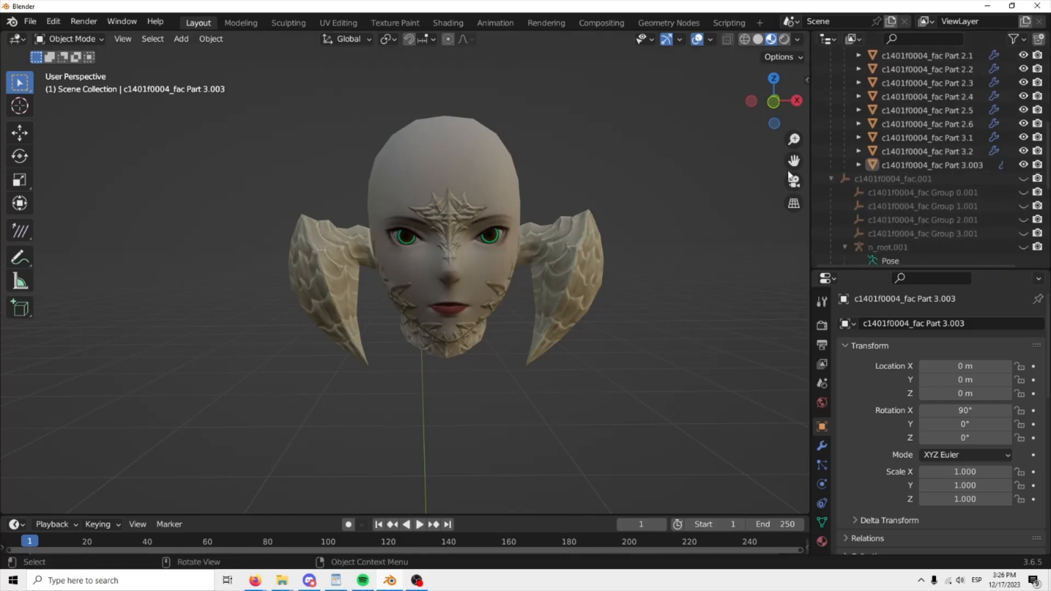
pyautogui.moveTo(812, 144); pyautogui.dragTo(777, 144)
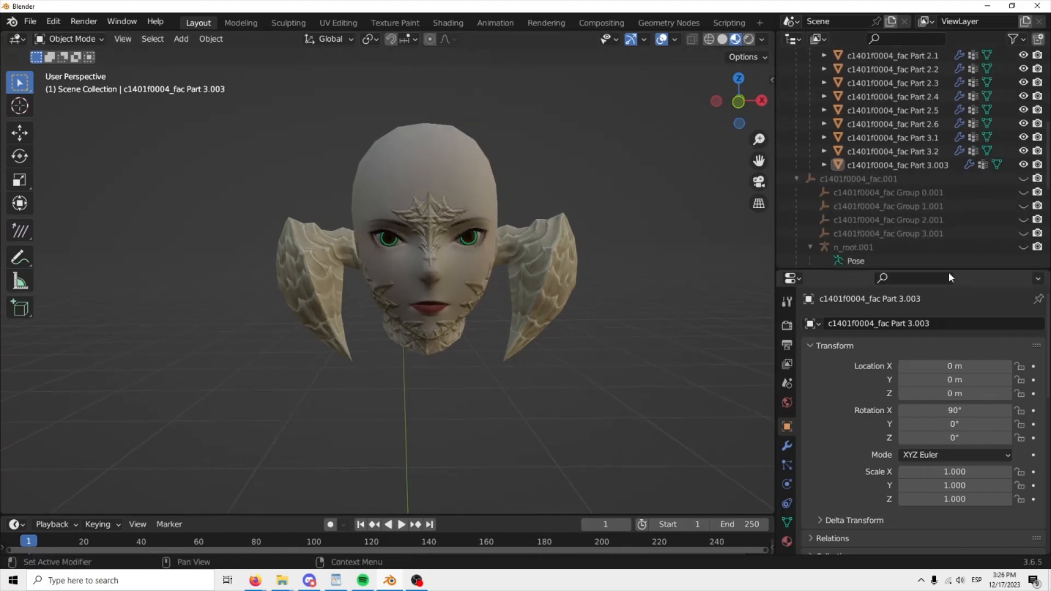
pyautogui.moveTo(948, 270); pyautogui.dragTo(948, 297)
pyautogui.scroll(6, 928, 234)
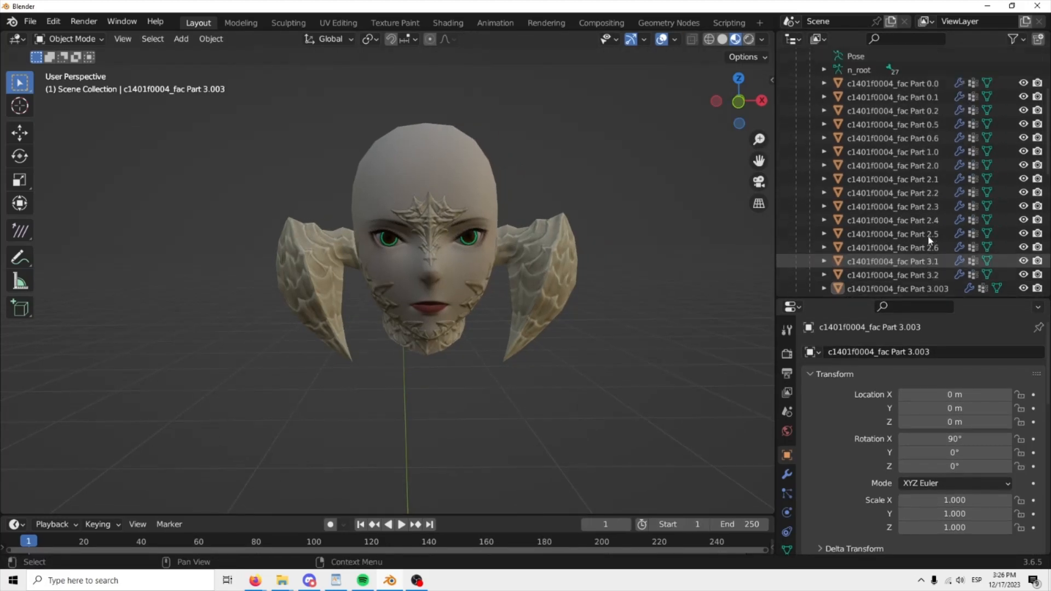
pyautogui.scroll(-2, 926, 247)
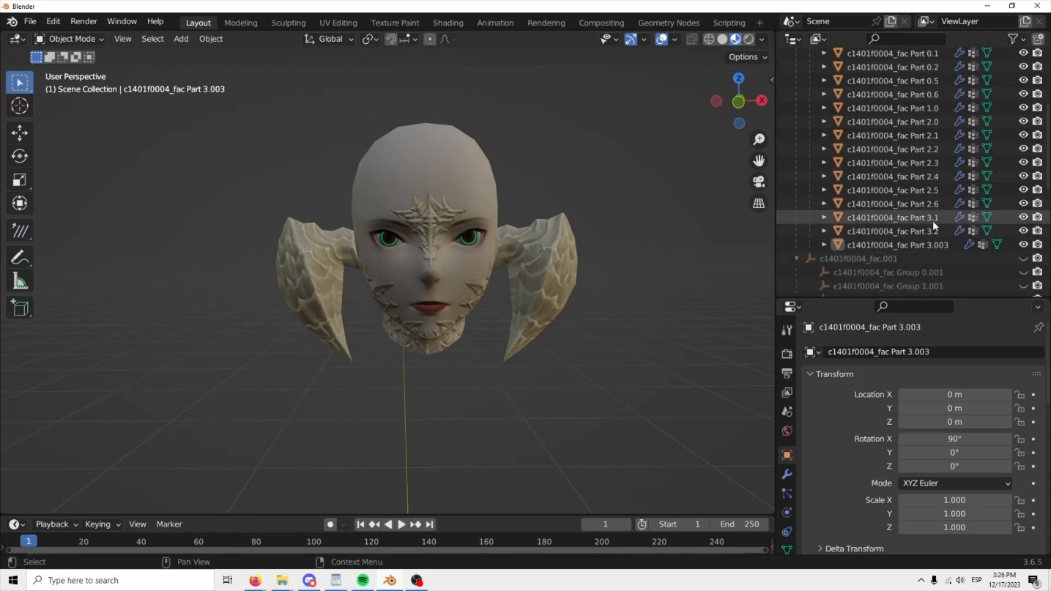
pyautogui.click(933, 222)
pyautogui.click(933, 232)
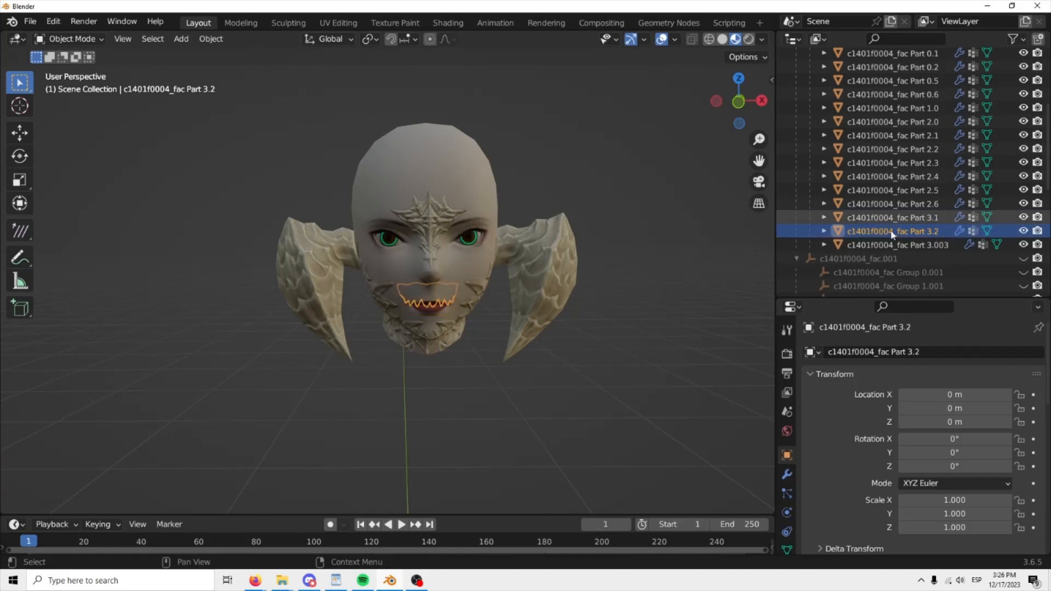
# Step: Rename the transferred horns mesh to c1401f0004_fac Part 3.0
pyautogui.doubleClick(907, 245)
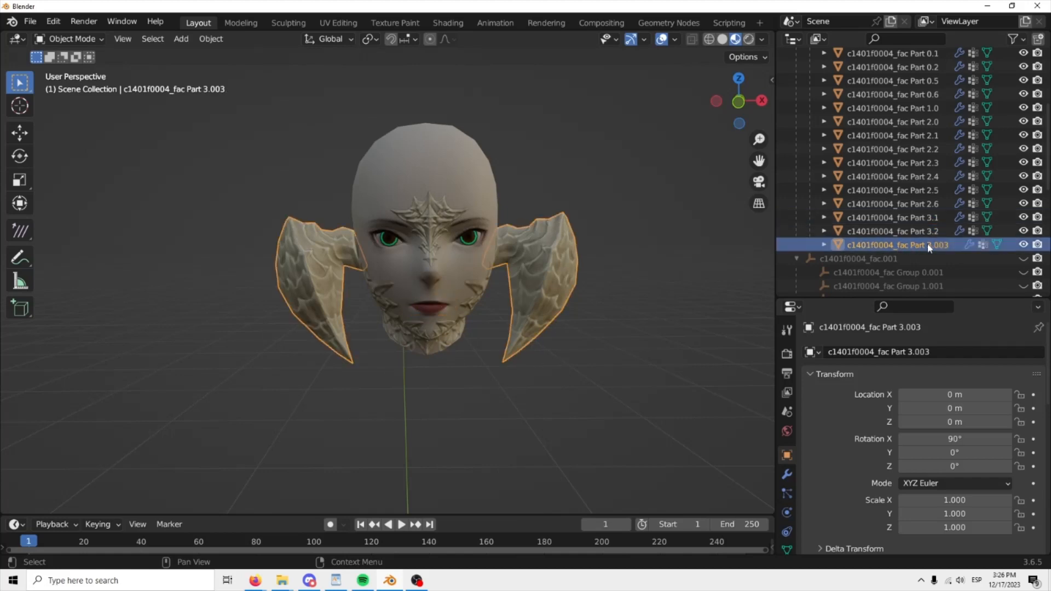
pyautogui.scroll(-3, 932, 244)
pyautogui.moveTo(959, 166); pyautogui.dragTo(941, 161)
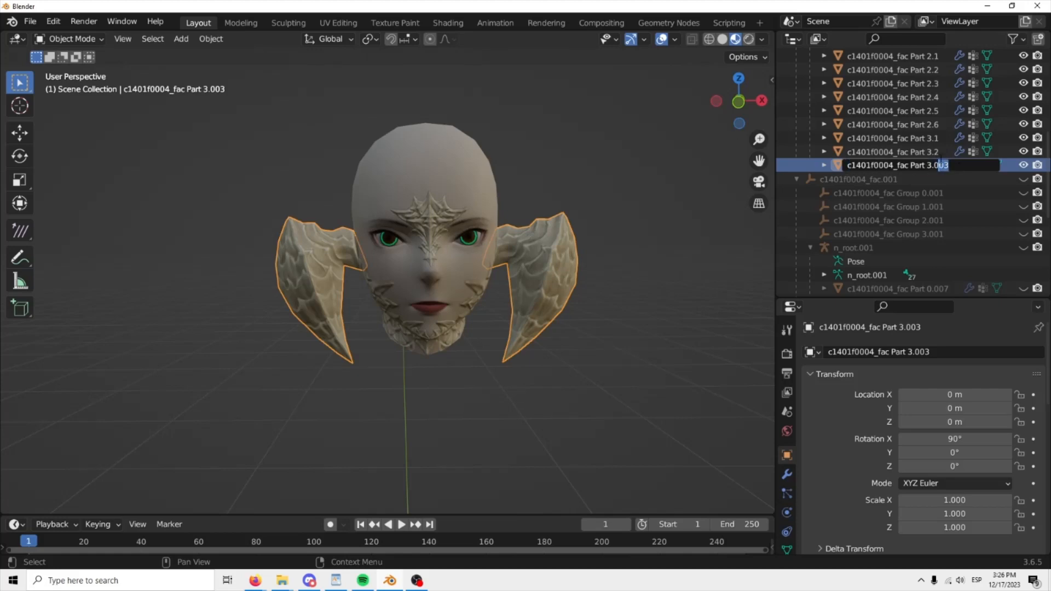
pyautogui.press('BackSpace')
pyautogui.press('Return')
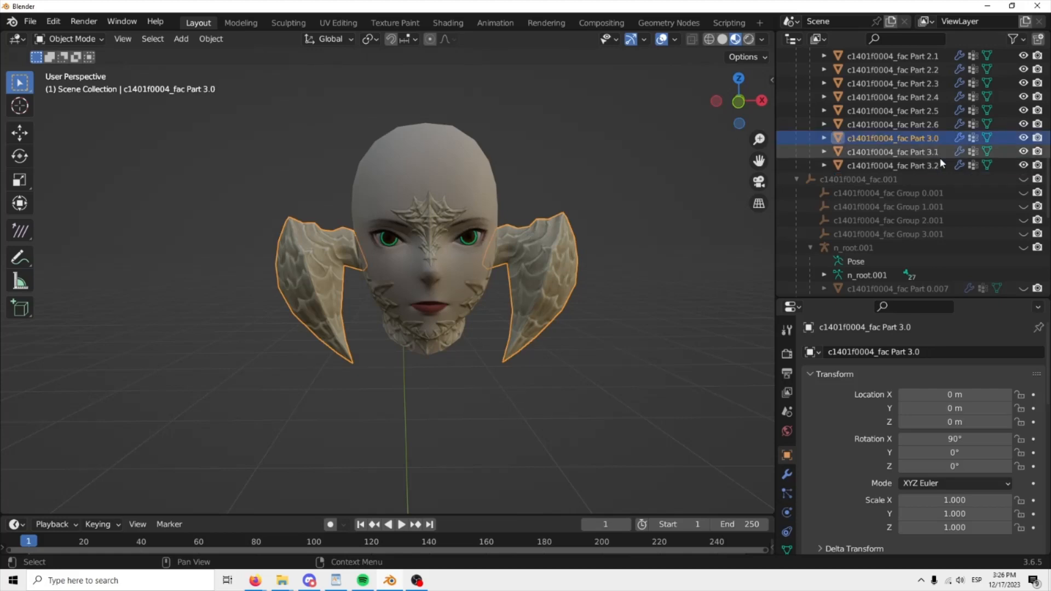
# Step: Change the armature modifier's target object on the Part 3.0 horns to n_root and compare it with Part 2.6
pyautogui.click(787, 475)
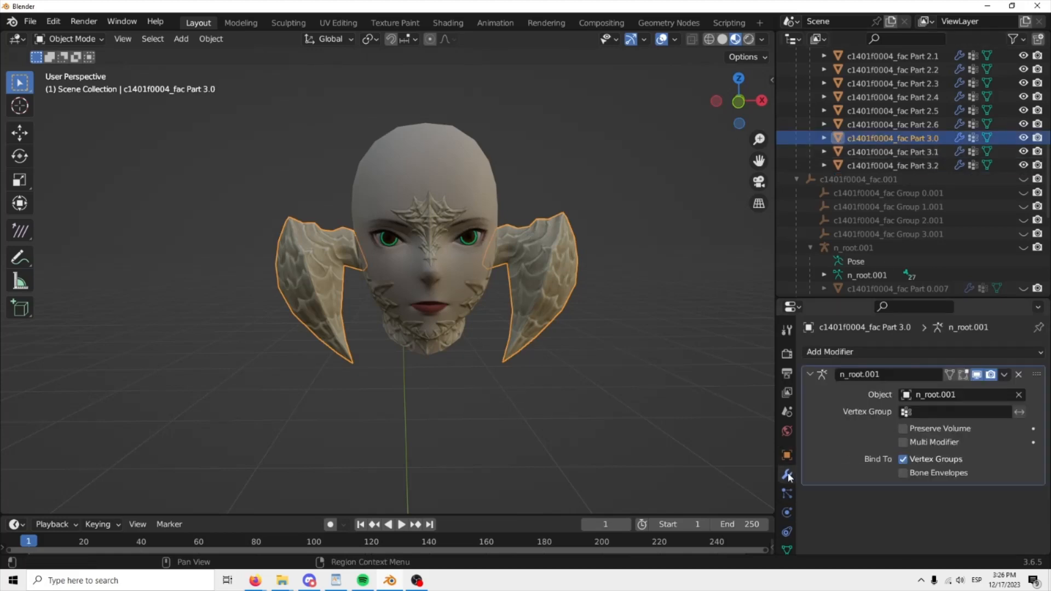
pyautogui.click(912, 395)
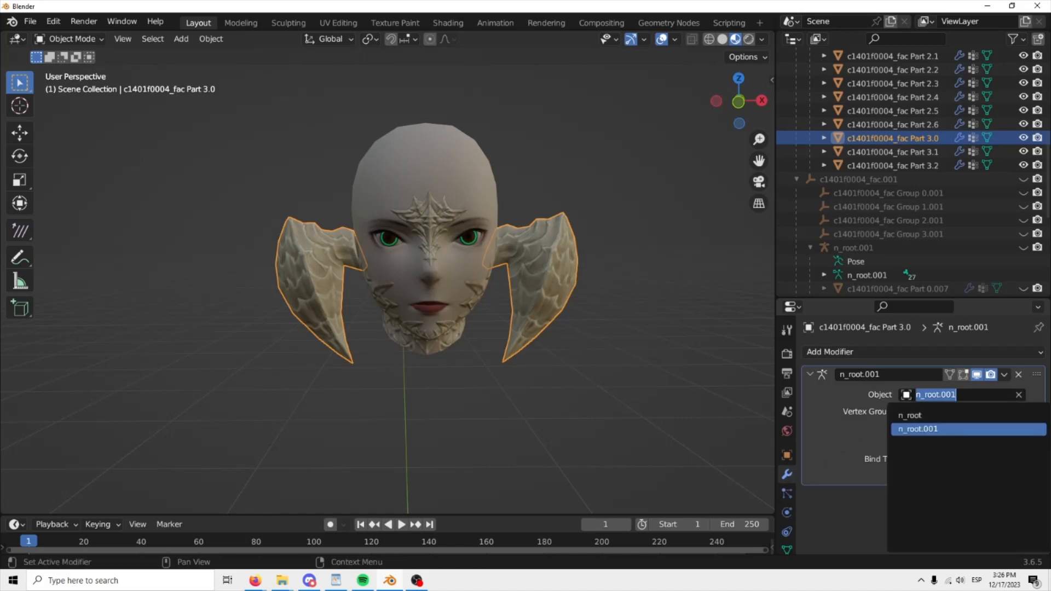
pyautogui.scroll(7, 876, 137)
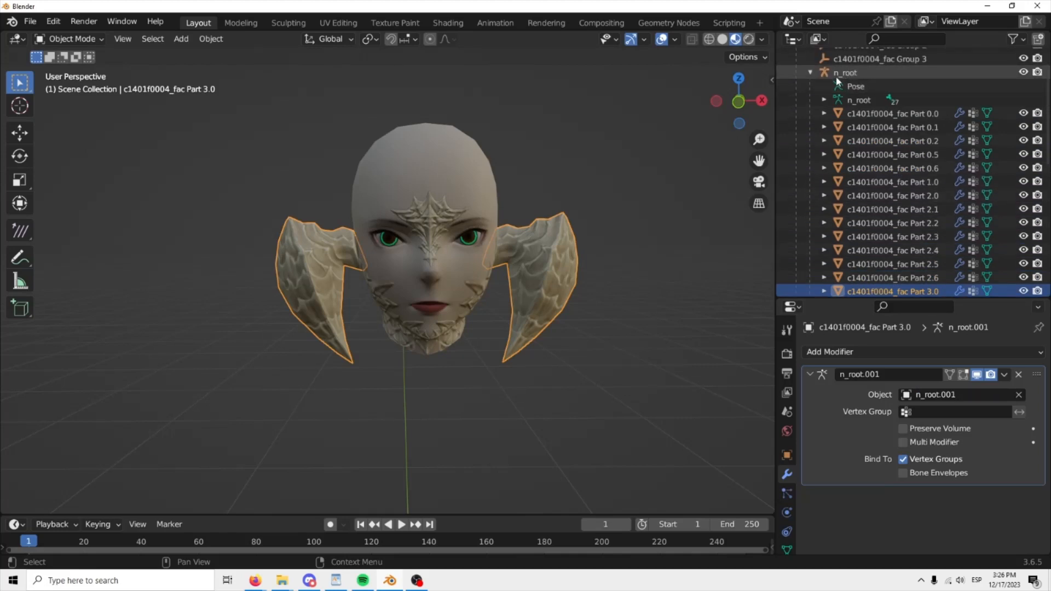
pyautogui.click(949, 395)
pyautogui.click(931, 414)
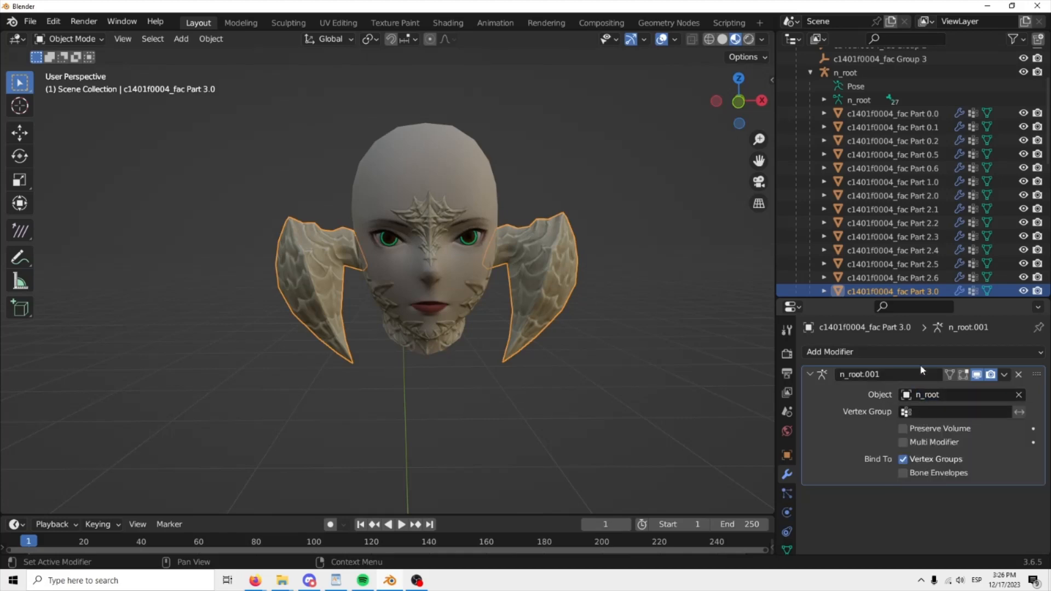
pyautogui.click(911, 276)
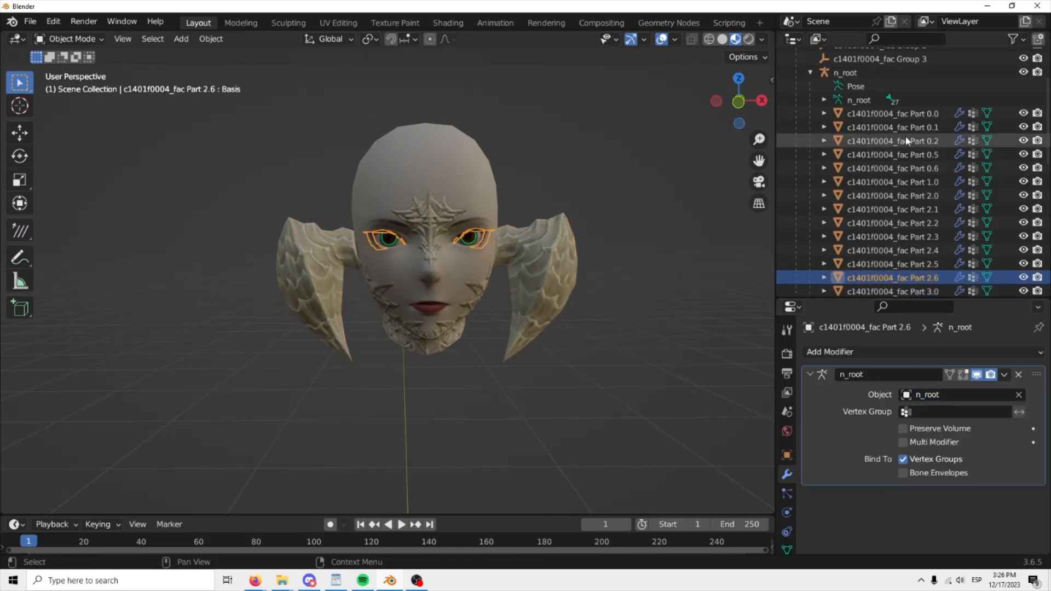
# Step: Check the list of parts under n_root and inspect the armature modifier on the Part 3.0 horns
pyautogui.scroll(-5, 905, 203)
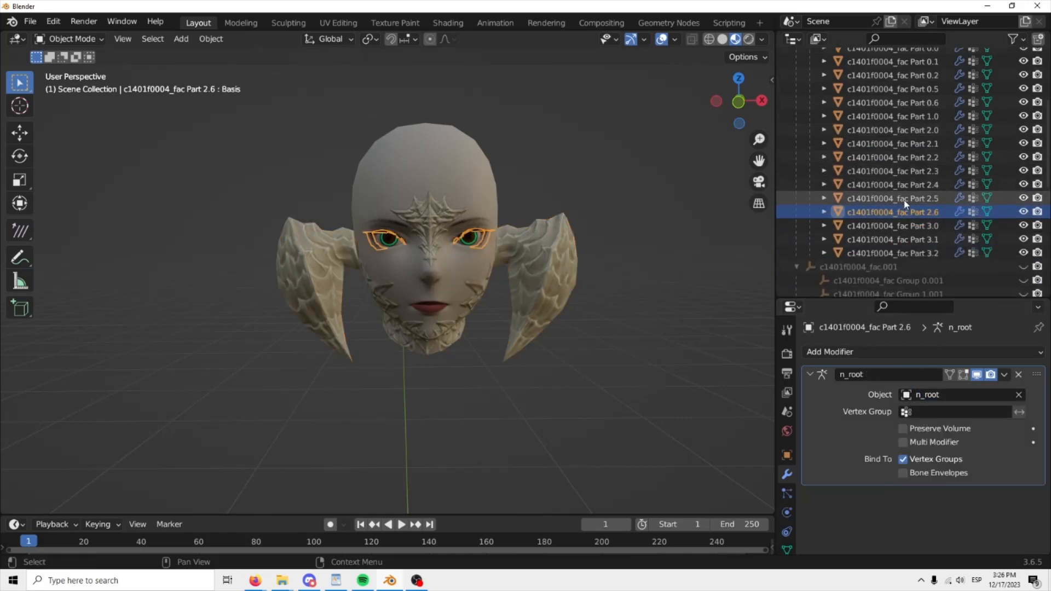
pyautogui.scroll(10, 905, 203)
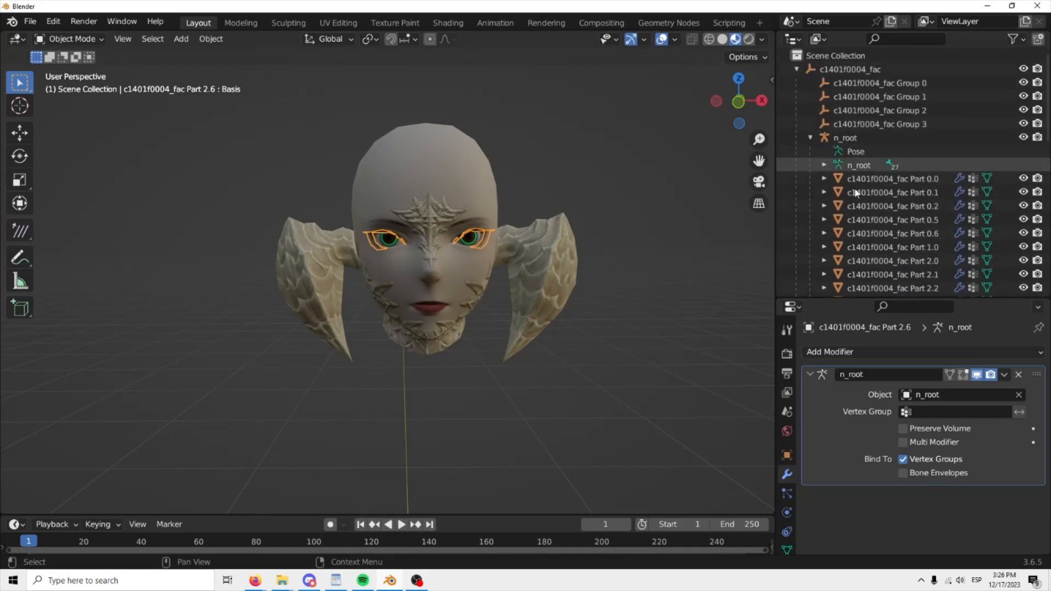
pyautogui.moveTo(592, 292); pyautogui.dragTo(596, 285, button='middle')
pyautogui.scroll(-2, 943, 175)
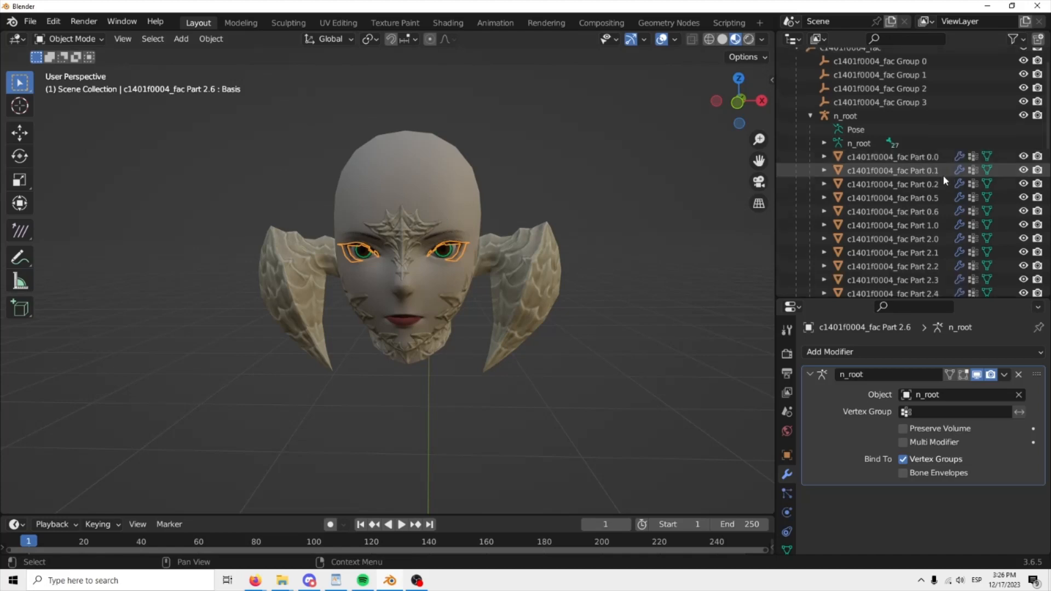
pyautogui.scroll(-8, 943, 175)
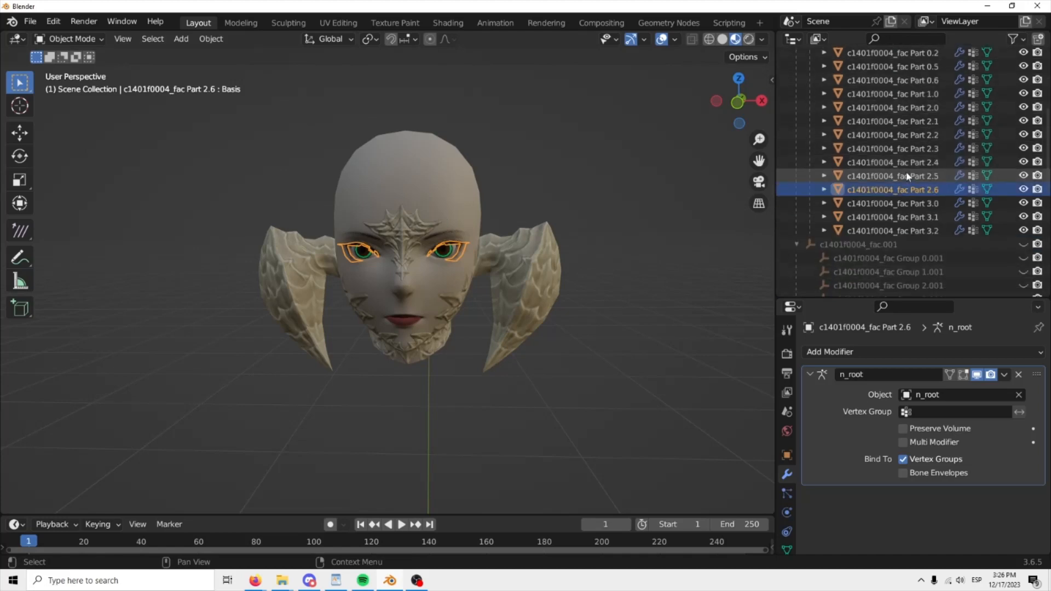
pyautogui.scroll(3, 908, 176)
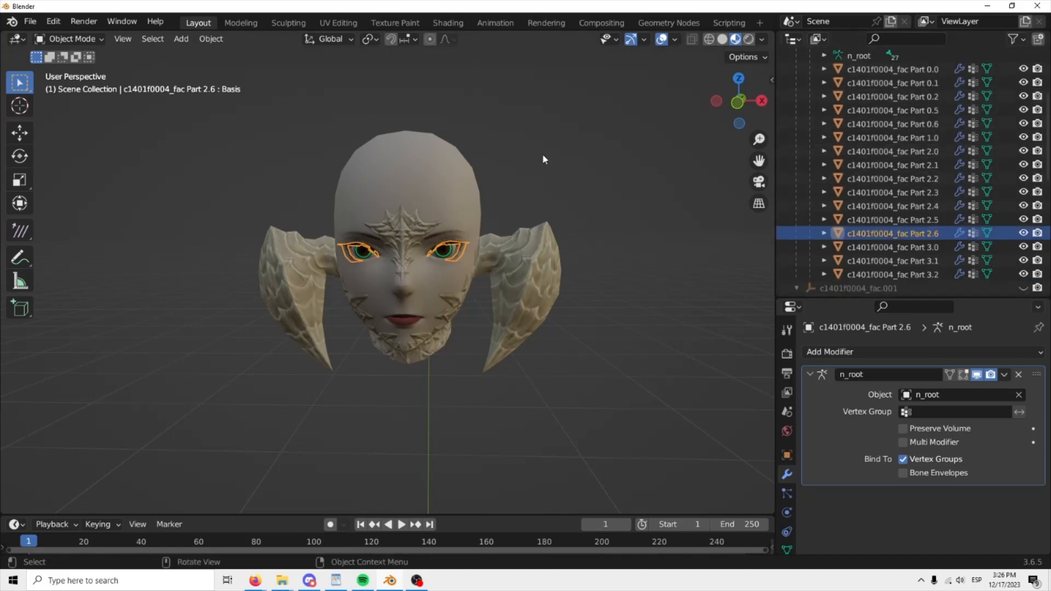
pyautogui.click(538, 266)
pyautogui.scroll(3, 542, 265)
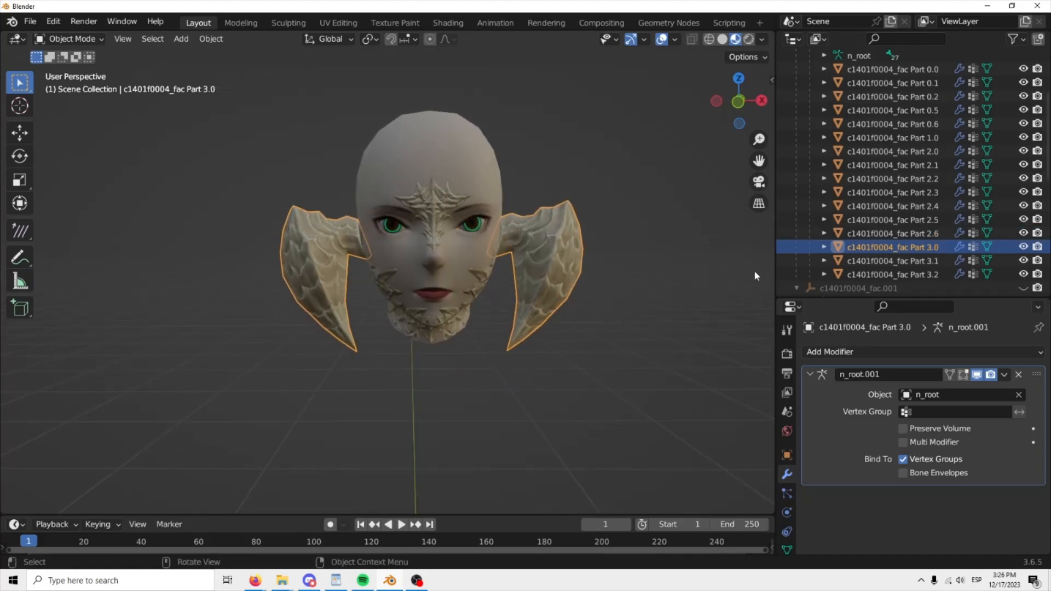
pyautogui.moveTo(738, 269); pyautogui.dragTo(735, 268, button='middle')
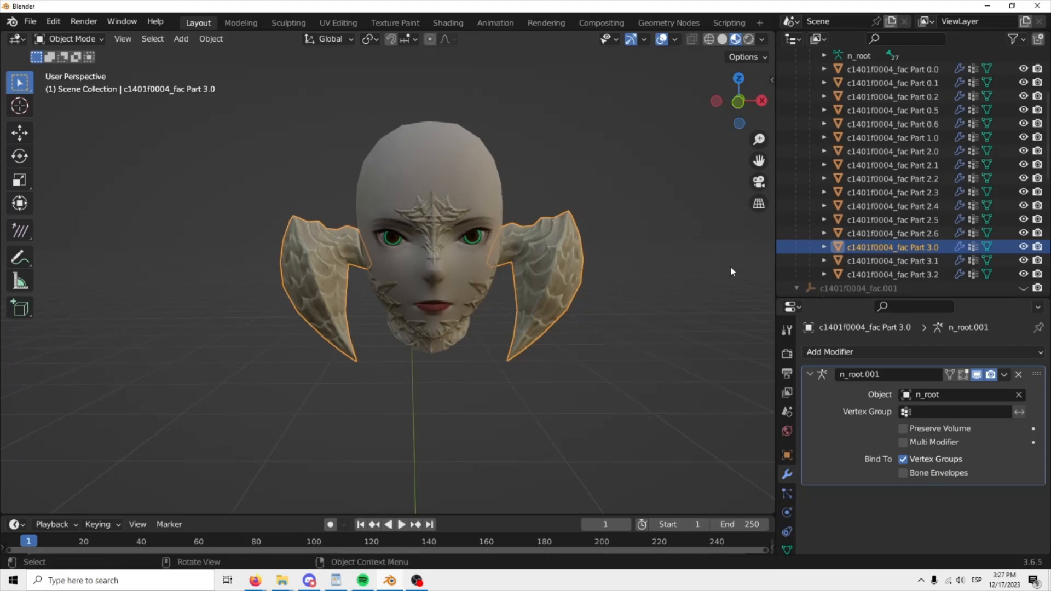
# Step: Split the 3D viewport vertically into two halves and turn one half into a UV Editor
pyautogui.rightClick(775, 258)
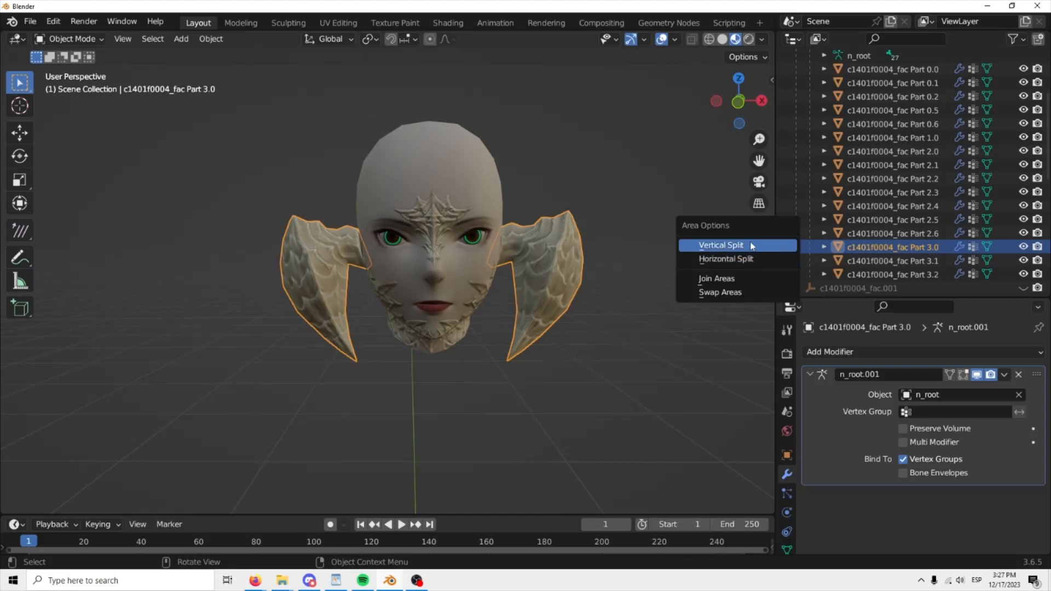
pyautogui.click(728, 245)
pyautogui.click(429, 267)
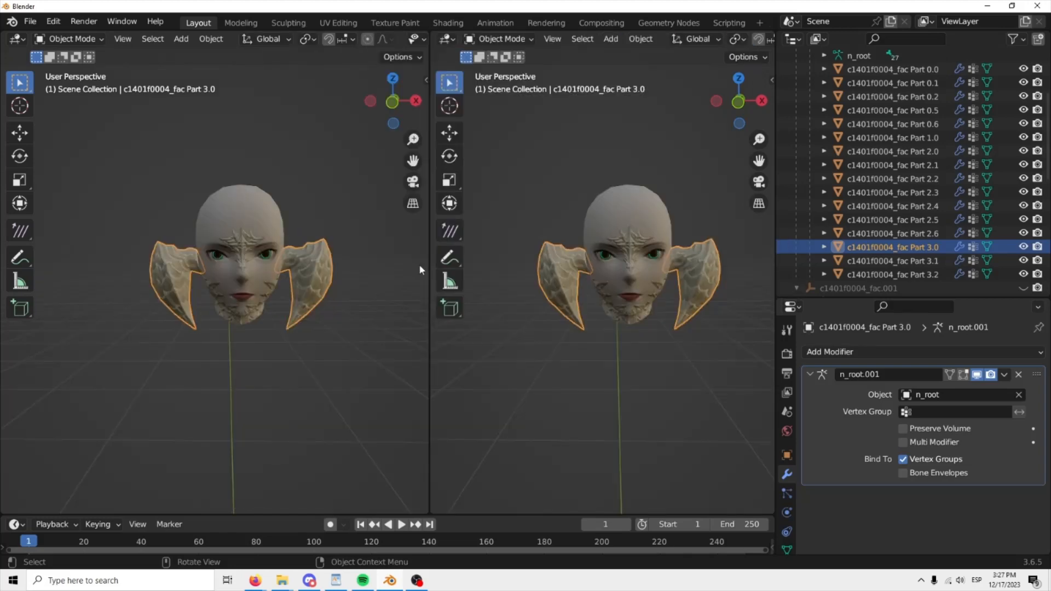
pyautogui.click(16, 41)
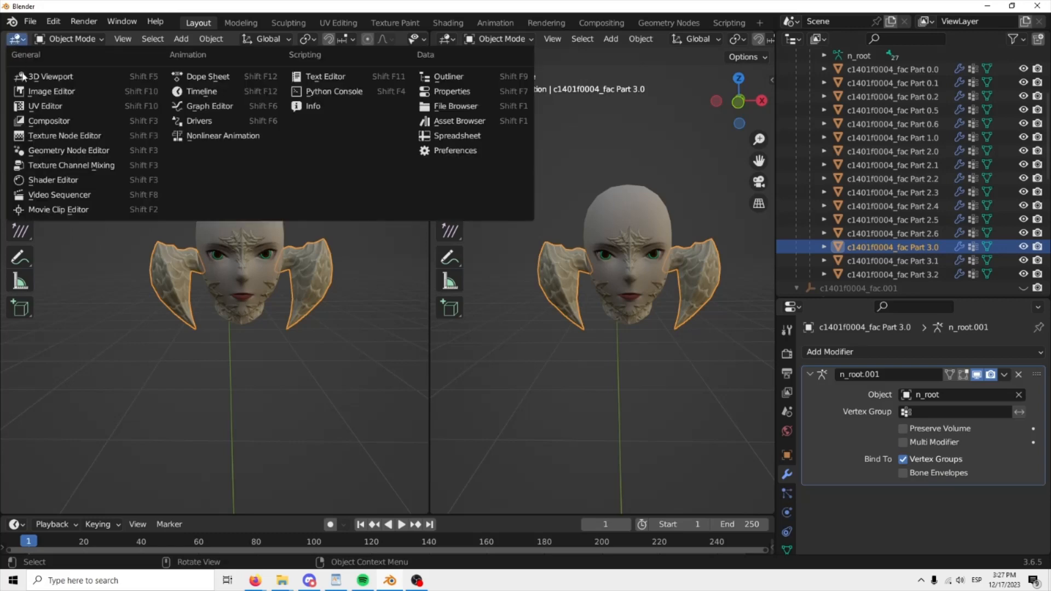
pyautogui.click(75, 112)
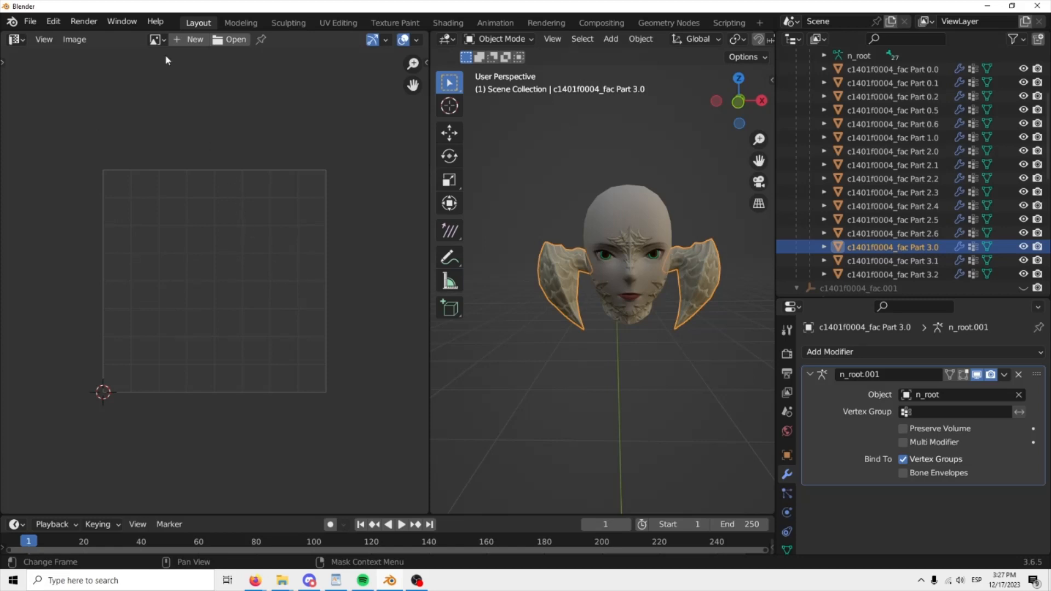
# Step: Load the mt_c1401f0004_fac_b Diffuse texture as the UV Editor's image
pyautogui.click(156, 39)
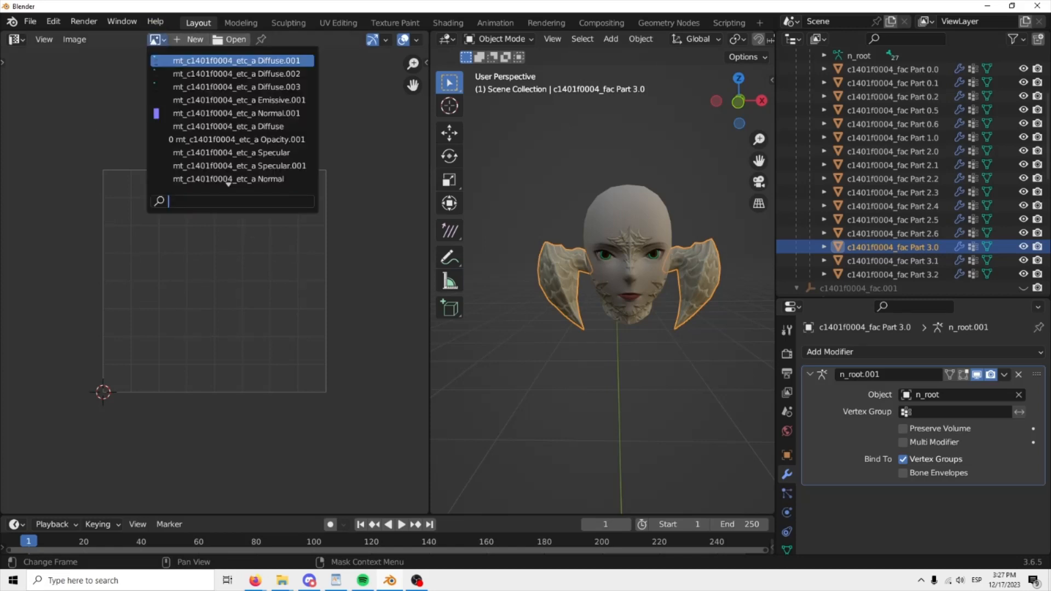
pyautogui.scroll(-7, 224, 164)
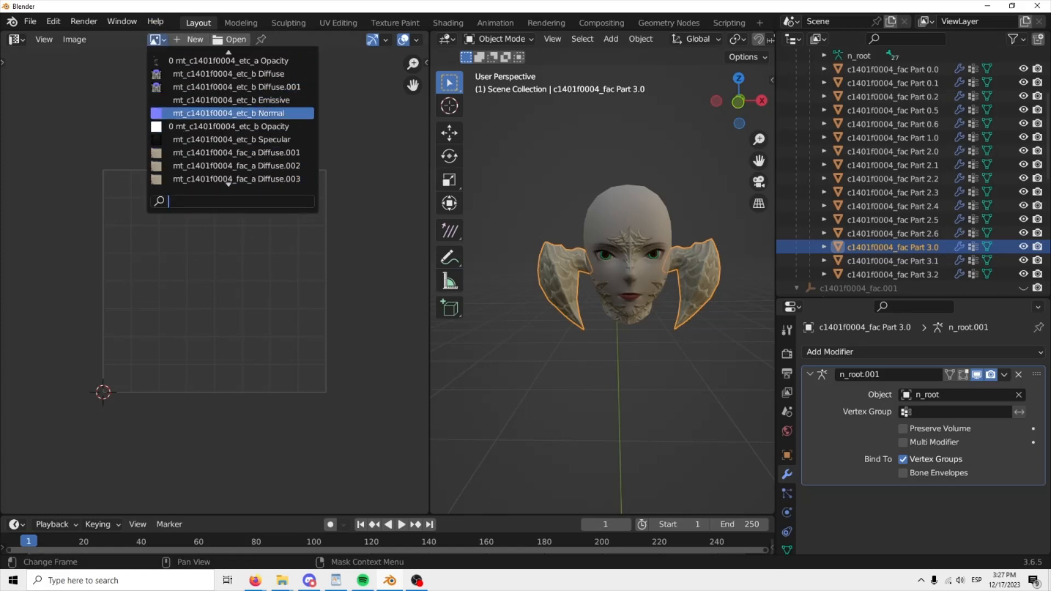
pyautogui.scroll(-12, 199, 165)
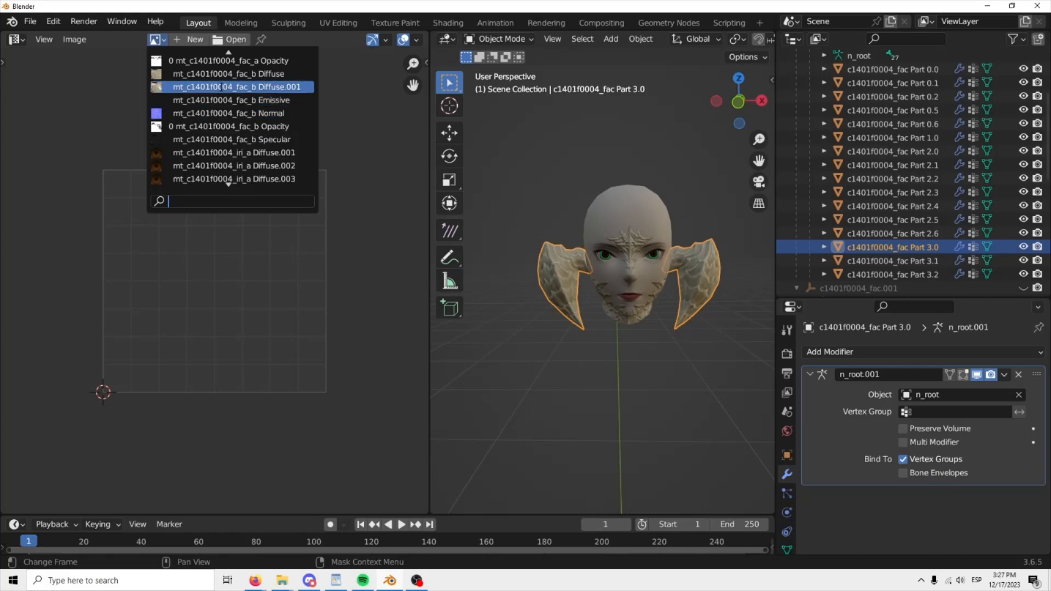
pyautogui.scroll(8, 220, 87)
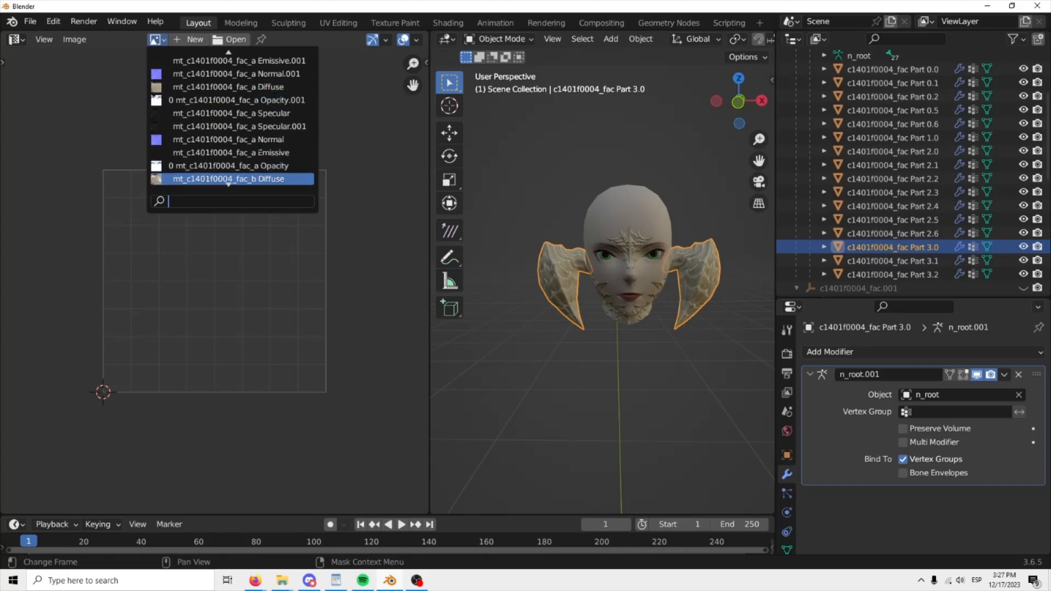
pyautogui.scroll(-8, 259, 140)
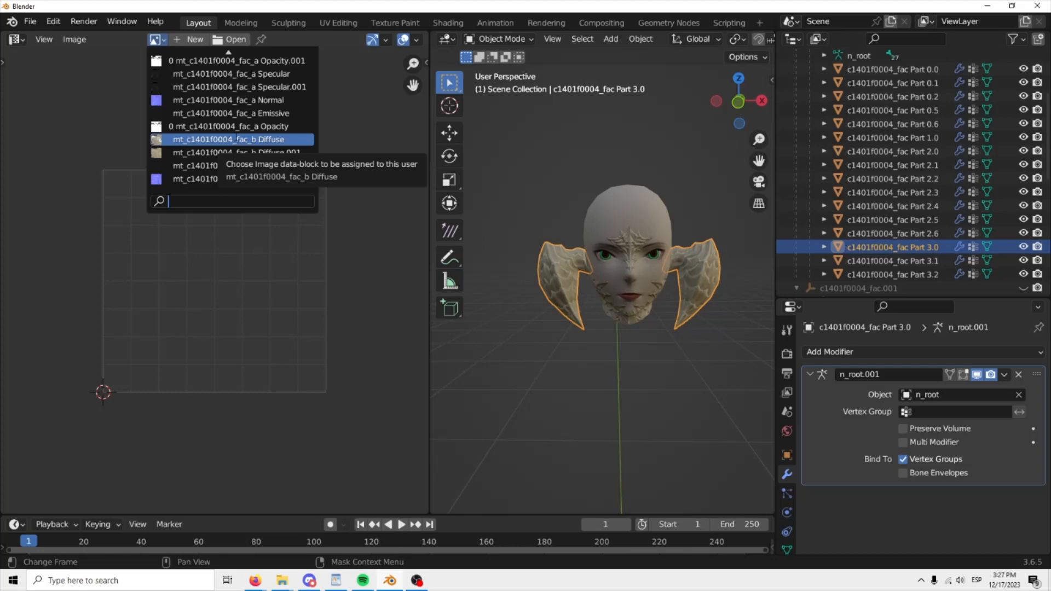
pyautogui.click(282, 152)
pyautogui.scroll(-5, 277, 199)
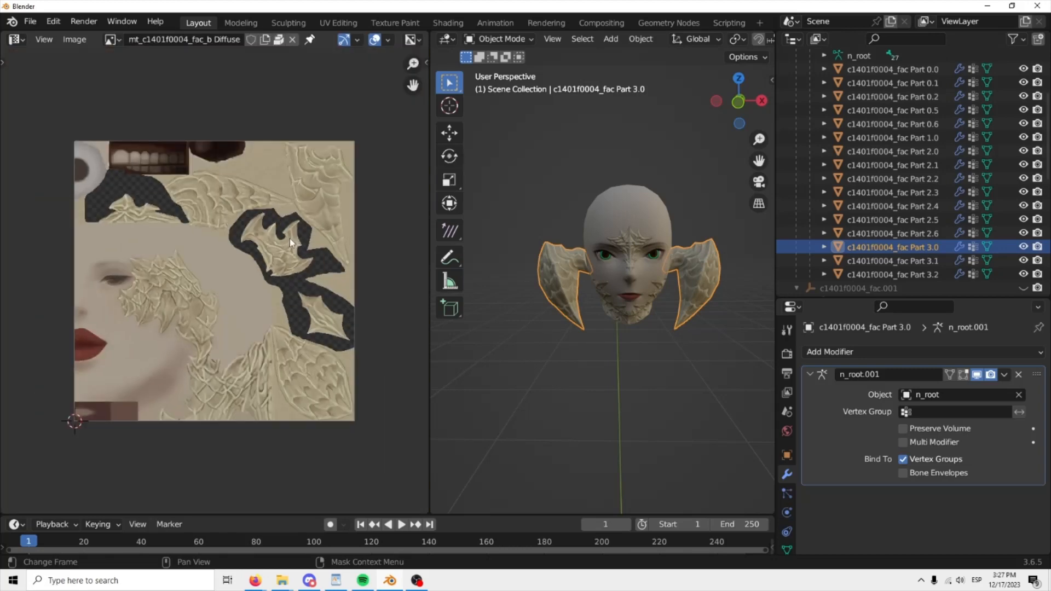
pyautogui.moveTo(290, 238); pyautogui.dragTo(275, 251, button='middle')
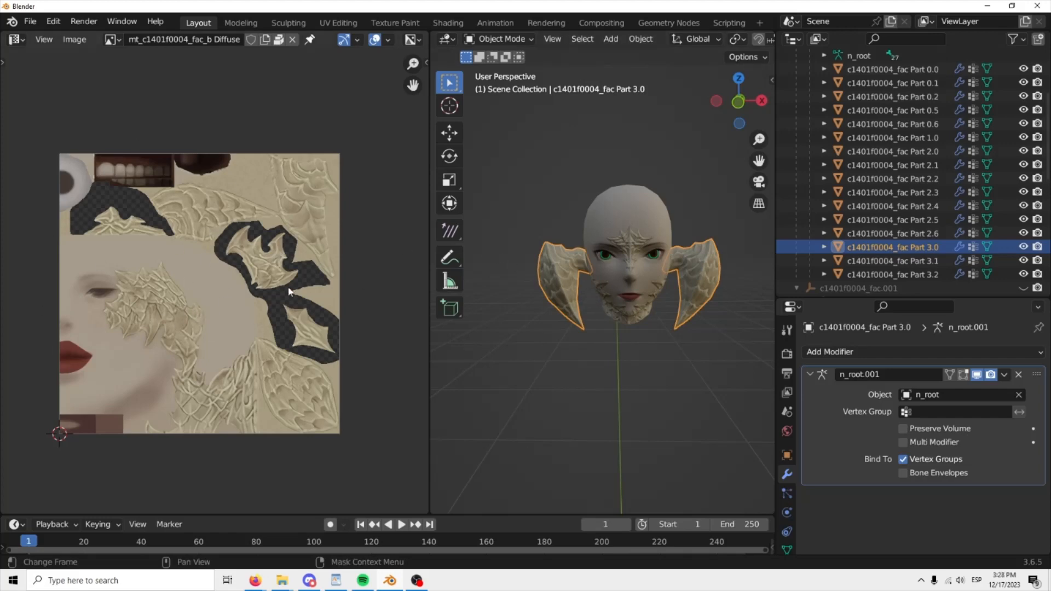
pyautogui.scroll(-3, 294, 277)
pyautogui.moveTo(320, 295); pyautogui.dragTo(302, 262, button='middle')
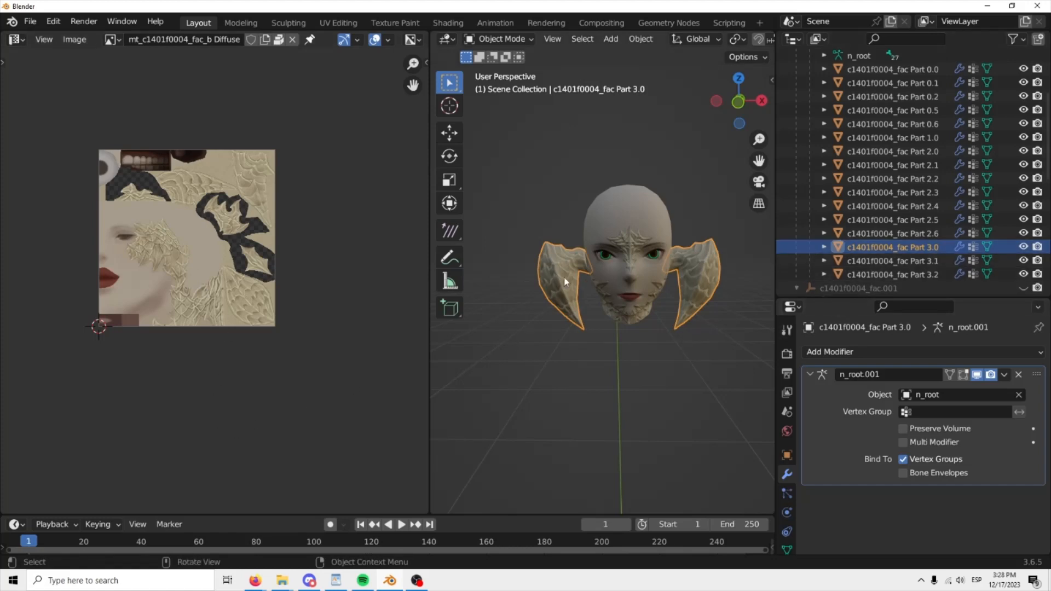
# Step: Enter Edit Mode on the Part 3.0 horns and move all their UVs by 1 along Y onto the texture
pyautogui.press('Tab')
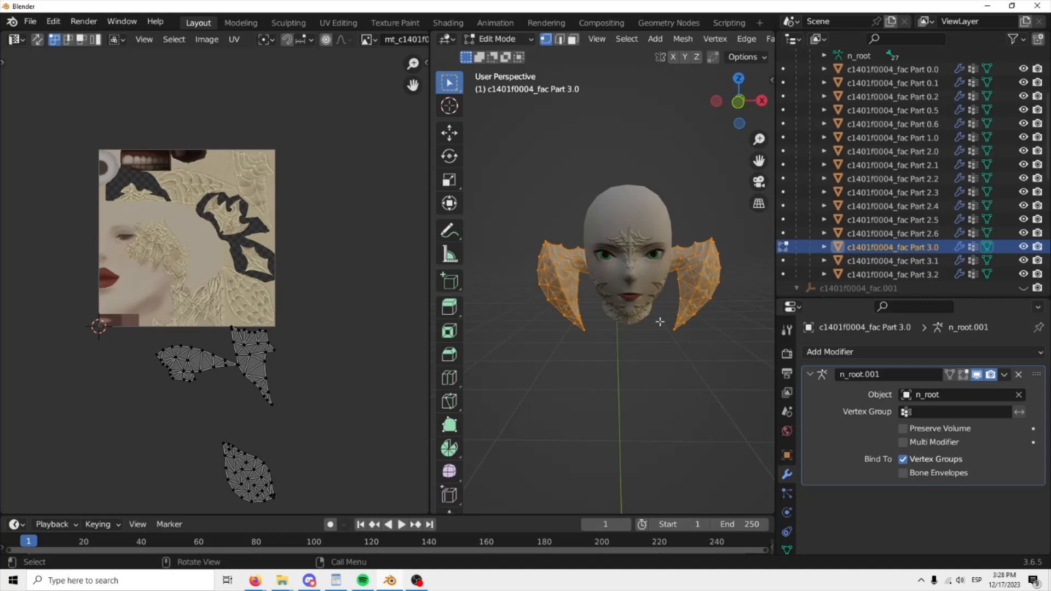
pyautogui.keyDown('shift'); pyautogui.moveTo(379, 360); pyautogui.dragTo(385, 322, button='middle'); pyautogui.keyUp('shift')
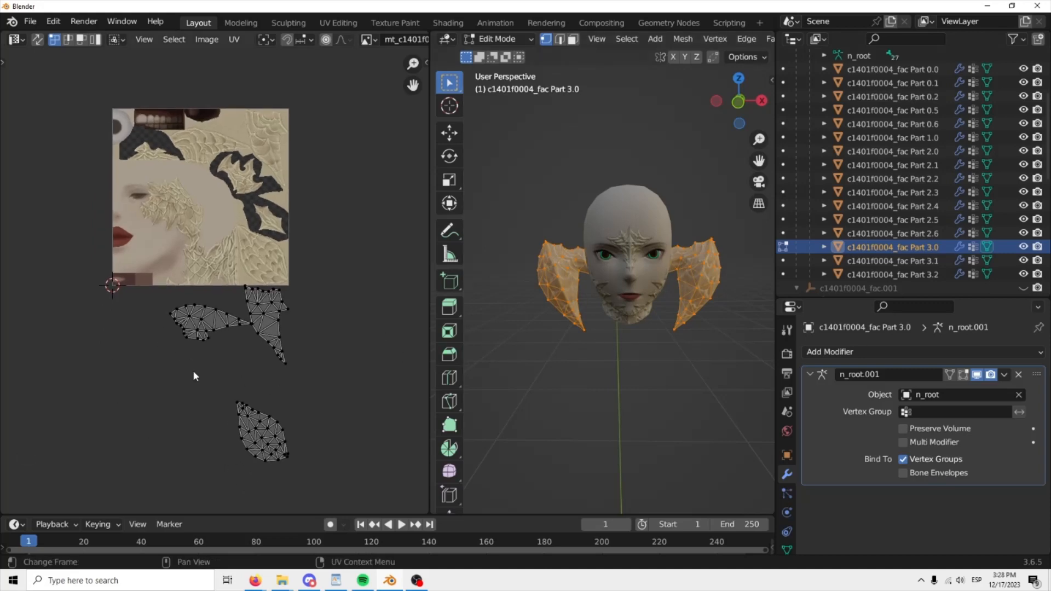
pyautogui.keyDown('shift'); pyautogui.moveTo(217, 402); pyautogui.dragTo(228, 416, button='middle'); pyautogui.keyUp('shift')
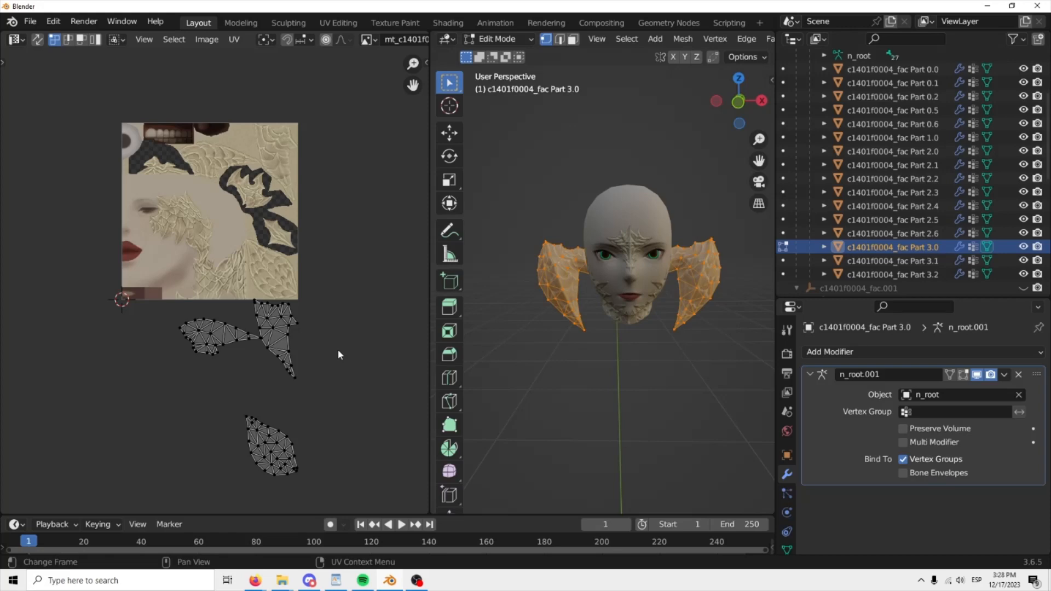
pyautogui.press('a')
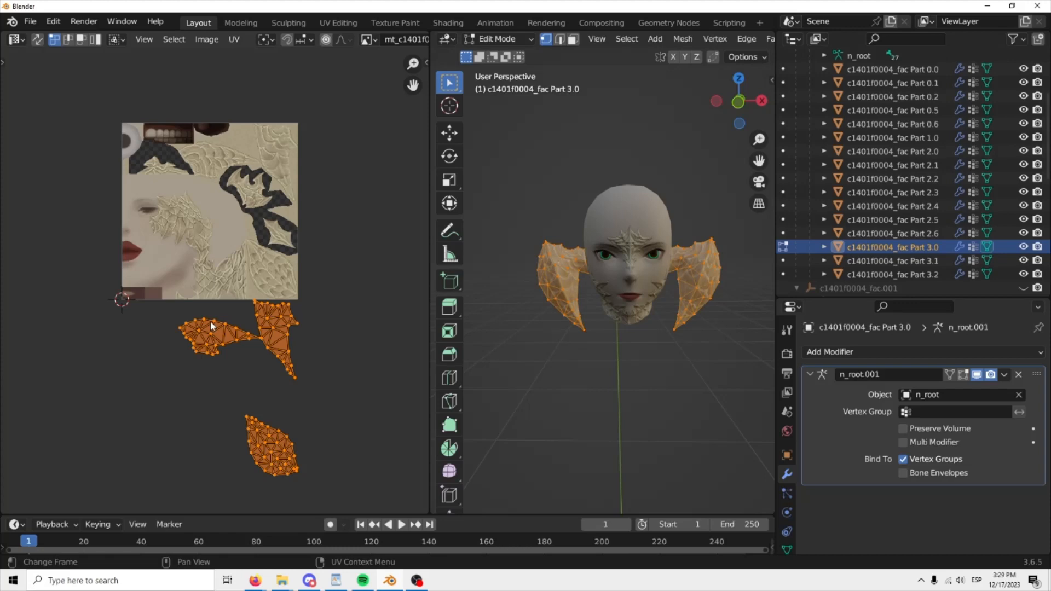
pyautogui.press('g')
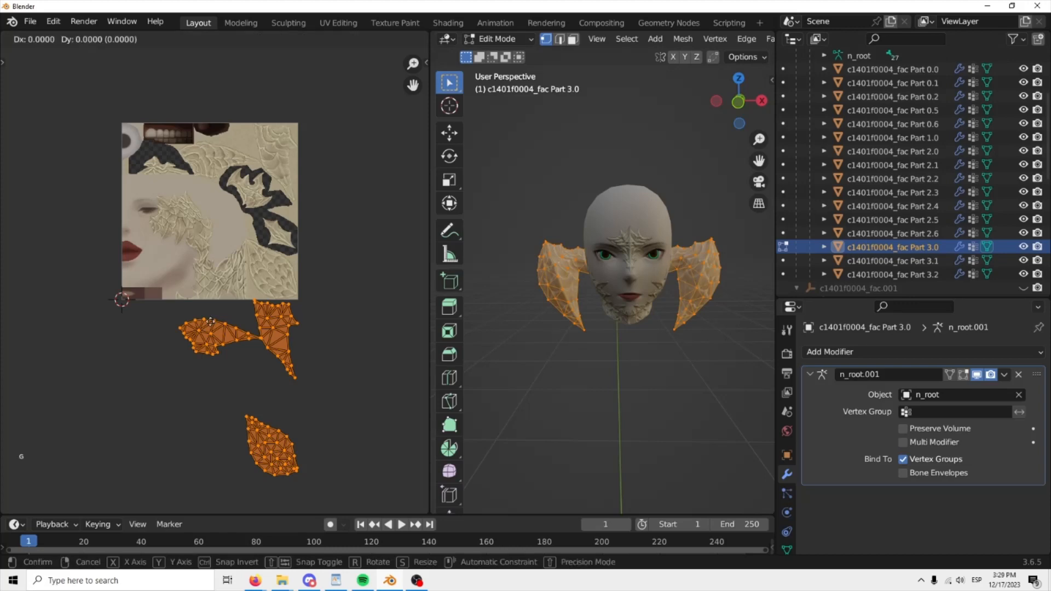
pyautogui.press('y')
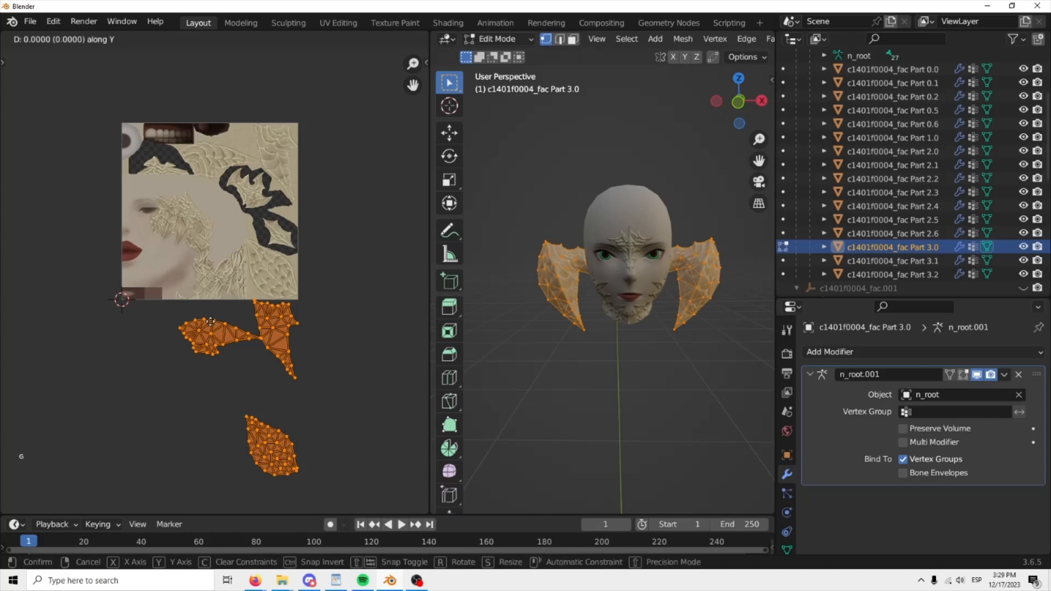
pyautogui.write('1')
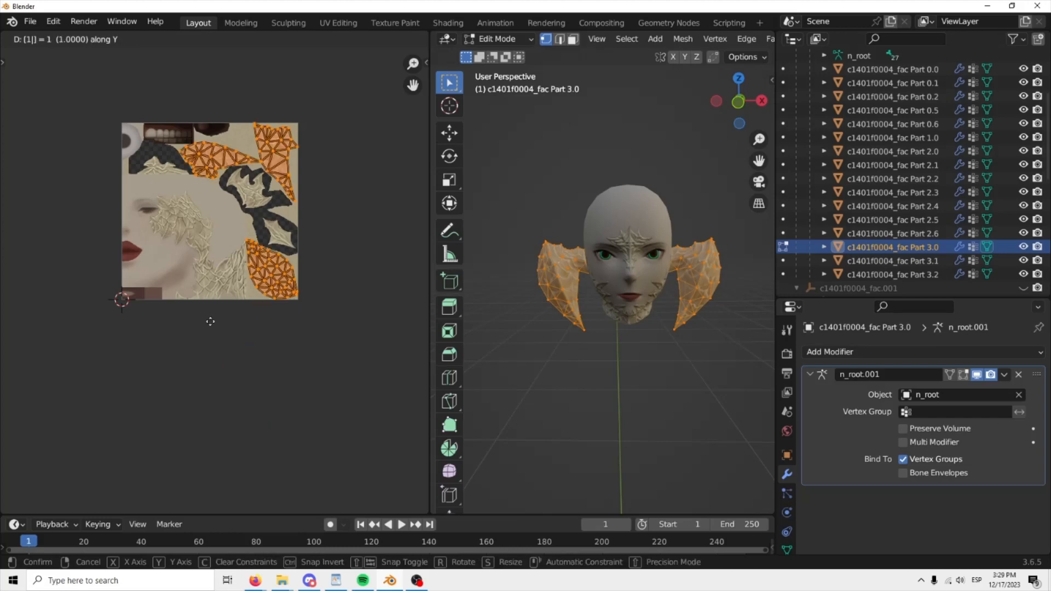
pyautogui.press('Return')
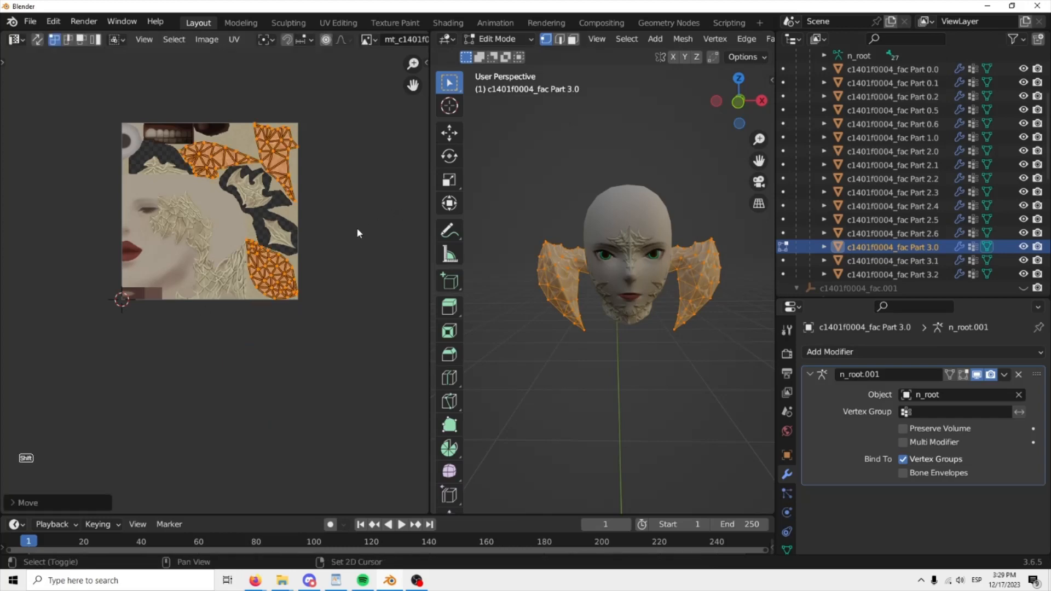
# Step: Compare the horns' UV islands with the underlying texture by switching between Edit Mode and Object Mode, then deselect the UVs
pyautogui.keyDown('shift'); pyautogui.moveTo(357, 230); pyautogui.dragTo(368, 286, button='middle'); pyautogui.keyUp('shift')
pyautogui.scroll(2, 368, 281)
pyautogui.press('Tab')
pyautogui.press('Tab')
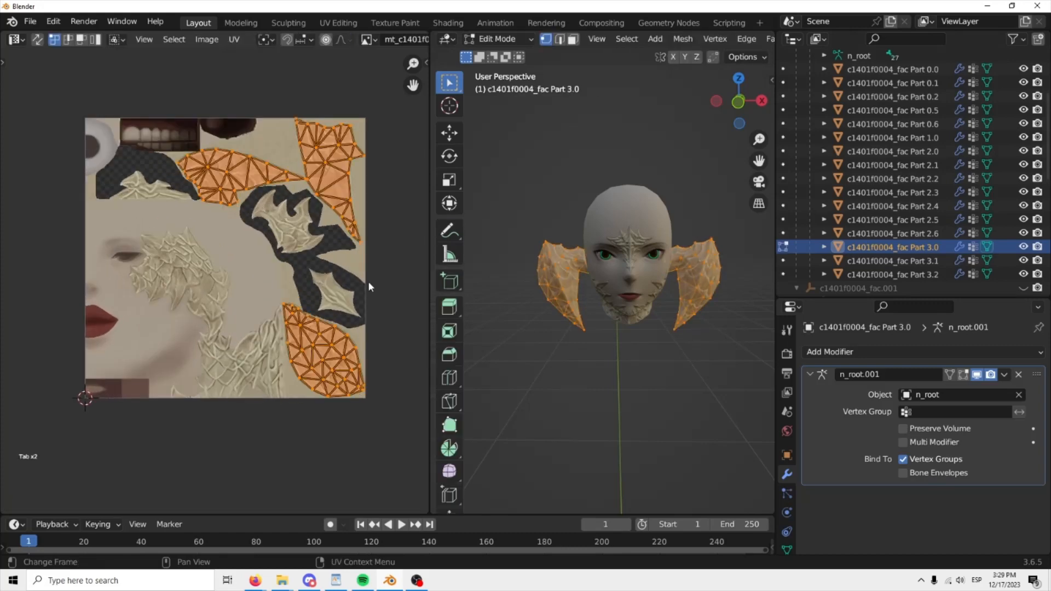
pyautogui.press('Tab')
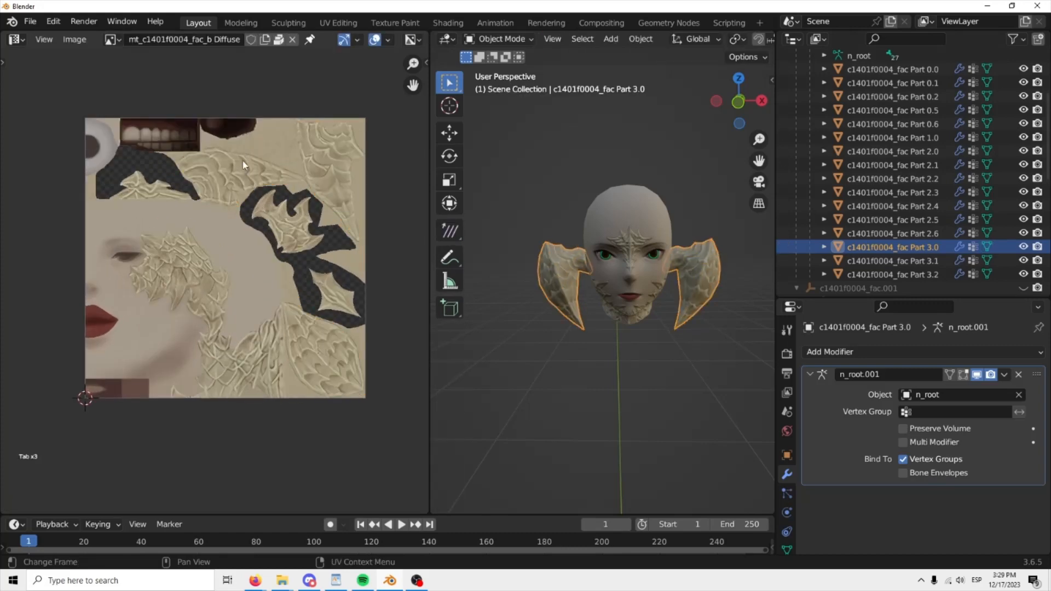
pyautogui.press('Tab')
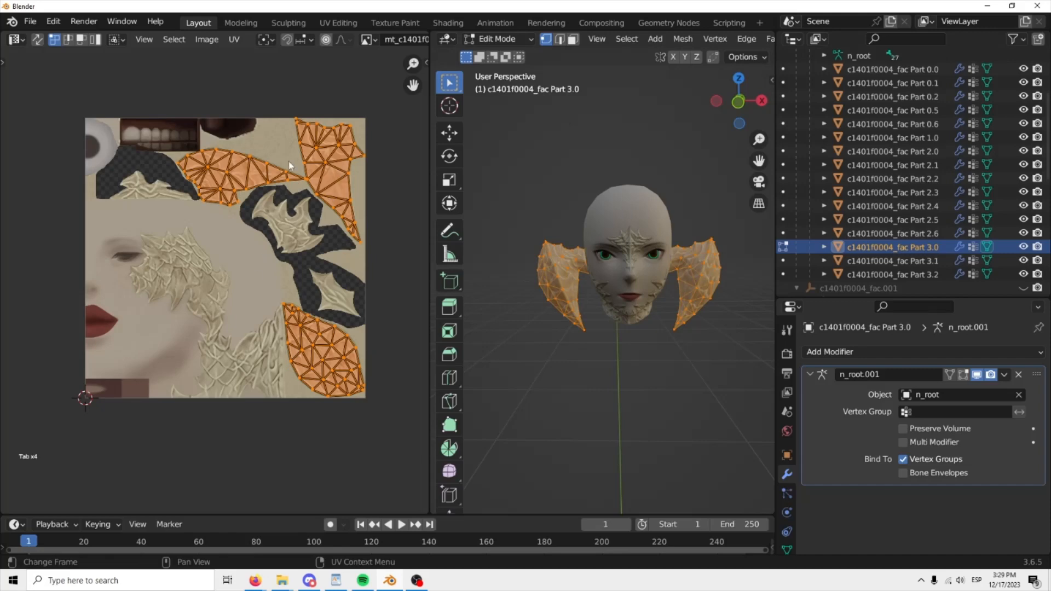
pyautogui.press('Tab')
pyautogui.press('Tab')
pyautogui.click(376, 262)
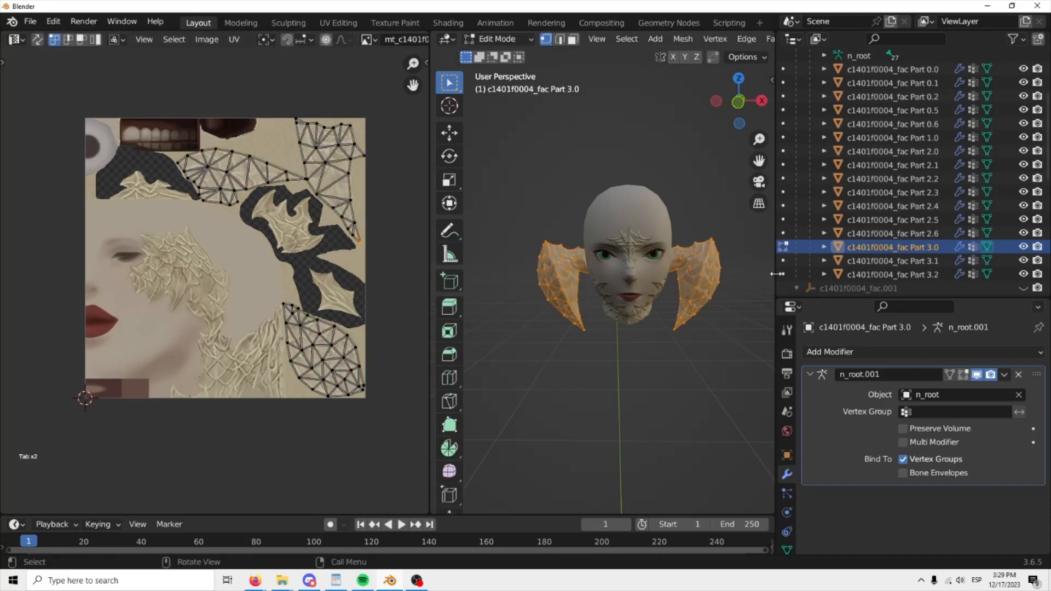
pyautogui.keyDown('shift'); pyautogui.moveTo(386, 275); pyautogui.dragTo(370, 273, button='middle'); pyautogui.keyUp('shift')
pyautogui.scroll(-1, 367, 271)
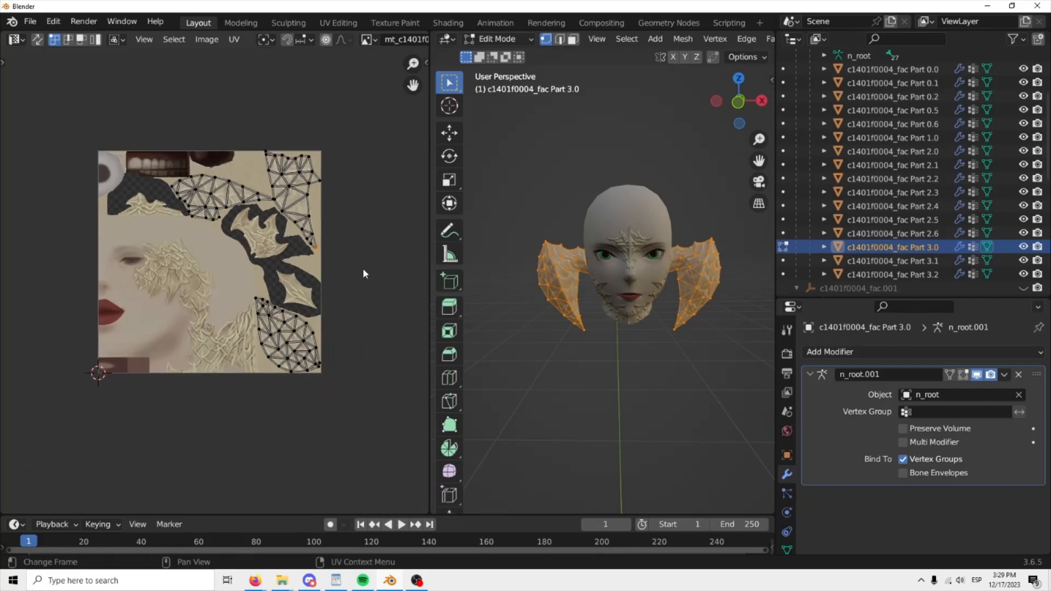
# Step: Display an mt_c1401f0004_etc_b Diffuse texture behind the horns' UV islands for comparison
pyautogui.click(368, 40)
pyautogui.scroll(5, 443, 120)
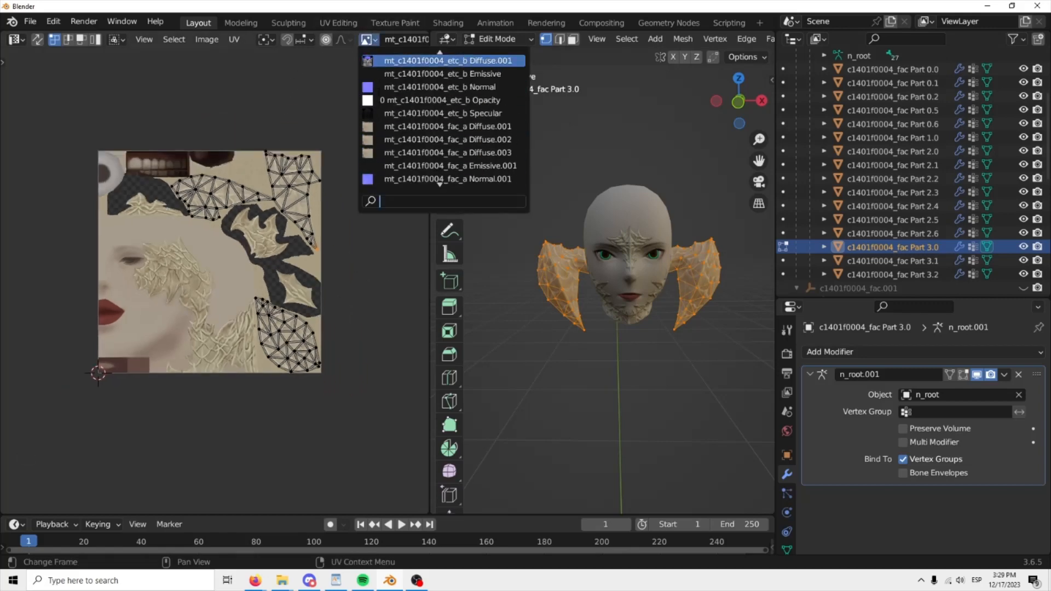
pyautogui.click(438, 87)
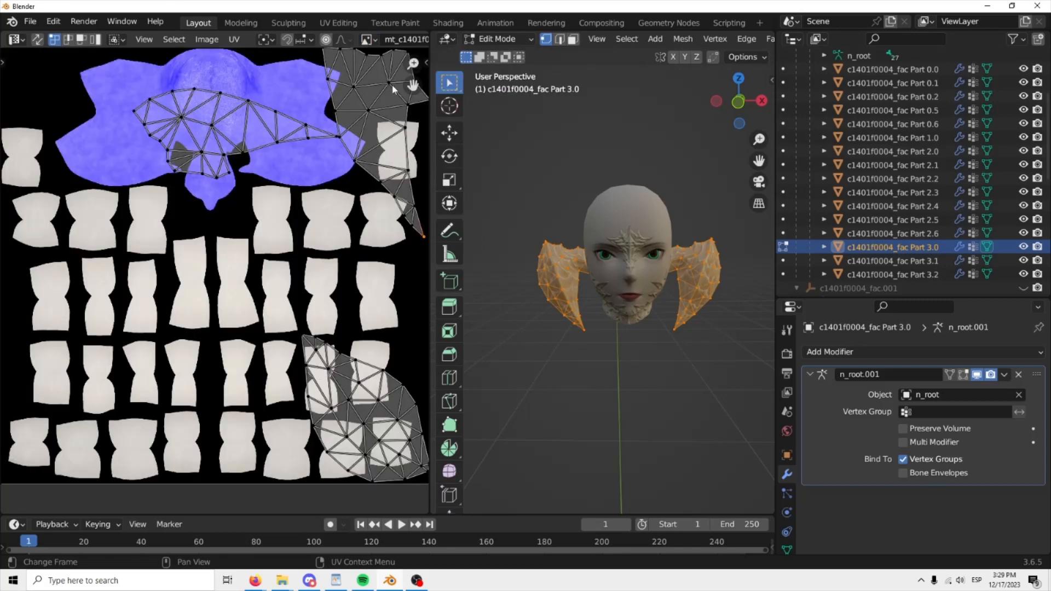
pyautogui.scroll(-2, 282, 258)
pyautogui.moveTo(282, 257); pyautogui.dragTo(260, 260, button='middle')
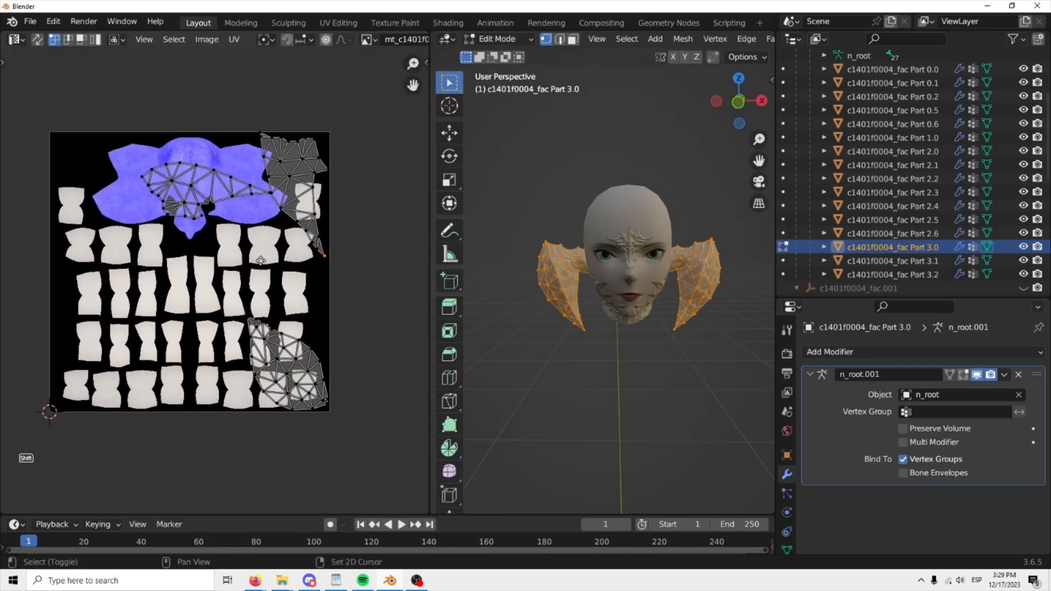
# Step: Leave Edit Mode on the Part 3.0 horns, select Part 3.1 and Part 3.2 together, and enter Edit Mode on both
pyautogui.click(909, 262)
pyautogui.press('Tab')
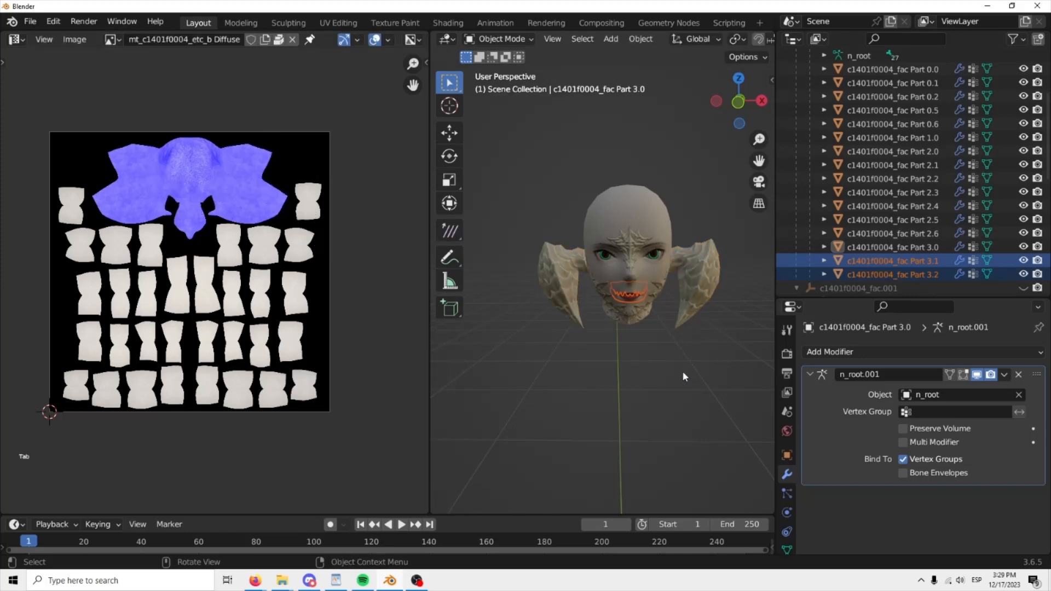
pyautogui.click(682, 370)
pyautogui.keyDown('shift'); pyautogui.click(906, 261); pyautogui.keyUp('shift')
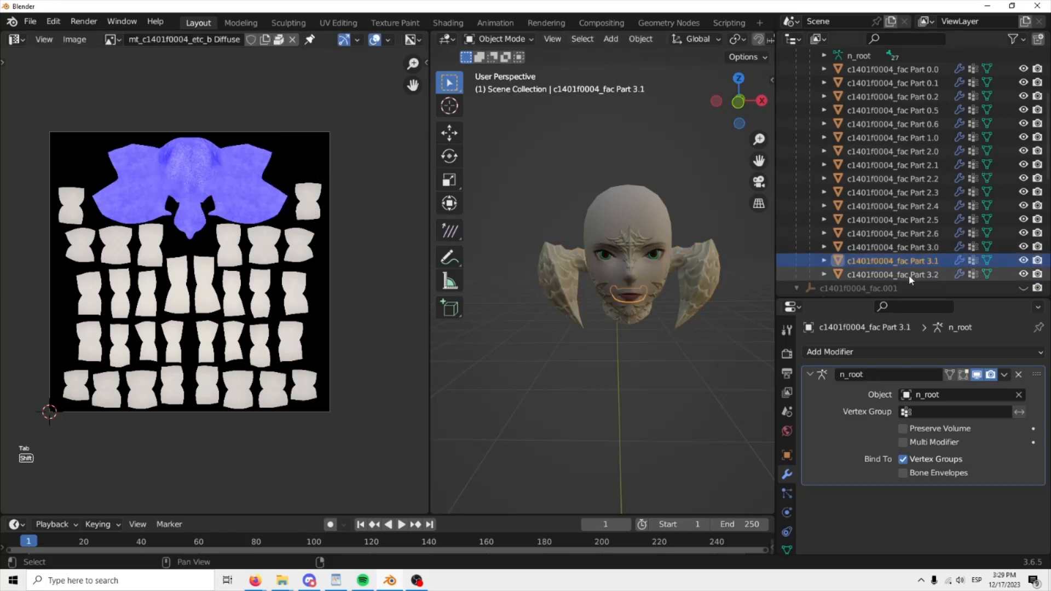
pyautogui.keyDown('shift'); pyautogui.click(909, 274); pyautogui.keyUp('shift')
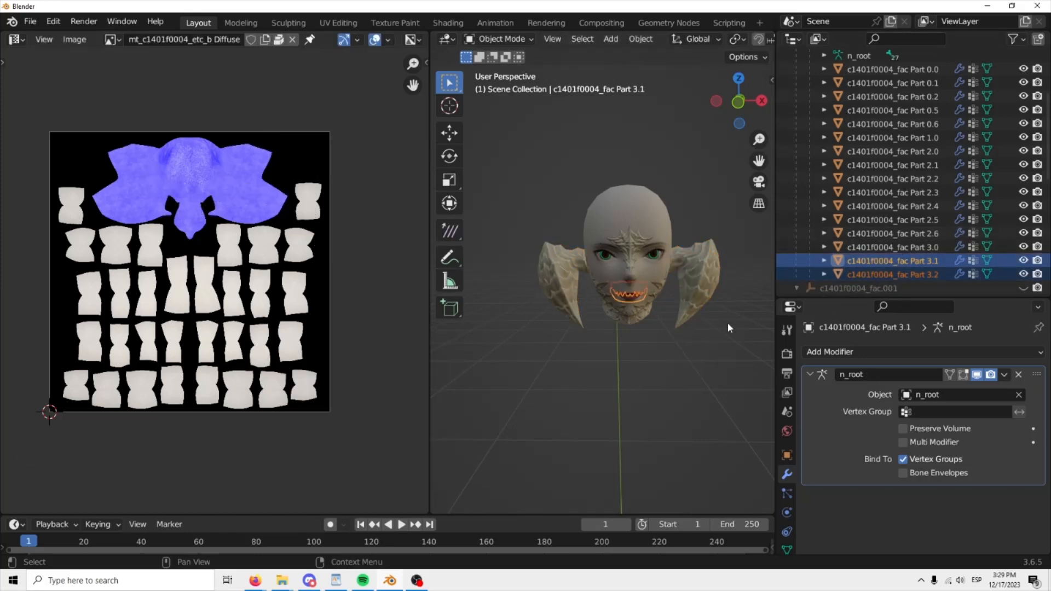
pyautogui.press('Tab')
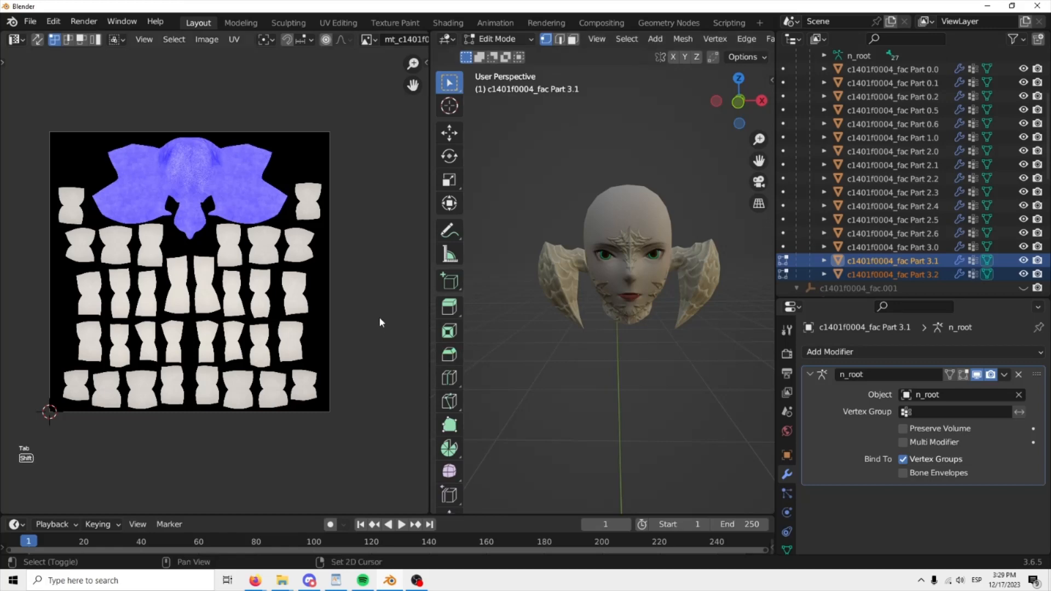
# Step: Move all UVs of Part 3.1 and Part 3.2 by -4 along X onto the texture
pyautogui.moveTo(379, 316); pyautogui.dragTo(218, 308, button='middle')
pyautogui.scroll(-3, 356, 311)
pyautogui.scroll(-1, 319, 305)
pyautogui.scroll(-2, 298, 315)
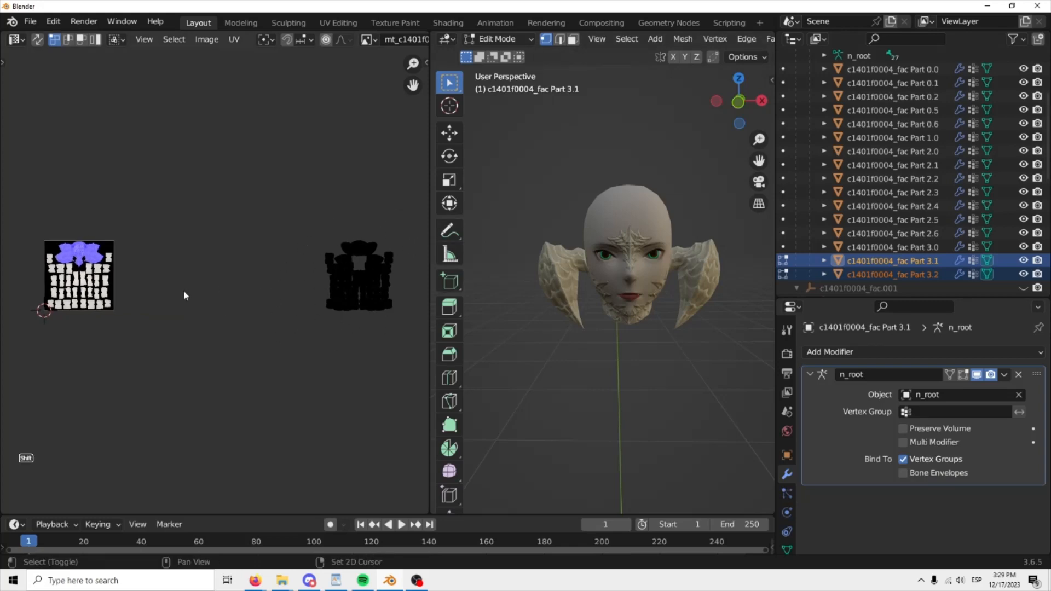
pyautogui.moveTo(186, 296); pyautogui.dragTo(192, 304, button='middle')
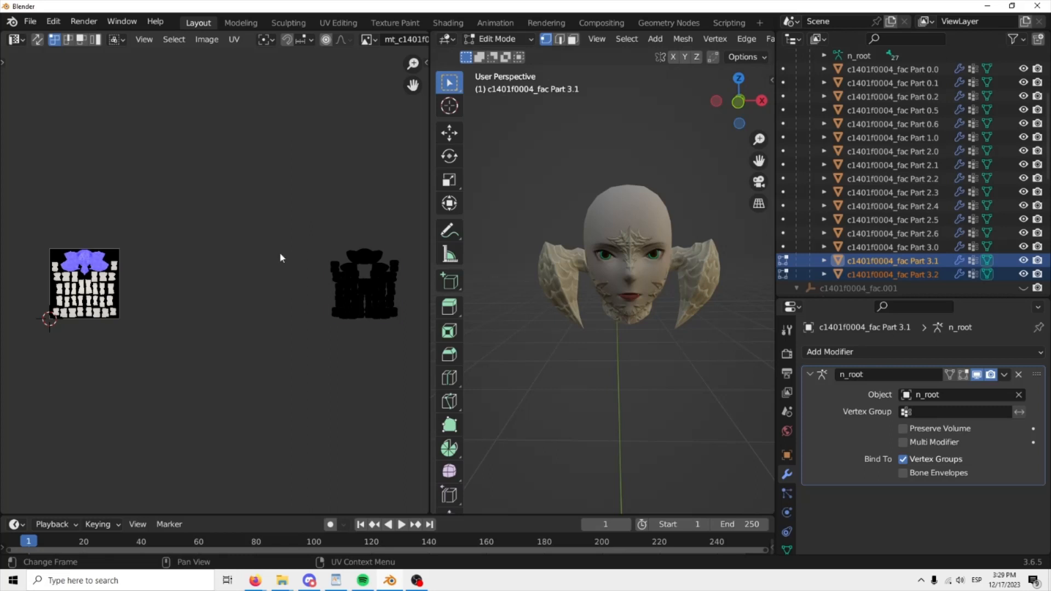
pyautogui.press('a')
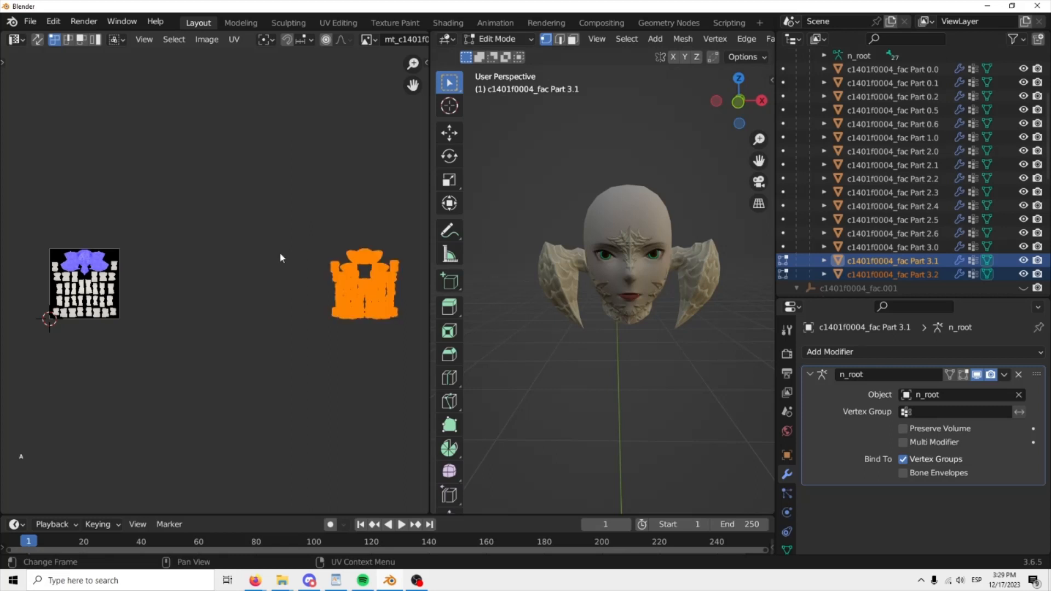
pyautogui.press('g')
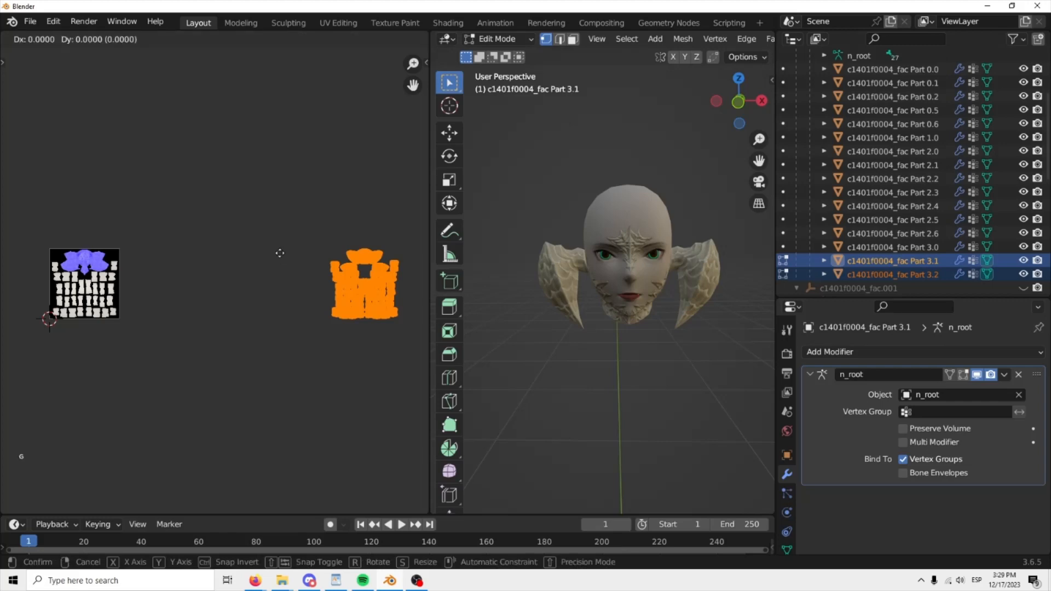
pyautogui.press('x')
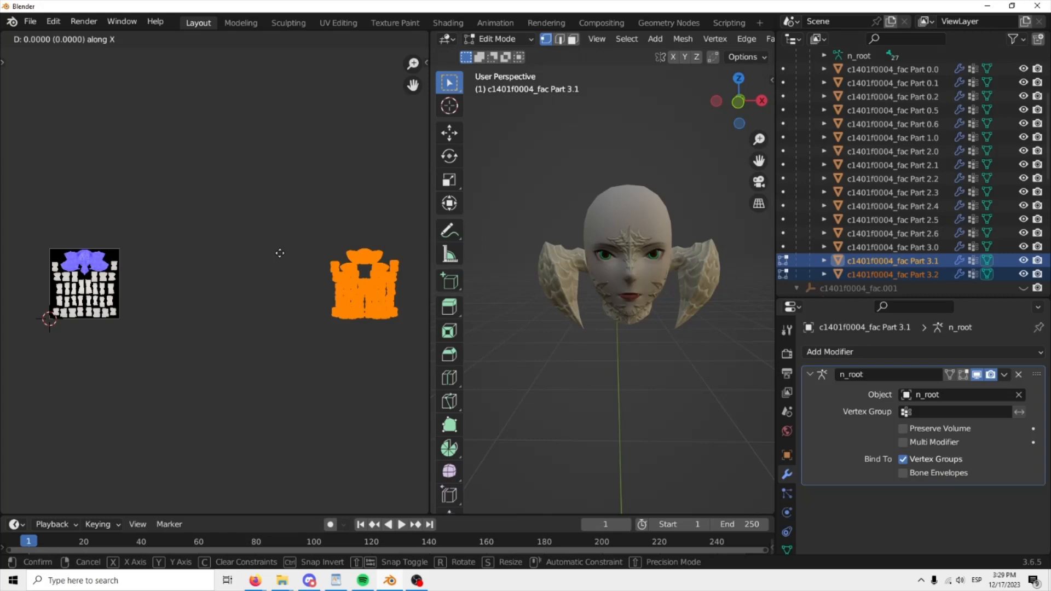
pyautogui.write('-4')
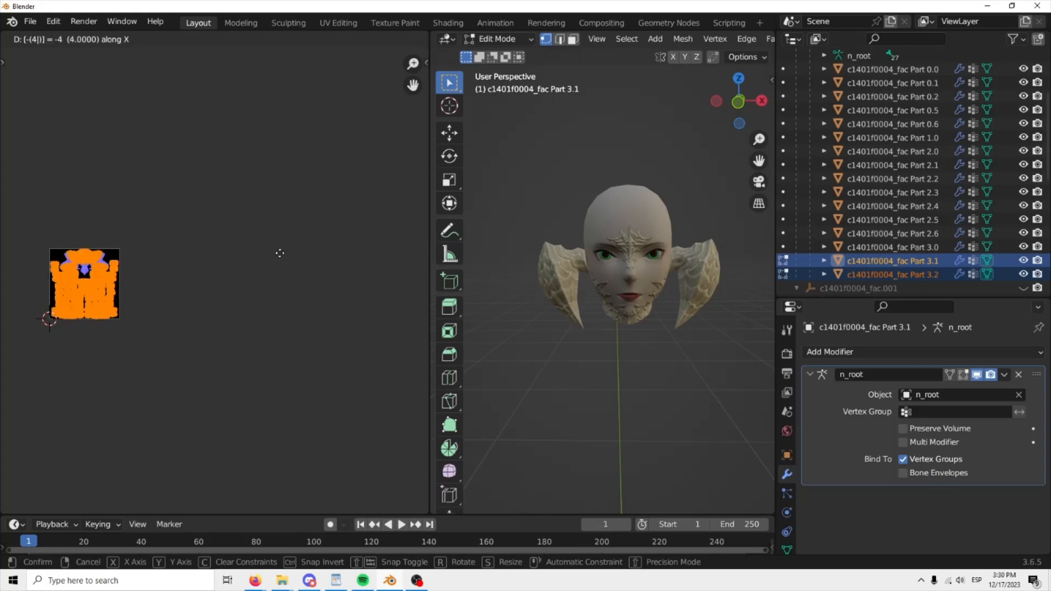
pyautogui.press('Return')
pyautogui.scroll(4, 301, 305)
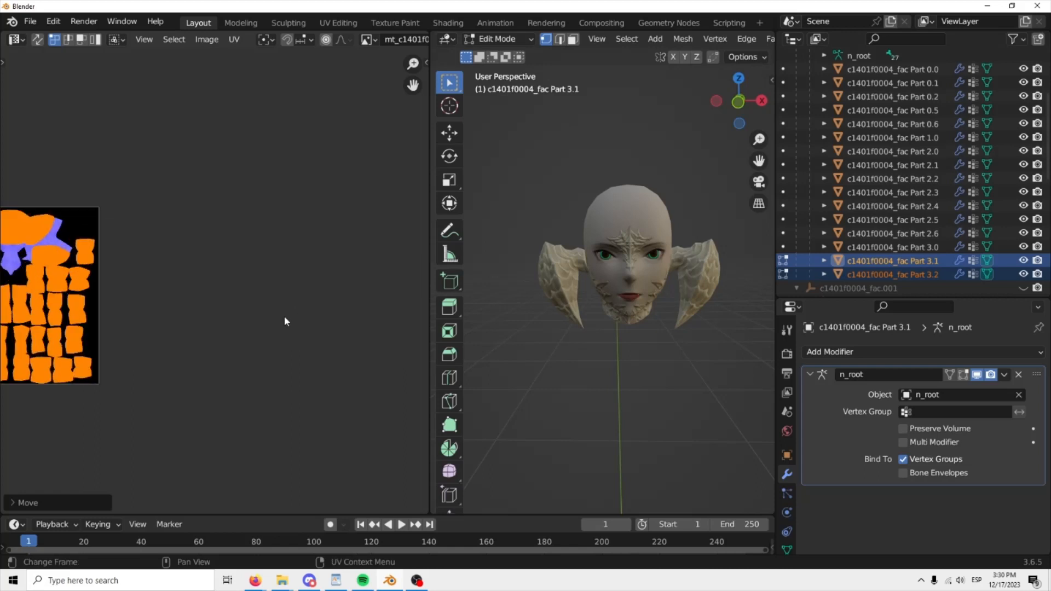
pyautogui.scroll(2, 284, 319)
pyautogui.keyDown('shift'); pyautogui.moveTo(210, 332); pyautogui.dragTo(134, 321, button='middle'); pyautogui.keyUp('shift')
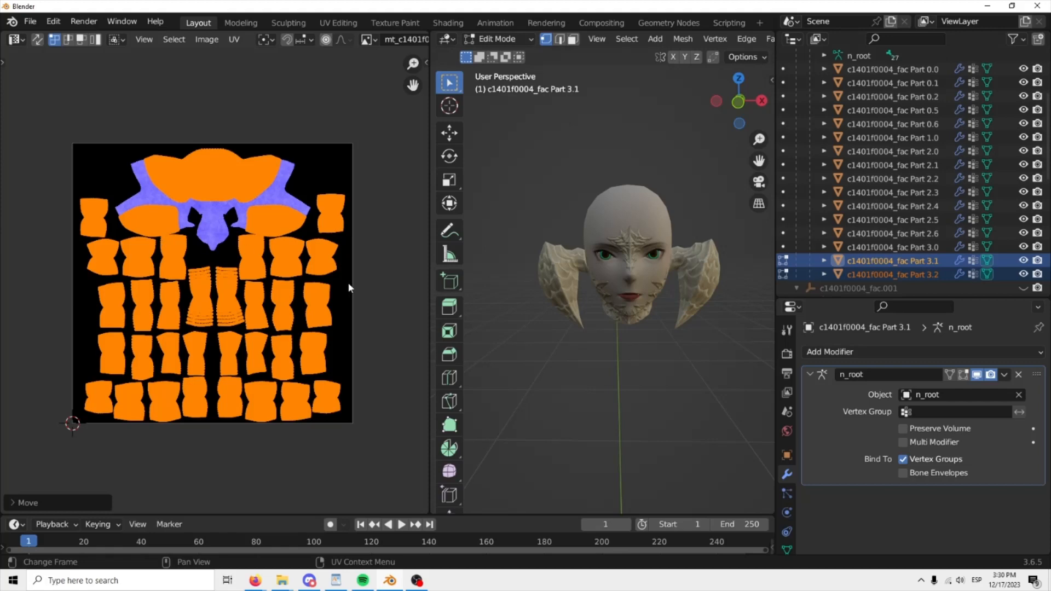
# Step: Return to Object Mode and select the c1401f0004_fac Part 3.0 horns on their own
pyautogui.press('Tab')
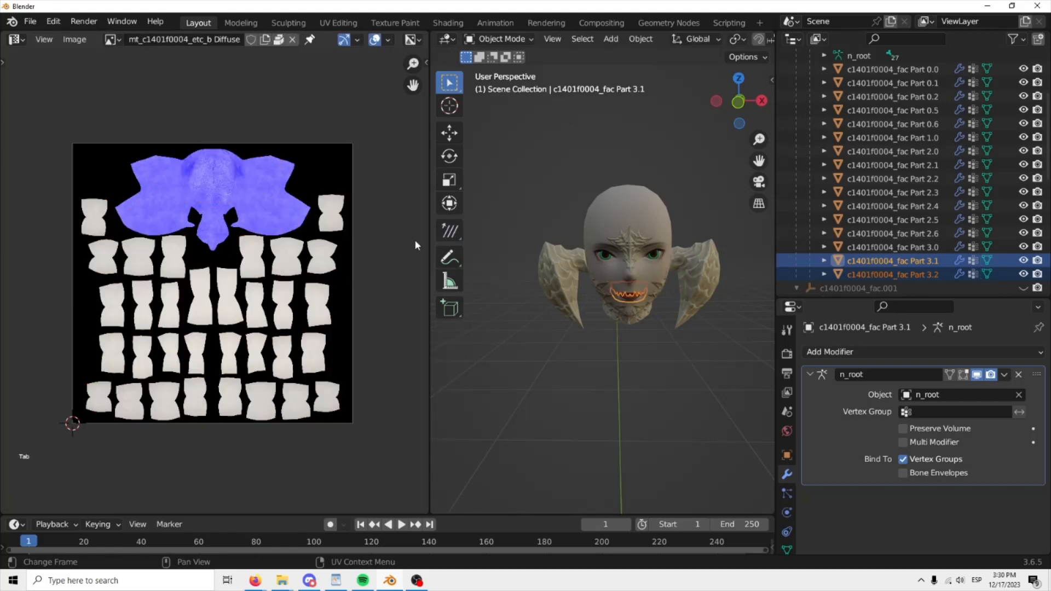
pyautogui.click(898, 274)
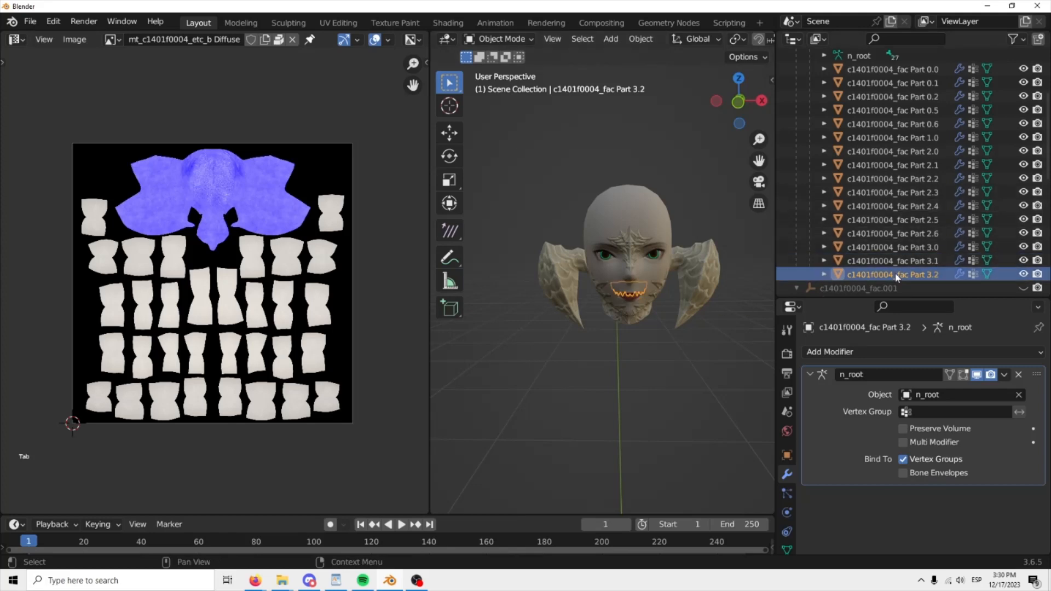
pyautogui.click(889, 247)
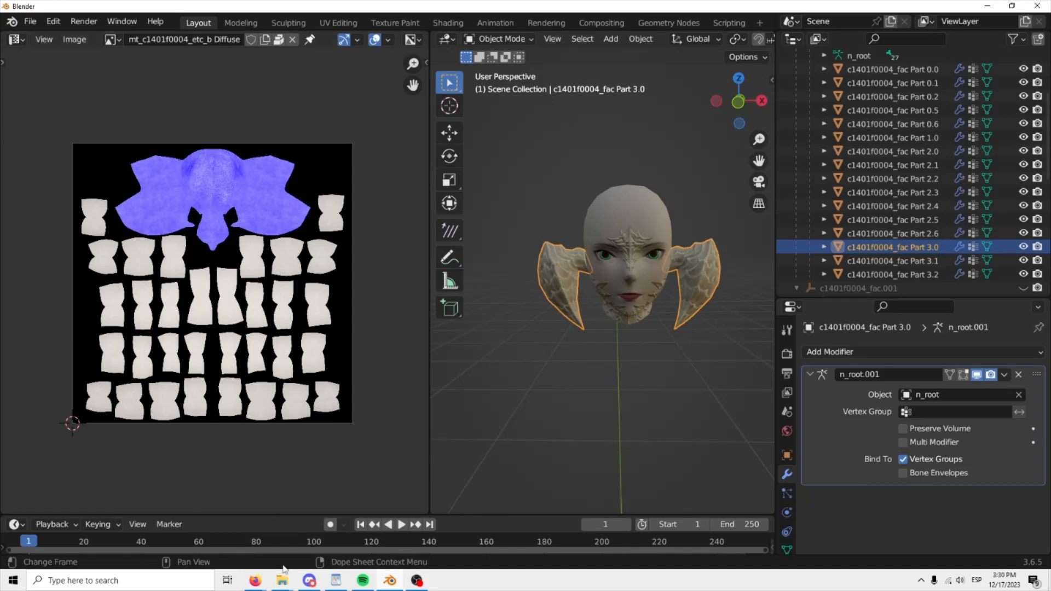
# Step: Find _c1401f0104_fac_b_d.dds in the 104 folder and open it in Photoshop with alpha loaded as a channel
pyautogui.moveTo(282, 580)
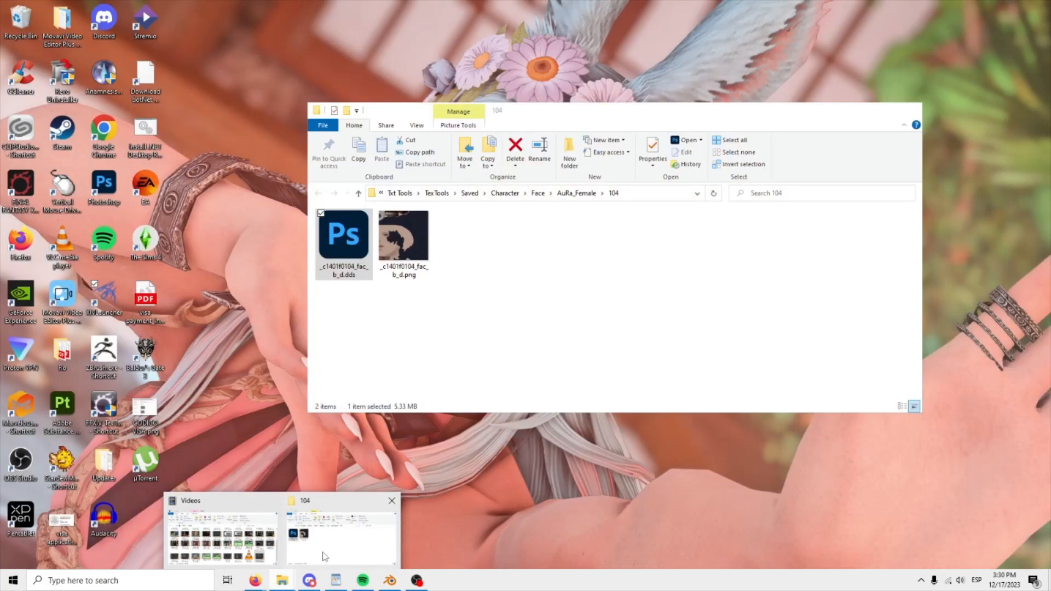
pyautogui.click(323, 557)
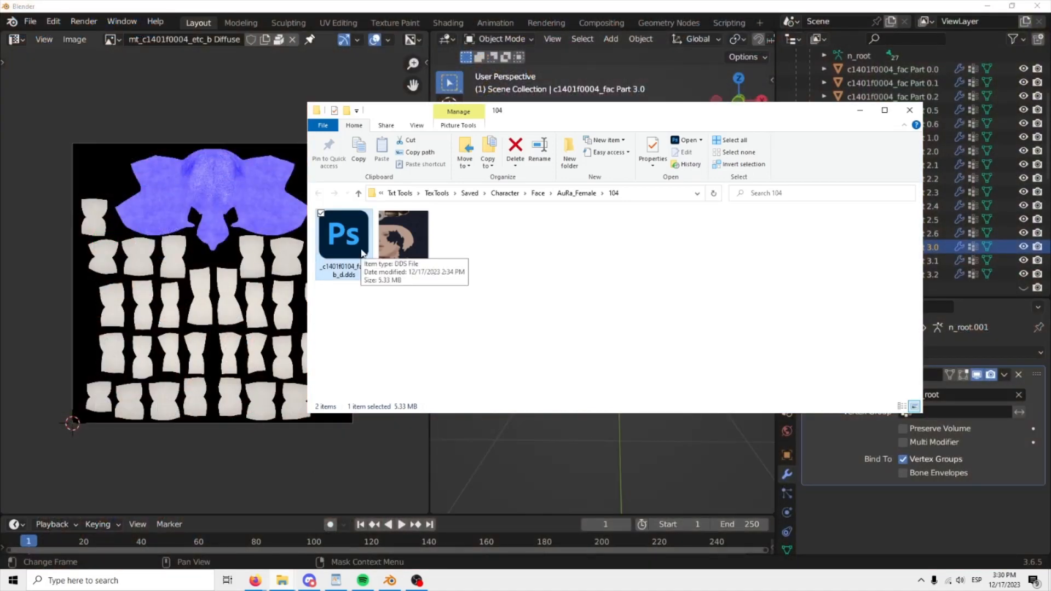
pyautogui.click(910, 111)
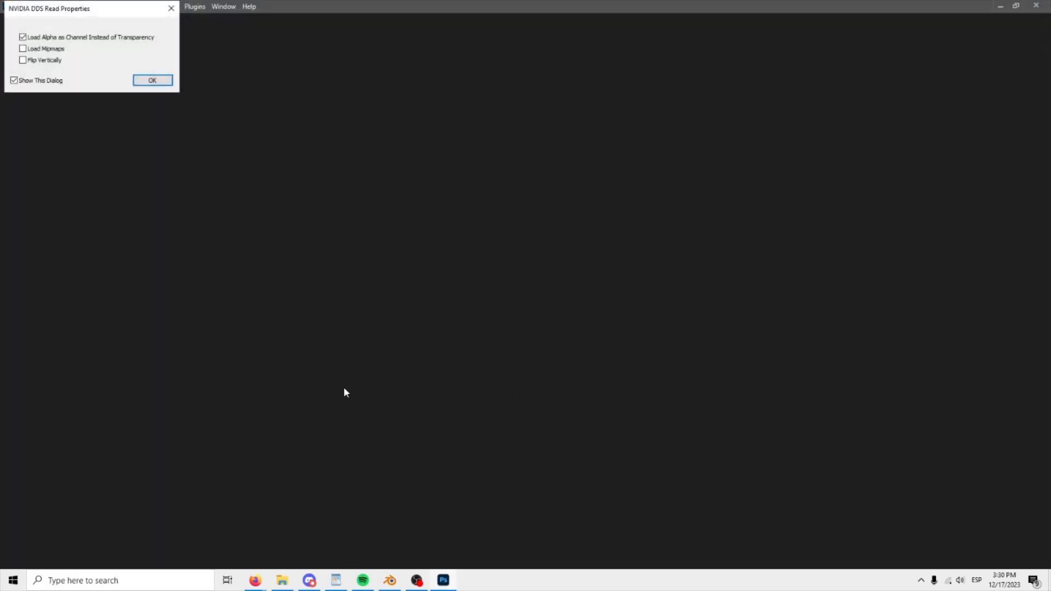
pyautogui.click(153, 80)
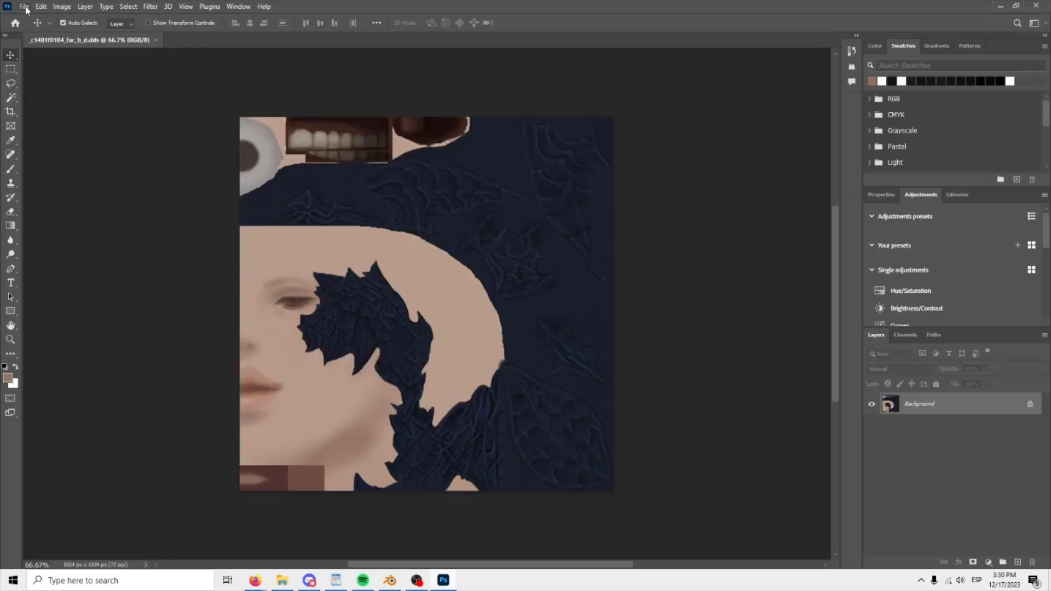
# Step: Open diffuse_newuv.png from the AuRa_Female 4 folder as a second document
pyautogui.click(24, 7)
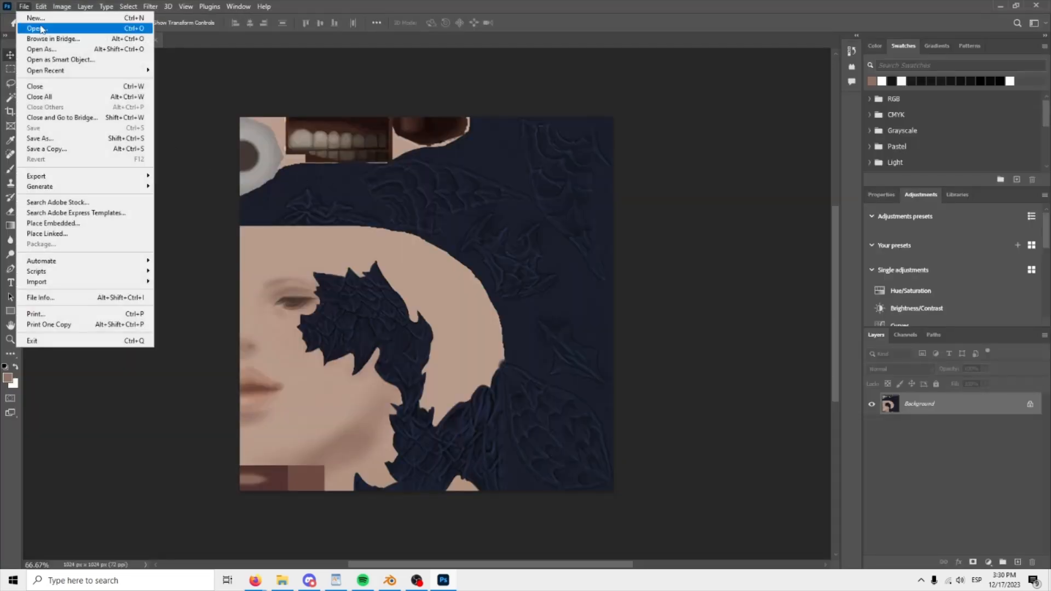
pyautogui.click(74, 25)
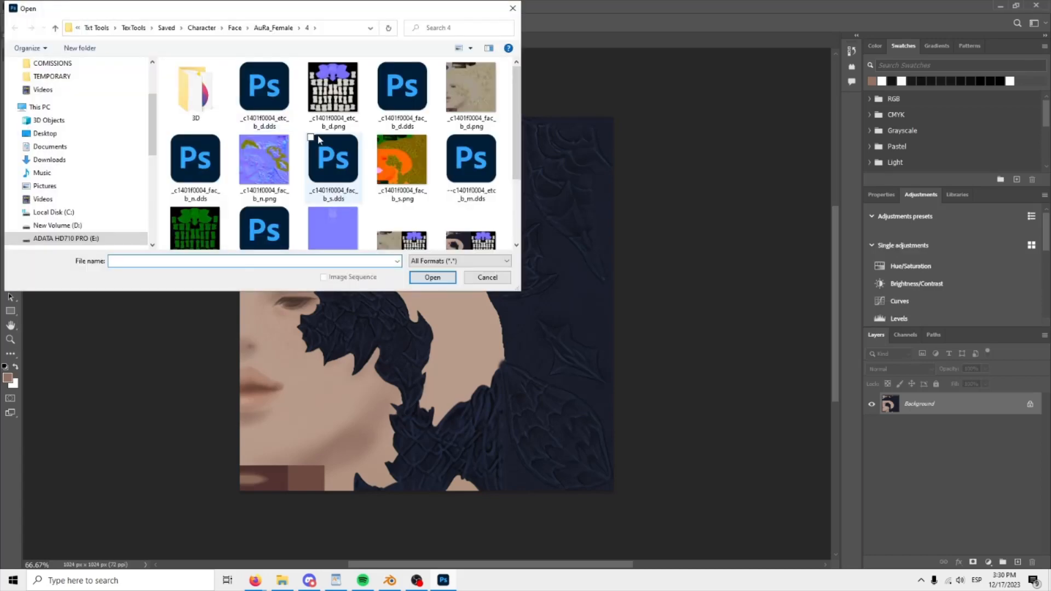
pyautogui.scroll(-1, 318, 136)
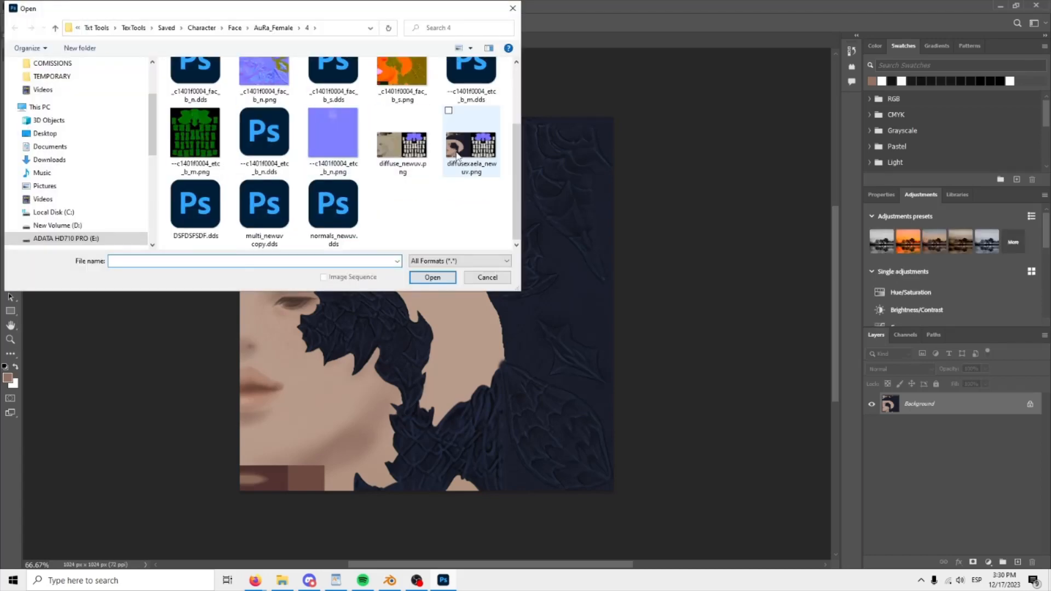
pyautogui.doubleClick(403, 157)
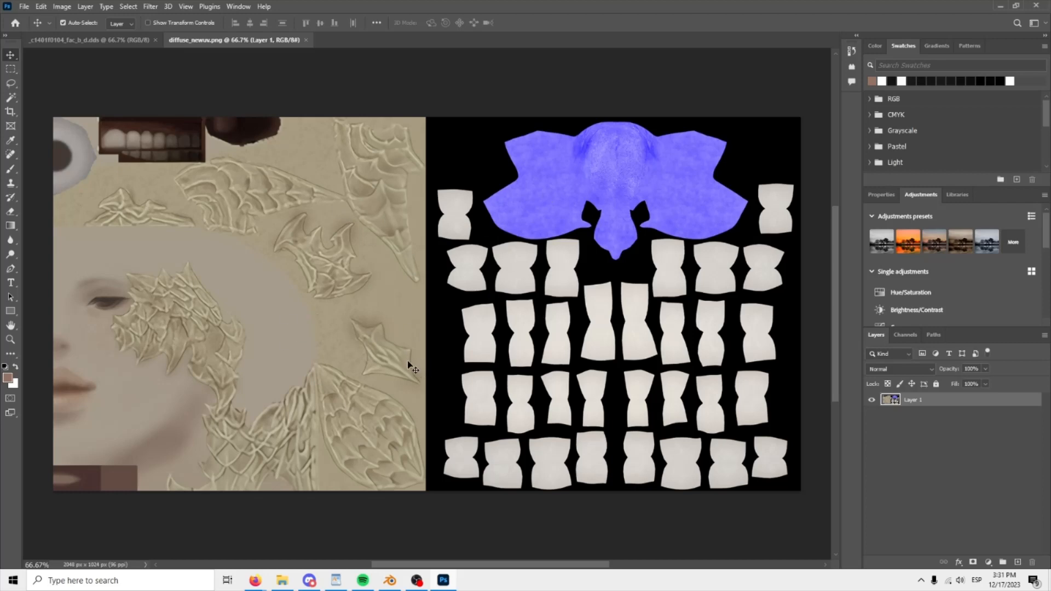
# Step: Switch back to Blender and replace the image shown beside the 3D view with diffuse_newuv.png from folder 4
pyautogui.click(392, 582)
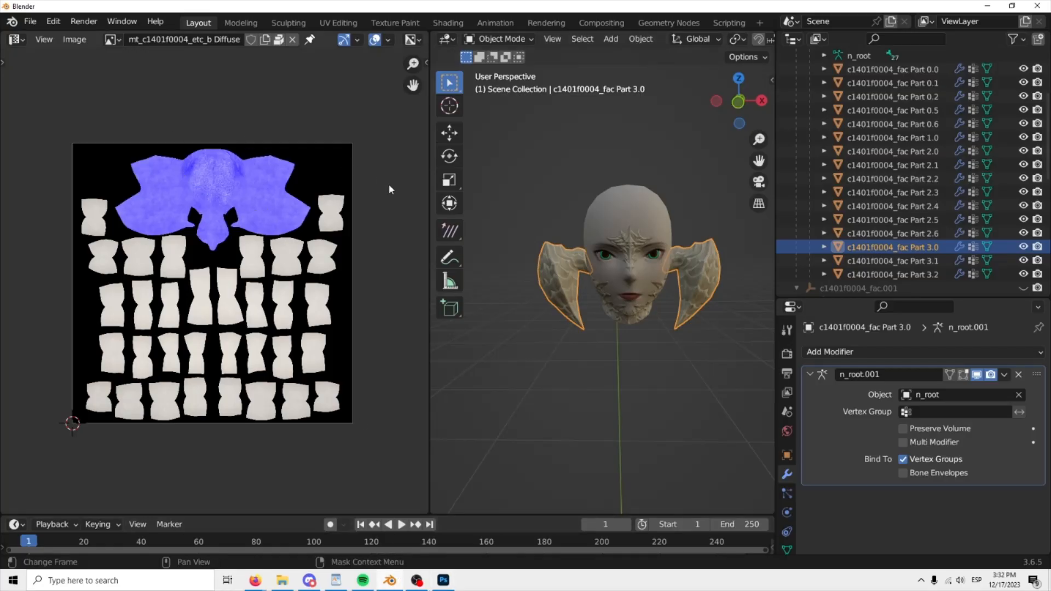
pyautogui.click(113, 39)
pyautogui.click(139, 160)
pyautogui.click(293, 40)
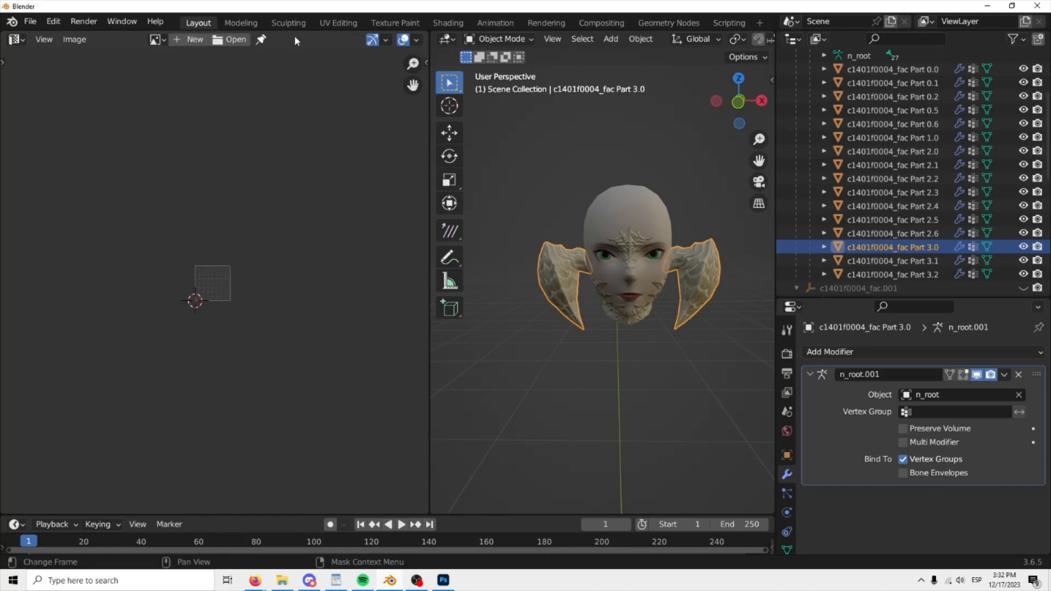
pyautogui.scroll(4, 222, 252)
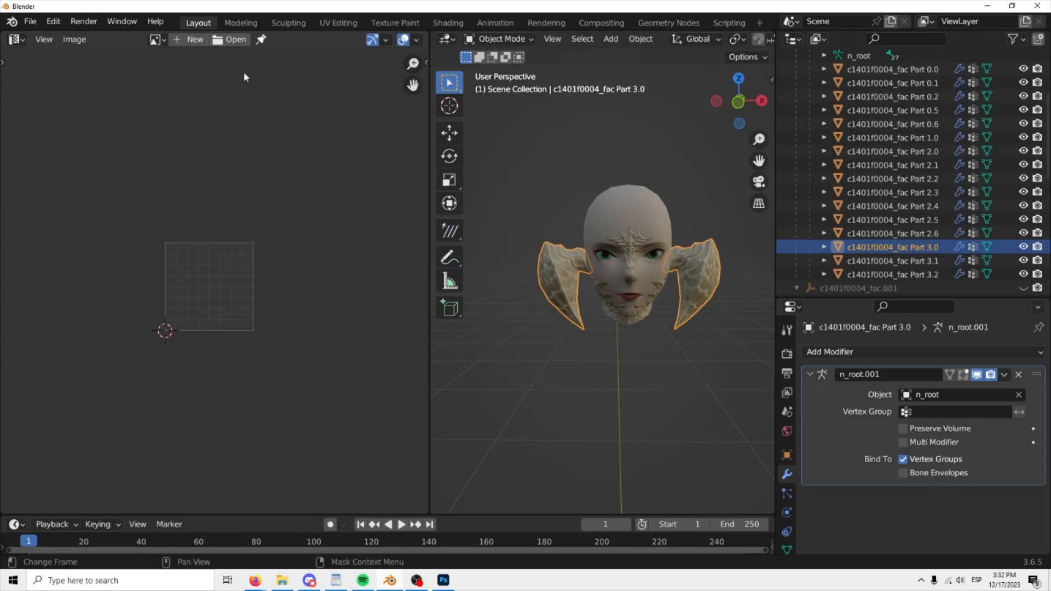
pyautogui.click(225, 40)
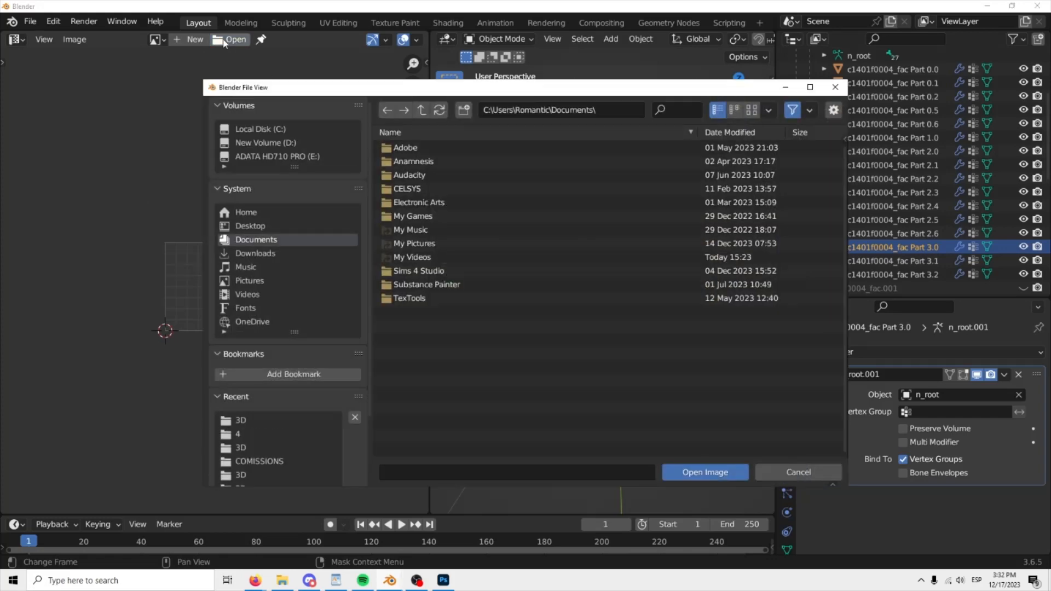
pyautogui.click(252, 434)
pyautogui.doubleClick(387, 340)
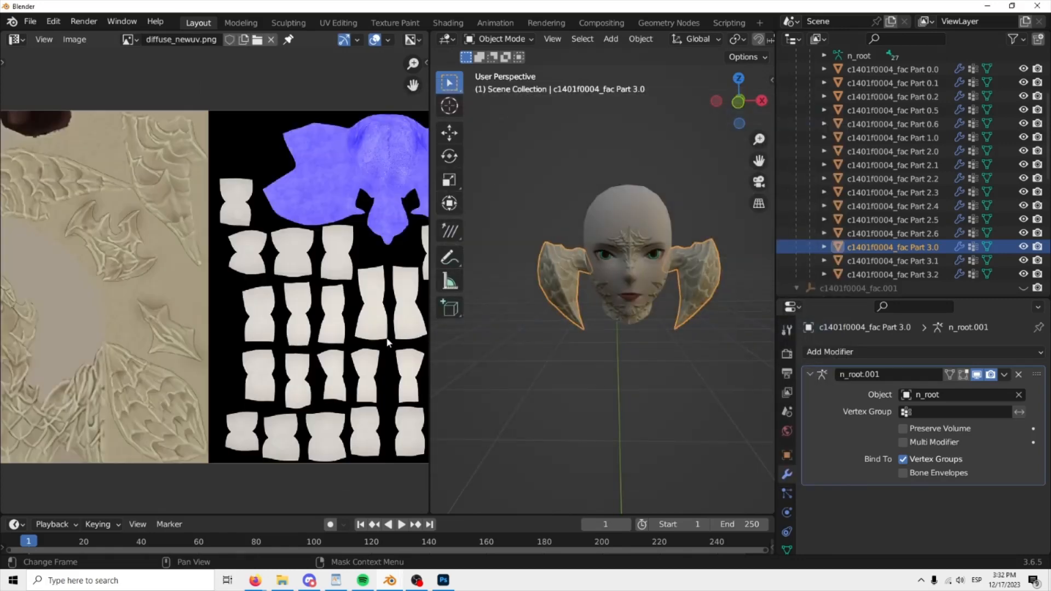
pyautogui.scroll(-5, 181, 301)
pyautogui.scroll(2, 175, 252)
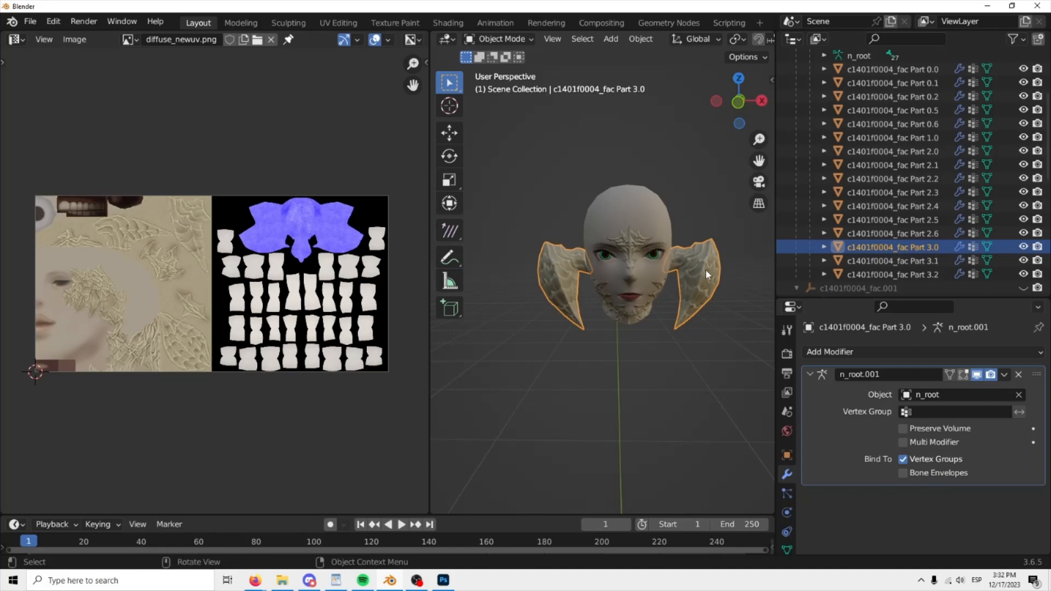
# Step: Try to move all of the Part 3.0 horns' UVs toward the face half of diffuse_newuv.png, and return to Object Mode
pyautogui.press('Tab')
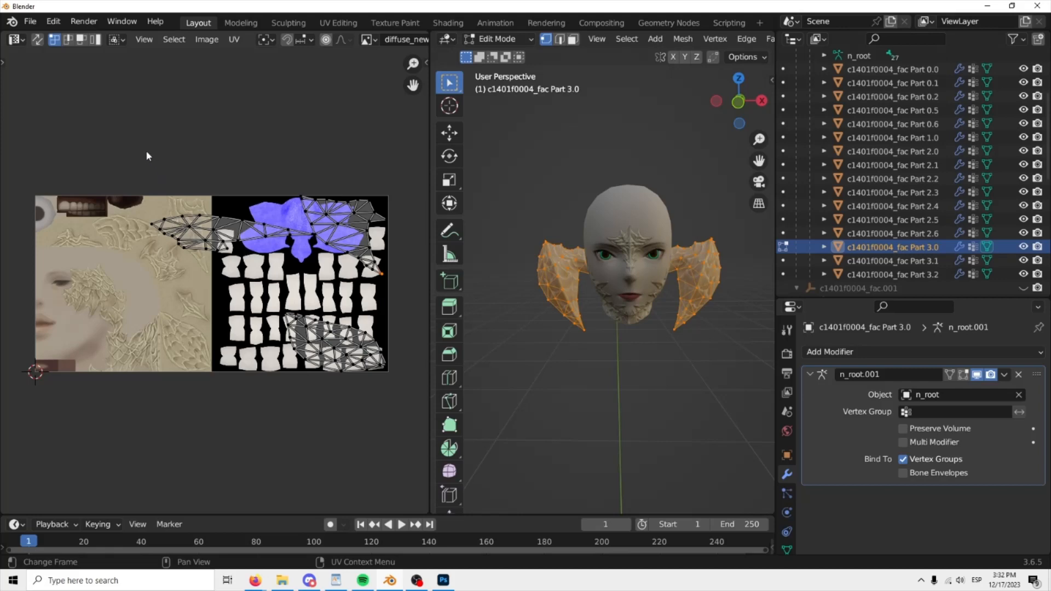
pyautogui.moveTo(146, 150); pyautogui.dragTo(399, 426)
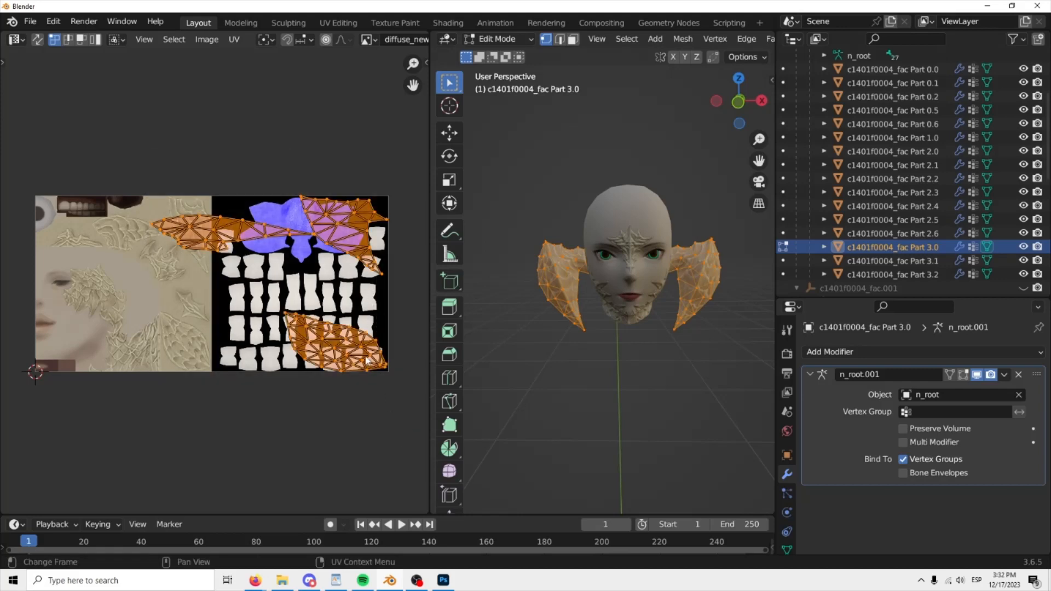
pyautogui.press('g')
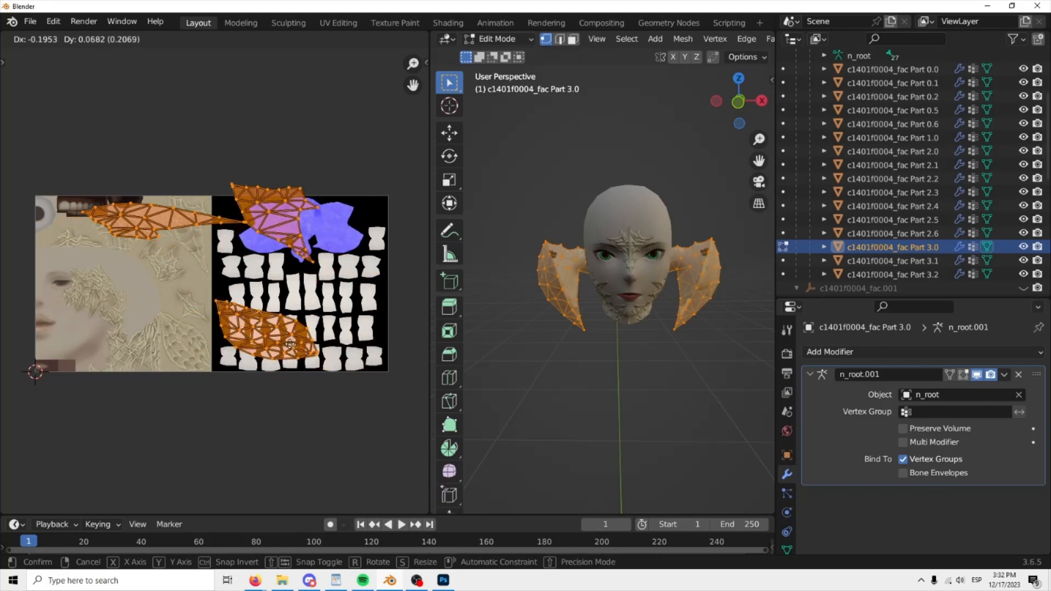
pyautogui.rightClick(311, 355)
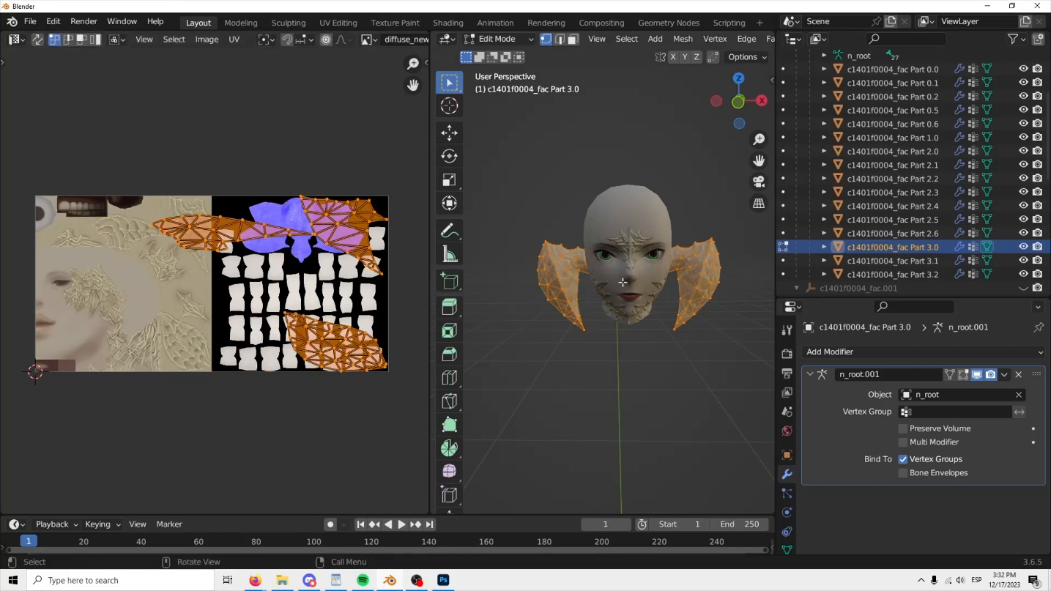
pyautogui.press('Tab')
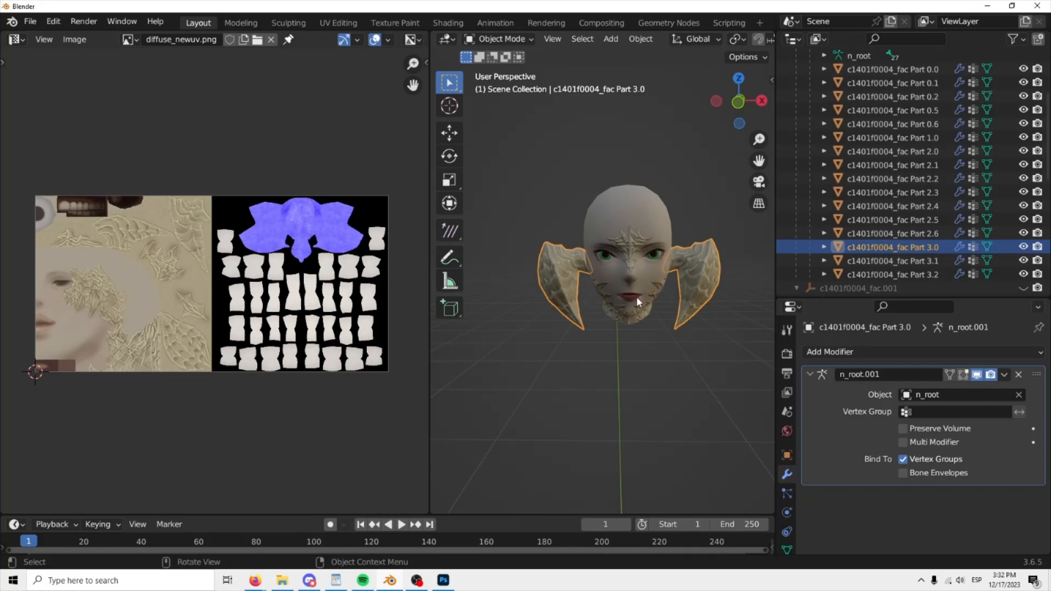
pyautogui.moveTo(597, 307)
pyautogui.mouseDown(button='middle')
pyautogui.moveTo(583, 318)
pyautogui.moveTo(594, 311)
pyautogui.mouseUp(button='middle')
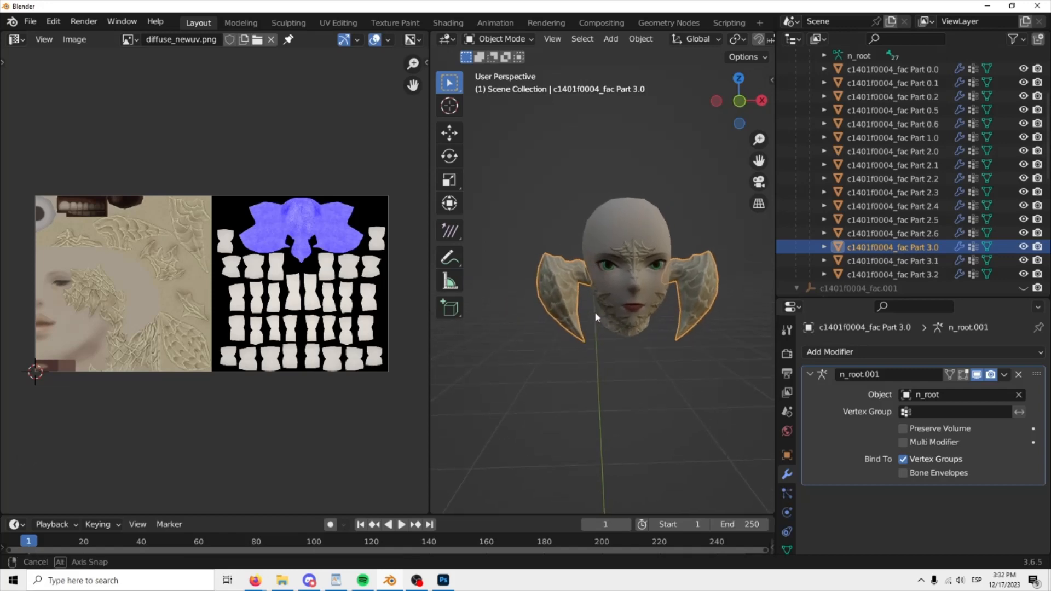
# Step: Split the image area horizontally and turn its lower half into a Shader Editor
pyautogui.rightClick(238, 515)
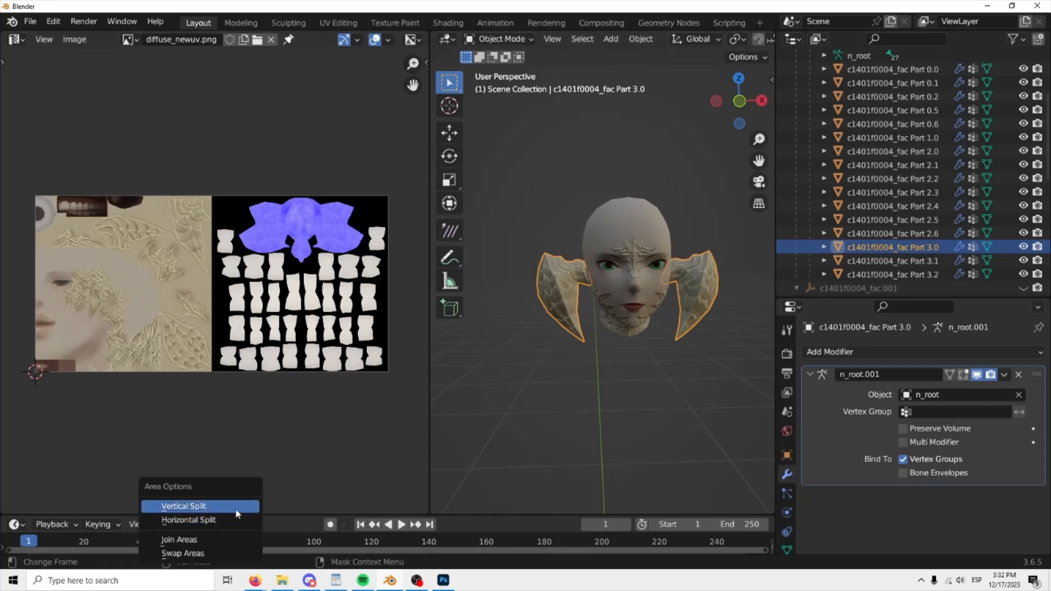
pyautogui.click(233, 519)
pyautogui.click(225, 294)
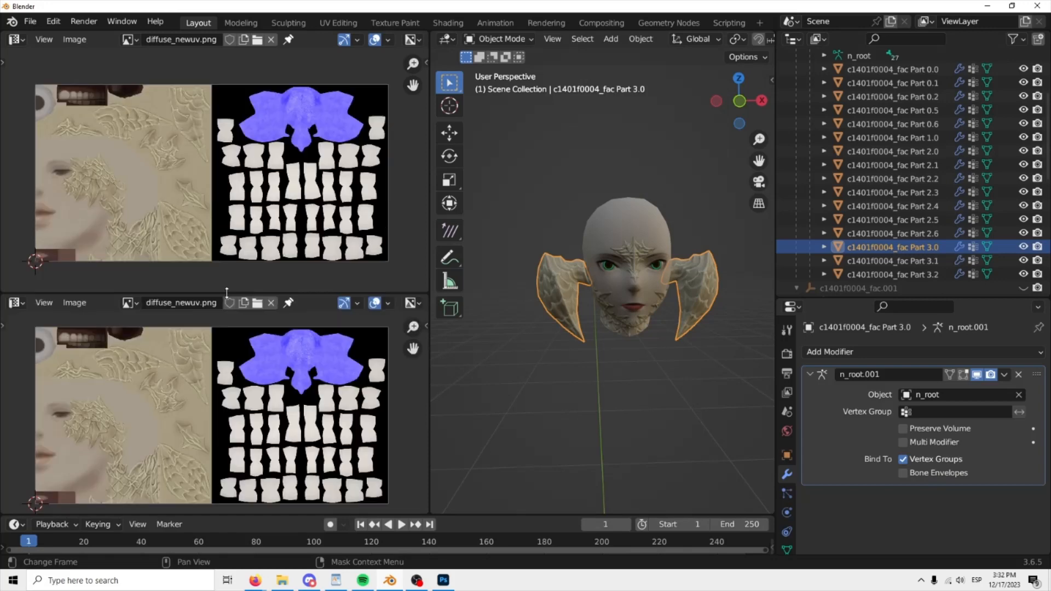
pyautogui.click(15, 303)
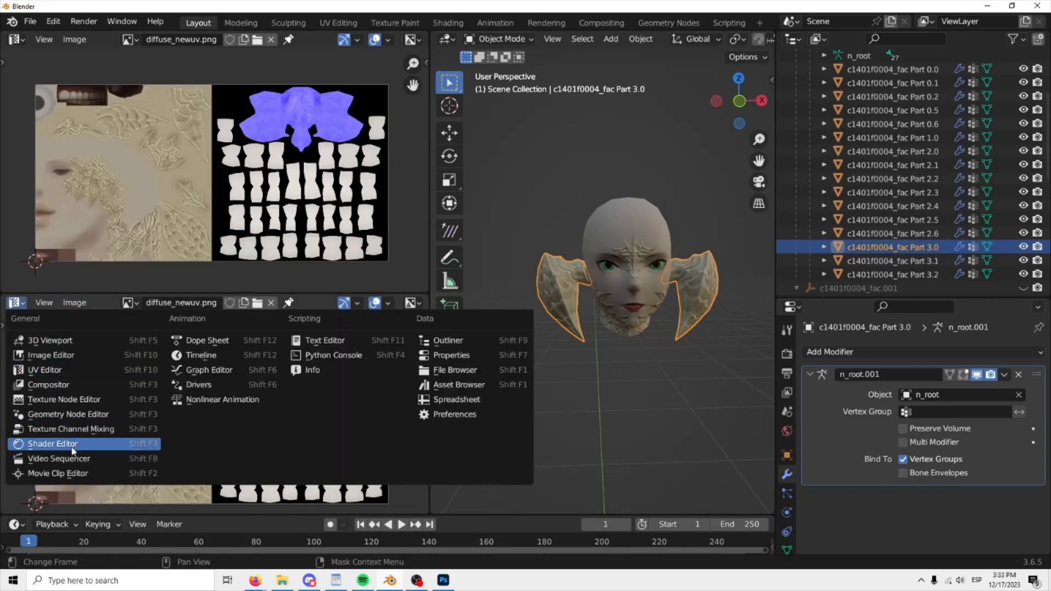
pyautogui.click(53, 444)
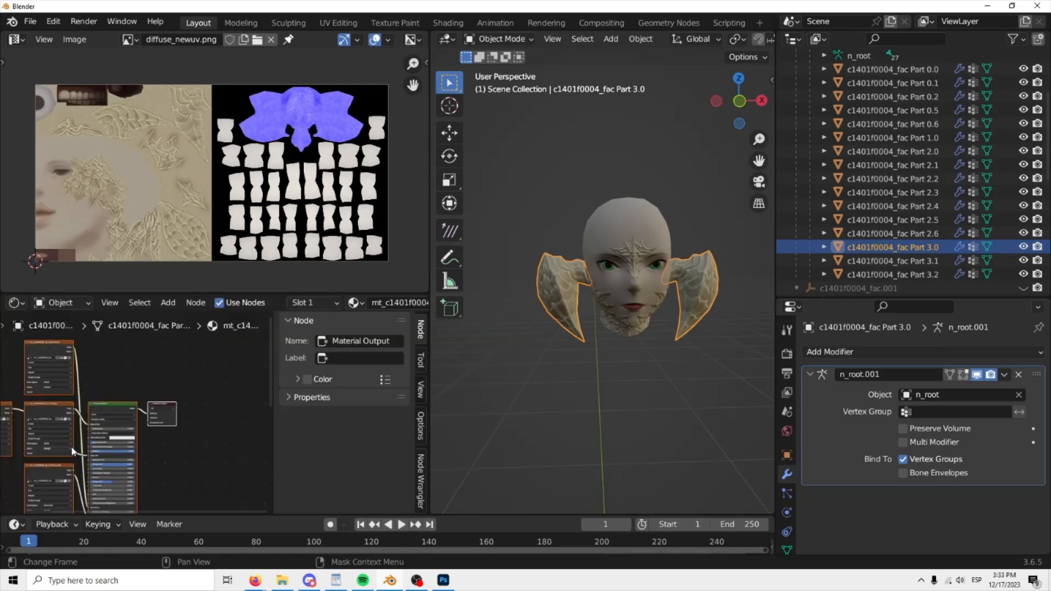
# Step: Disconnect the Normal, Alpha, Emission and Specular inputs of the horn material's Principled BSDF, keeping only the diffuse link to Base Color
pyautogui.moveTo(6, 425); pyautogui.dragTo(9, 422, button='middle')
pyautogui.scroll(-1, 132, 425)
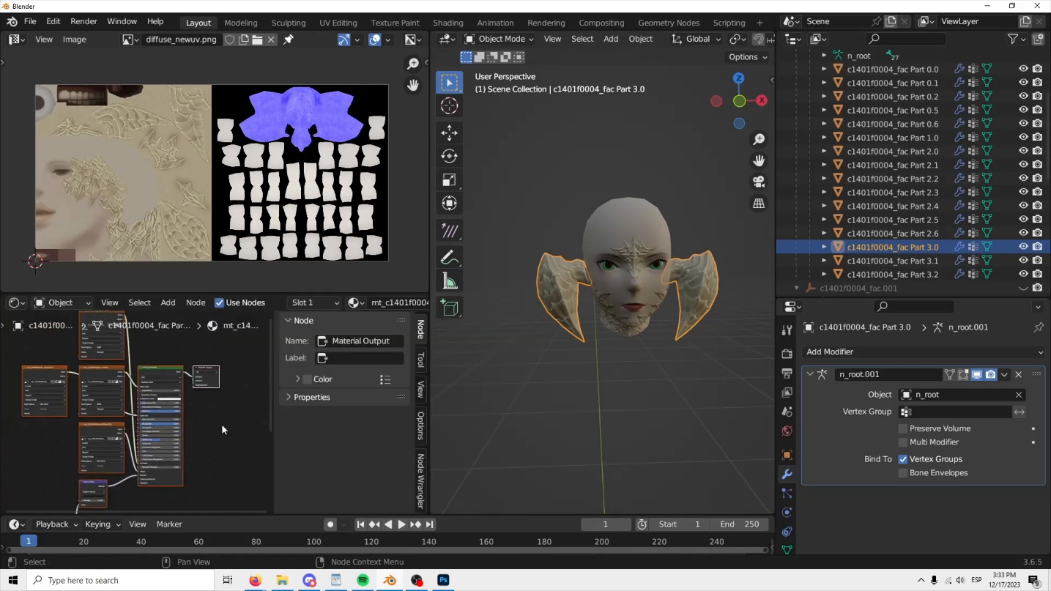
pyautogui.moveTo(225, 422); pyautogui.dragTo(244, 420, button='middle')
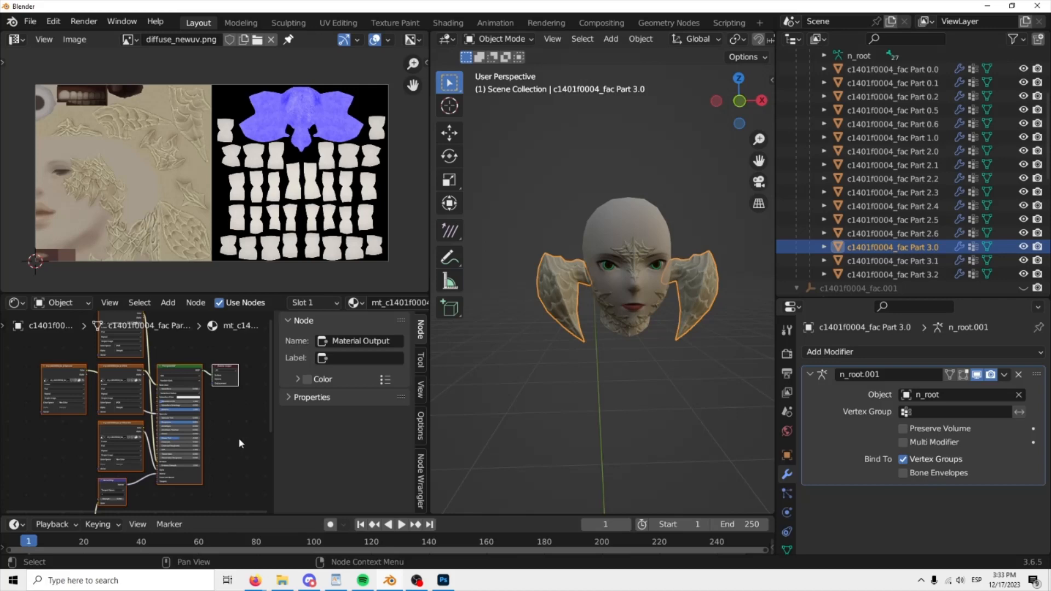
pyautogui.moveTo(238, 438); pyautogui.dragTo(234, 417, button='middle')
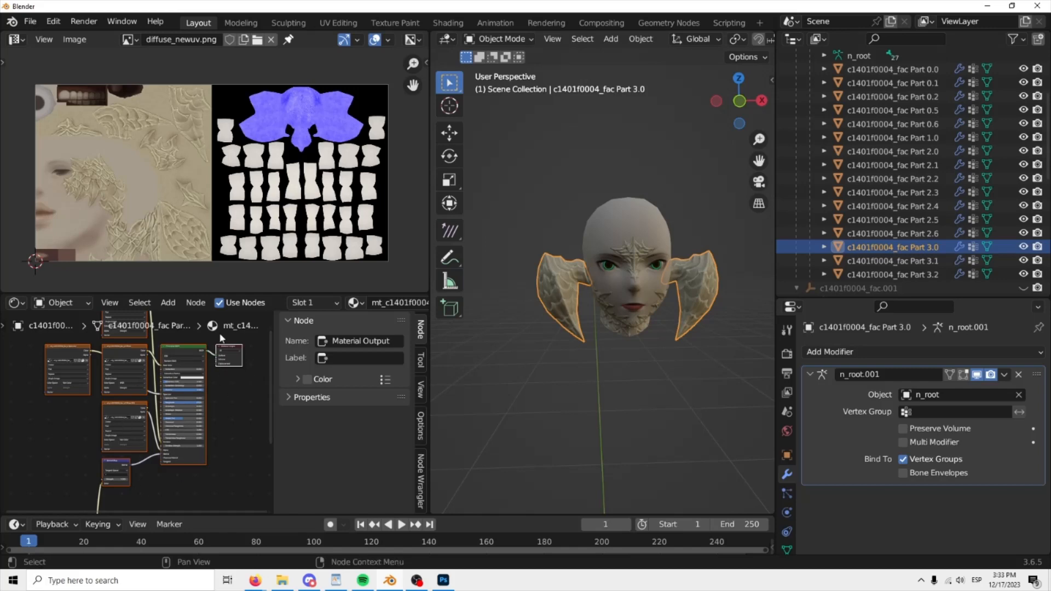
pyautogui.scroll(2, 236, 441)
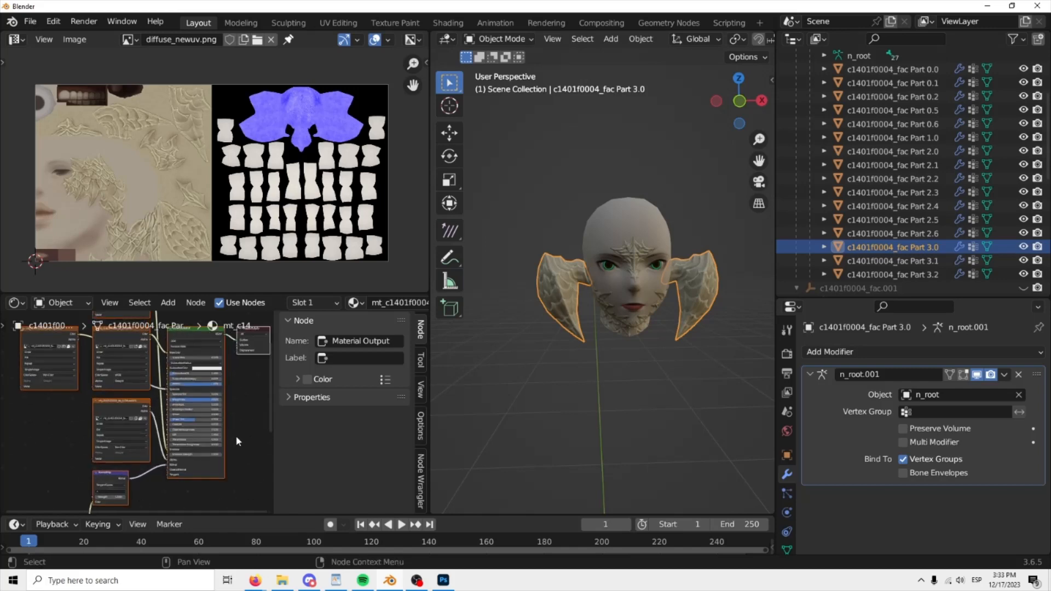
pyautogui.moveTo(244, 420); pyautogui.dragTo(232, 358, button='middle')
pyautogui.scroll(4, 164, 462)
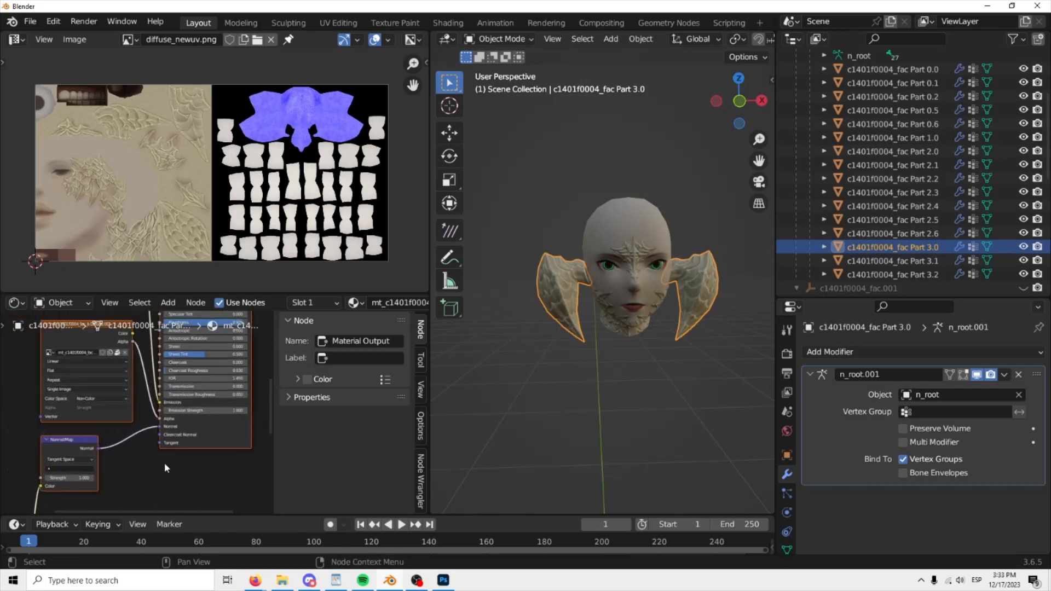
pyautogui.moveTo(134, 449); pyautogui.dragTo(112, 515, button='middle')
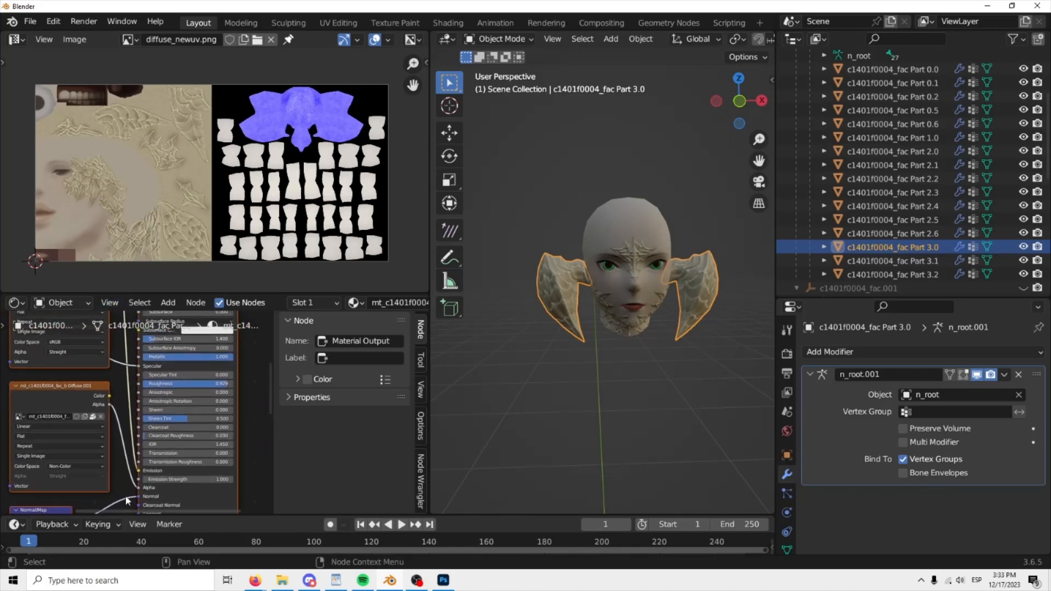
pyautogui.moveTo(114, 471); pyautogui.dragTo(122, 417, button='middle')
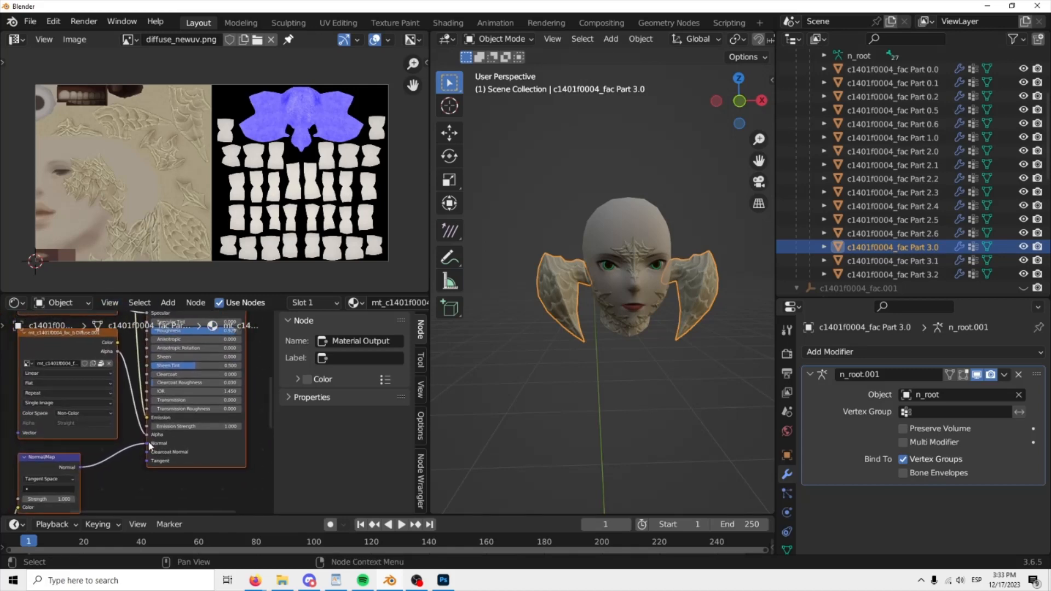
pyautogui.moveTo(149, 446); pyautogui.dragTo(131, 432)
pyautogui.moveTo(147, 427); pyautogui.dragTo(152, 476, button='middle')
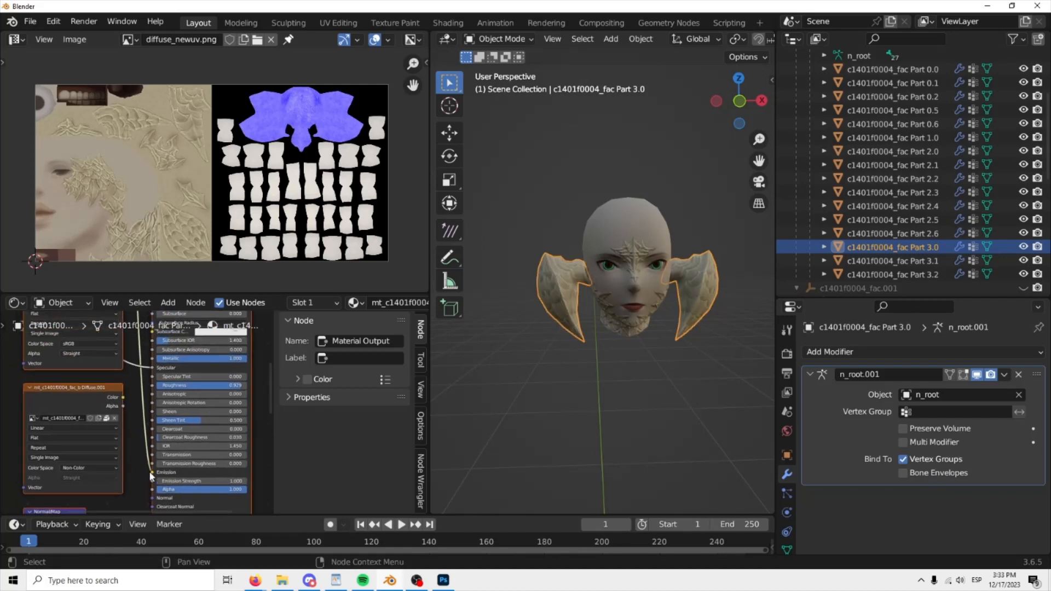
pyautogui.moveTo(151, 473); pyautogui.dragTo(136, 409)
pyautogui.moveTo(137, 409); pyautogui.dragTo(124, 482, button='middle')
pyautogui.moveTo(141, 444); pyautogui.dragTo(122, 435)
pyautogui.moveTo(130, 408); pyautogui.dragTo(194, 448, button='middle')
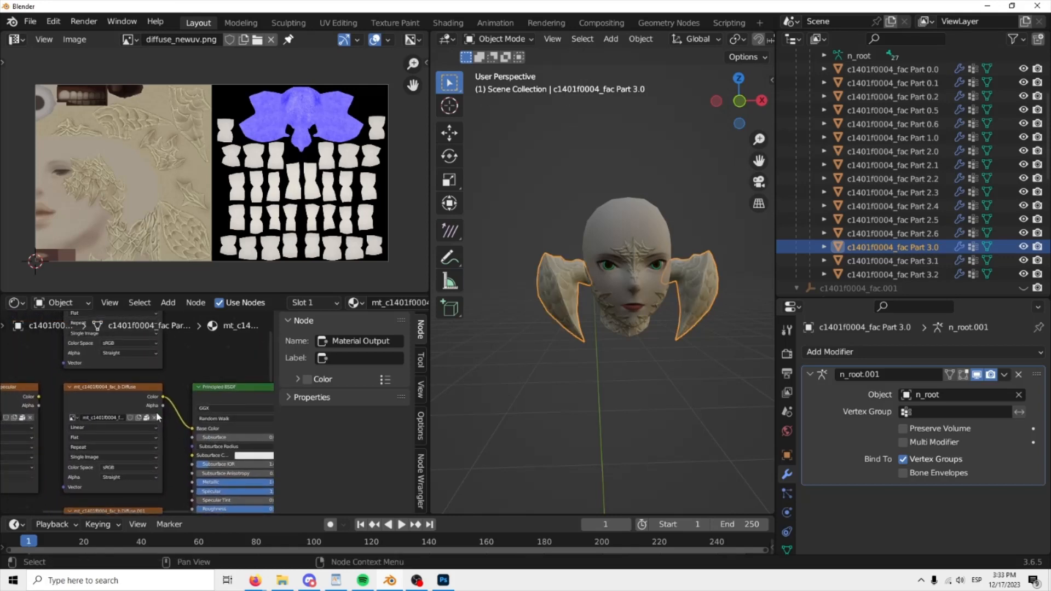
# Step: Replace the image in the horn material's Base Color texture node with diffuse_newuv.png
pyautogui.scroll(1, 127, 405)
pyautogui.moveTo(124, 399); pyautogui.dragTo(153, 372, button='middle')
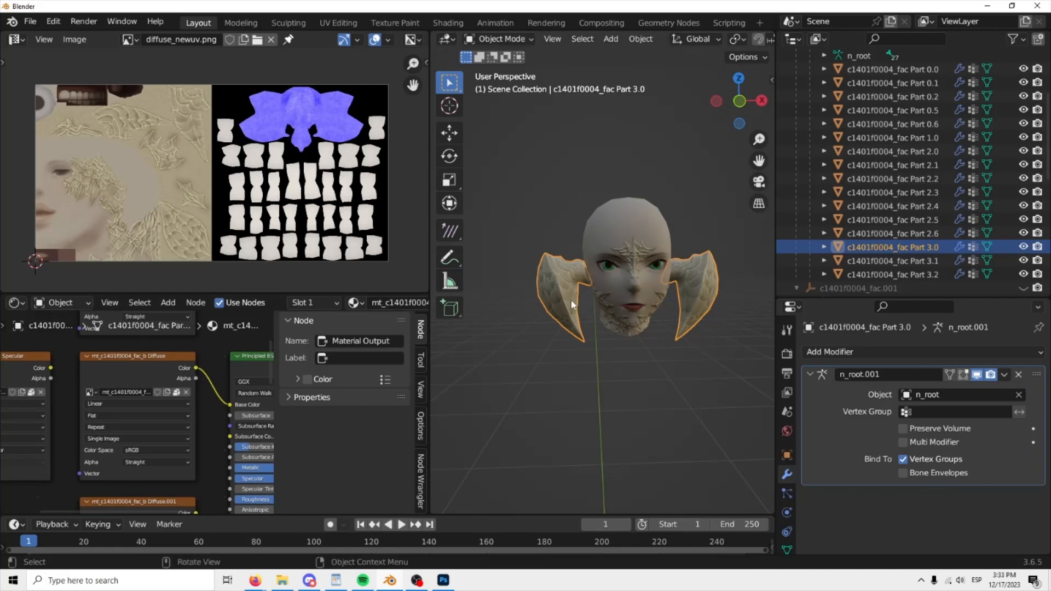
pyautogui.click(91, 393)
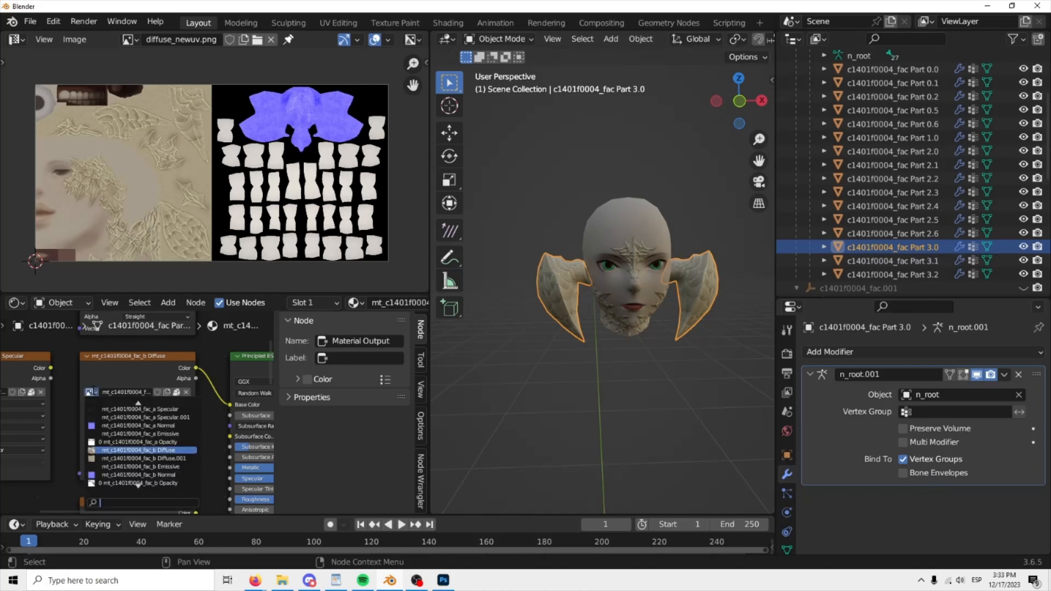
pyautogui.scroll(15, 138, 485)
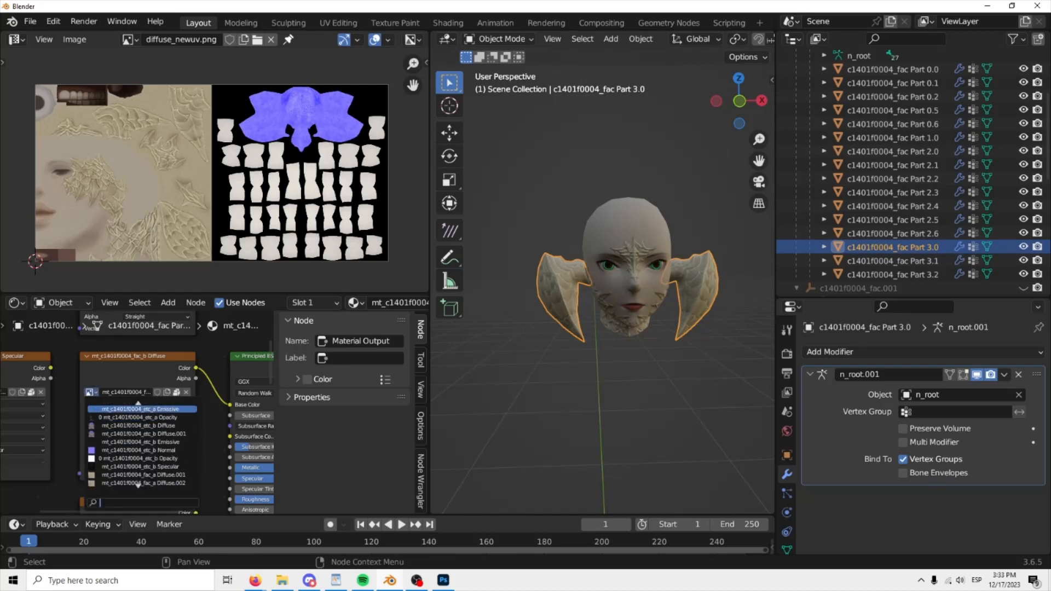
pyautogui.scroll(10, 138, 485)
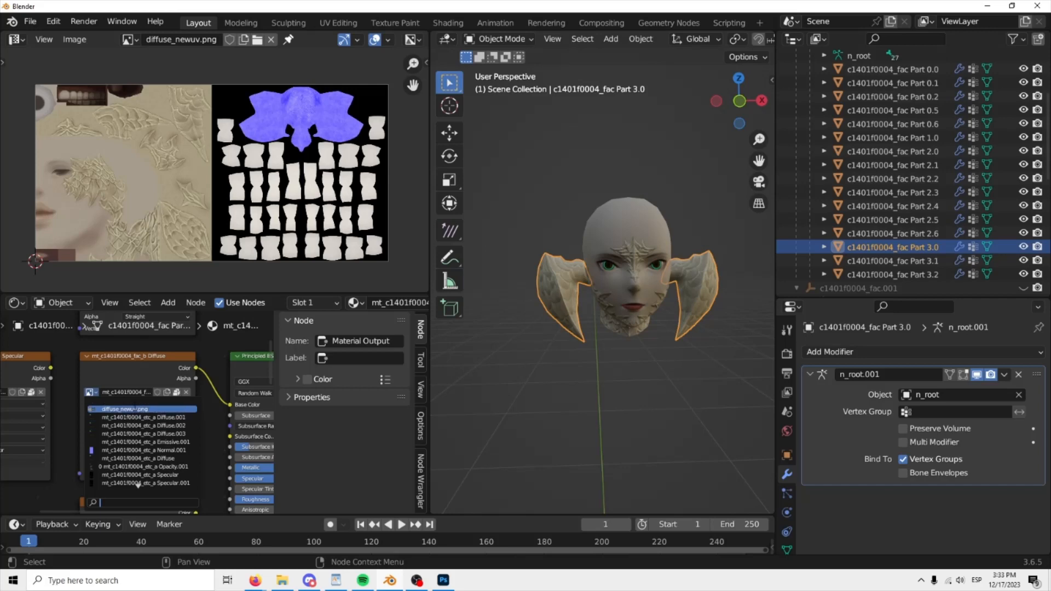
pyautogui.click(133, 409)
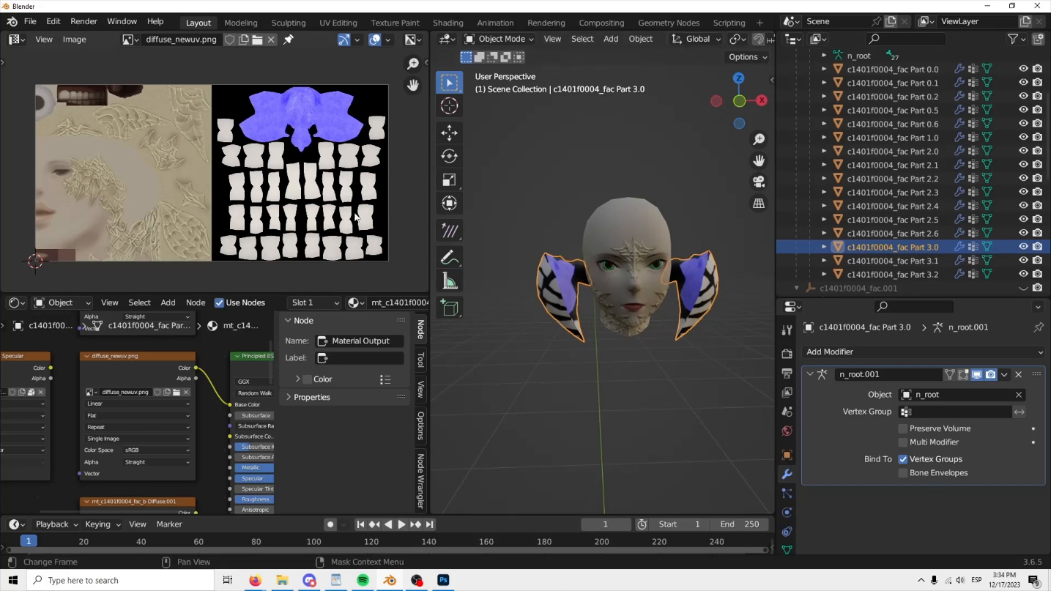
# Step: Scale all of the Part 3.0 horns' UVs to about 0.7 along X and move them along X onto the face half of diffuse_newuv.png
pyautogui.press('Tab')
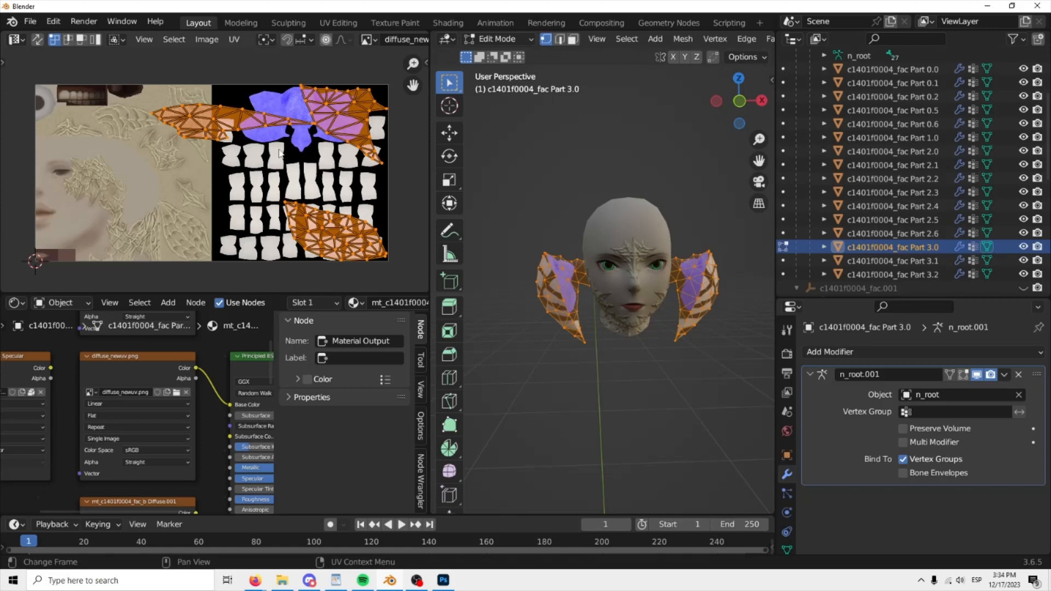
pyautogui.press('Tab')
pyautogui.press('Tab')
pyautogui.press('a')
pyautogui.press('s')
pyautogui.press('x')
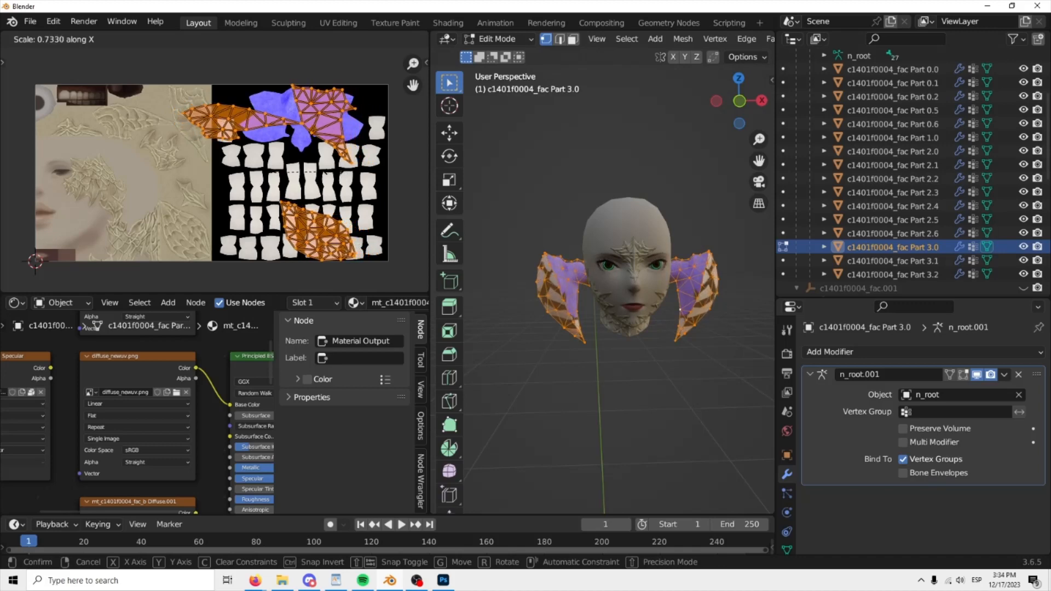
pyautogui.click(333, 176)
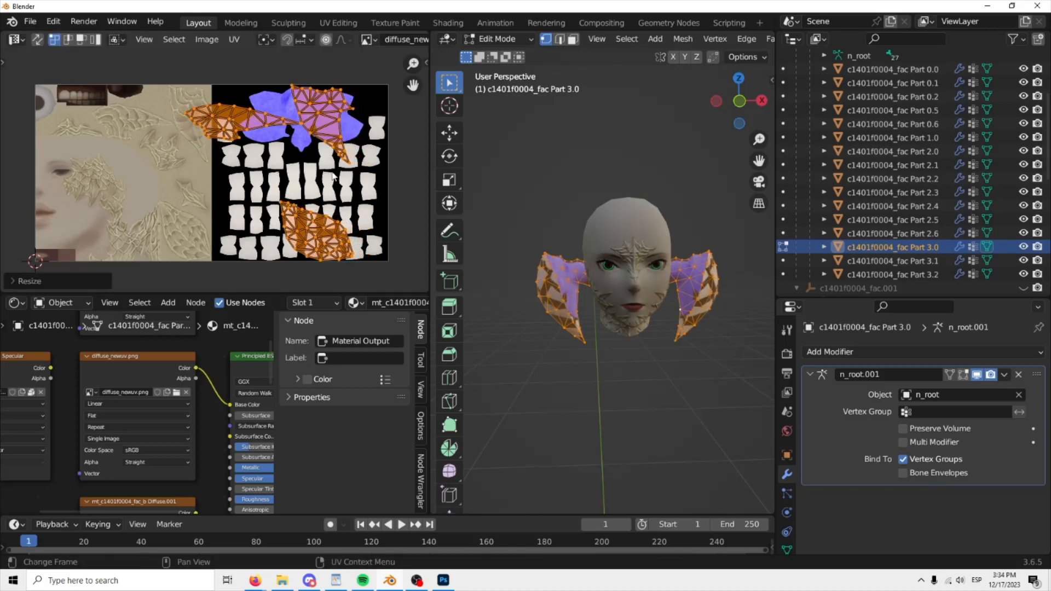
pyautogui.press('g')
pyautogui.press('x')
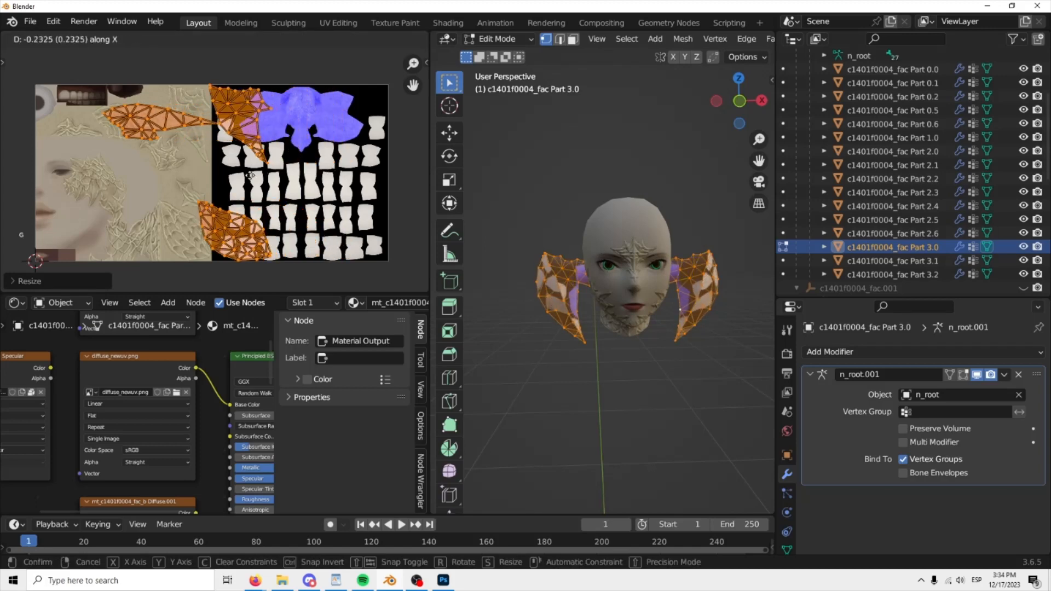
pyautogui.click(203, 179)
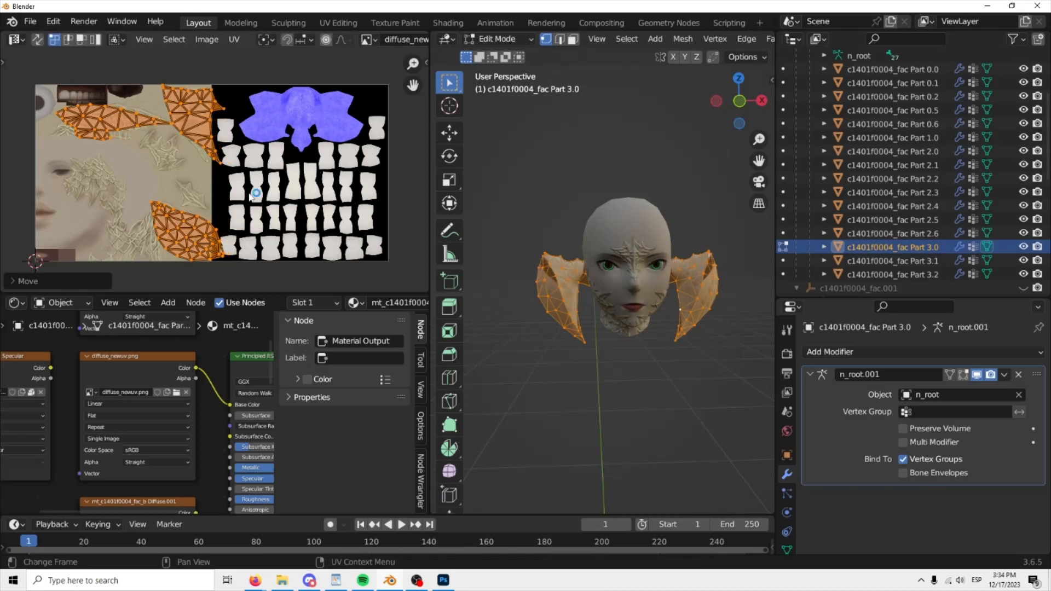
# Step: Narrow and shift the horn UVs along X until they align with the face half's horn texture, and return to Object Mode
pyautogui.press('s')
pyautogui.press('x')
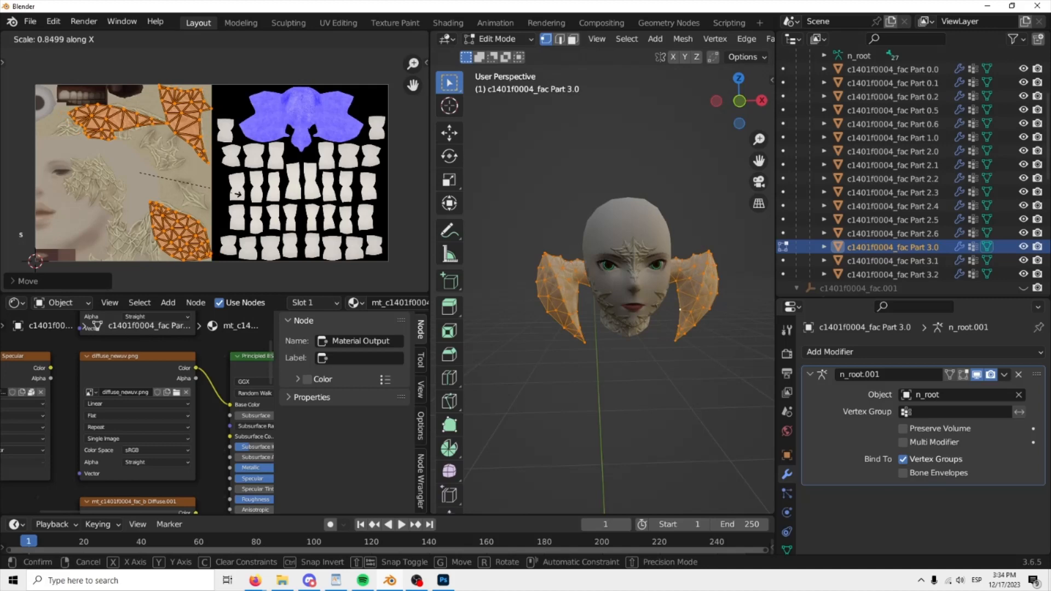
pyautogui.click(229, 194)
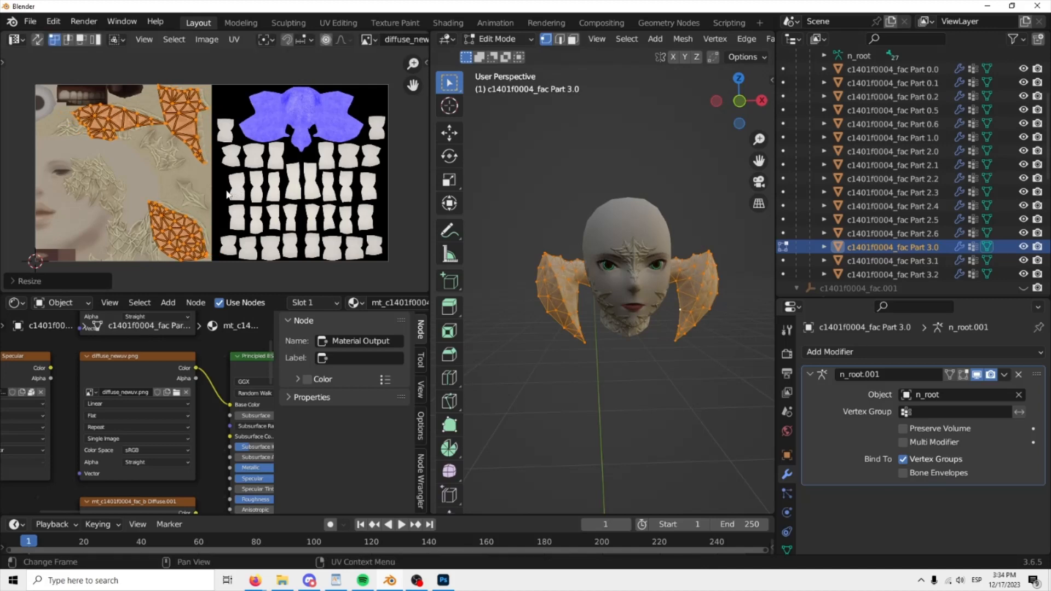
pyautogui.press('g')
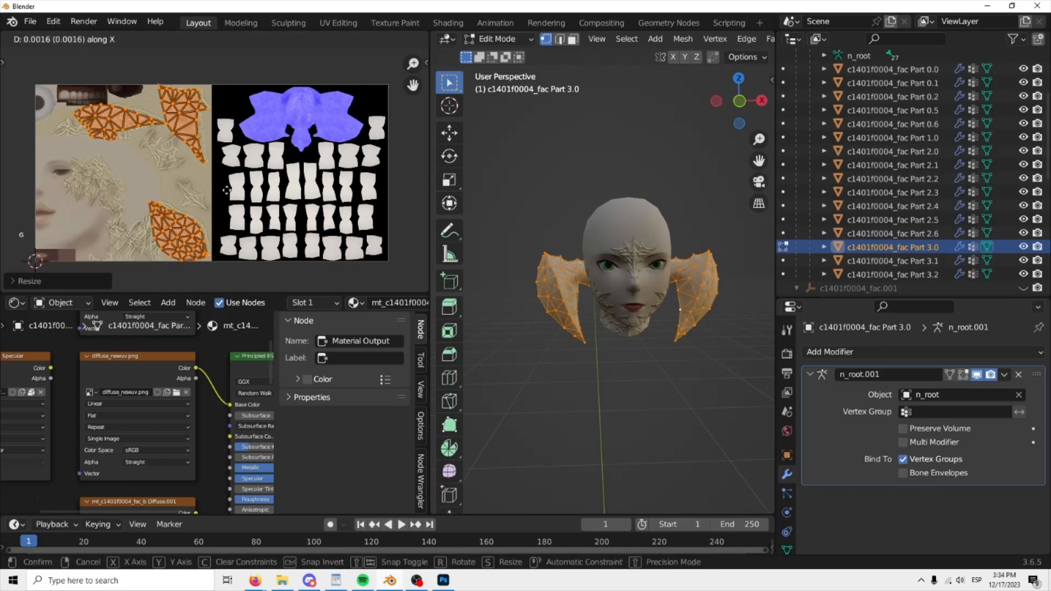
pyautogui.click(239, 195)
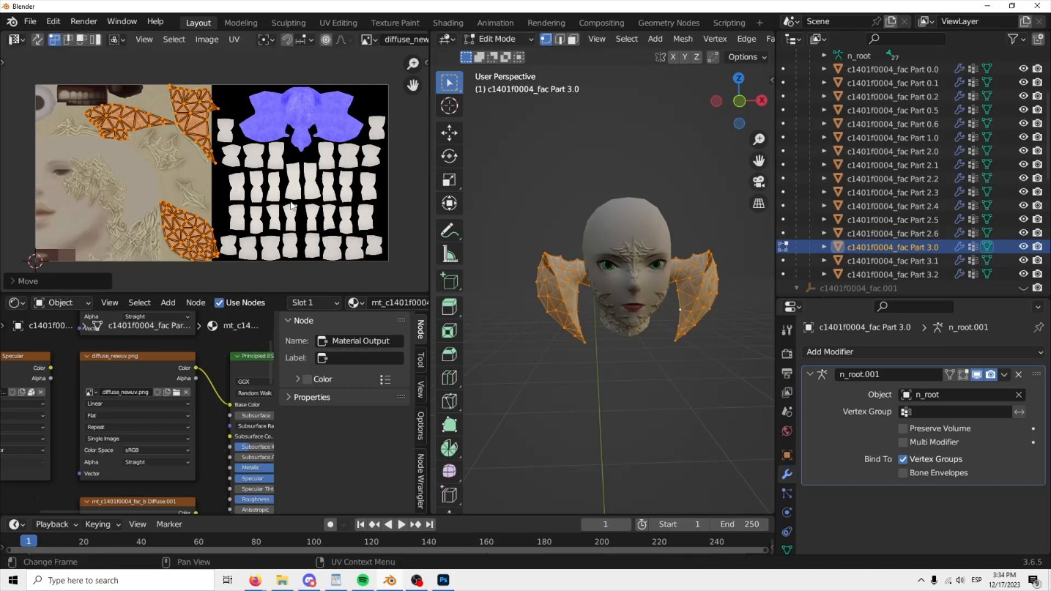
pyautogui.press('s')
pyautogui.press('x')
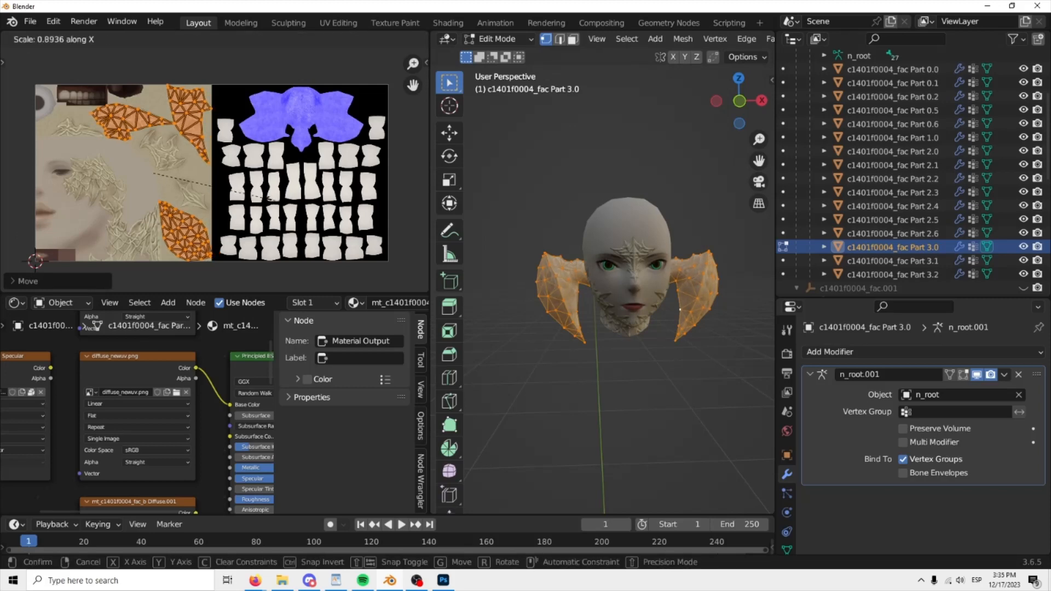
pyautogui.click(276, 202)
pyautogui.press('Tab')
pyautogui.click(659, 375)
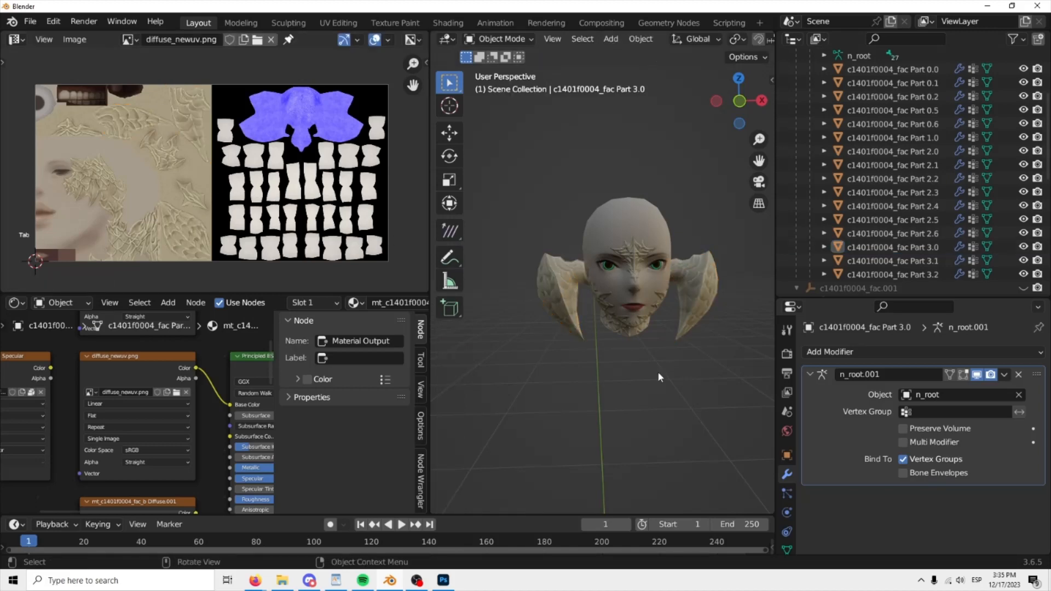
pyautogui.press('Tab')
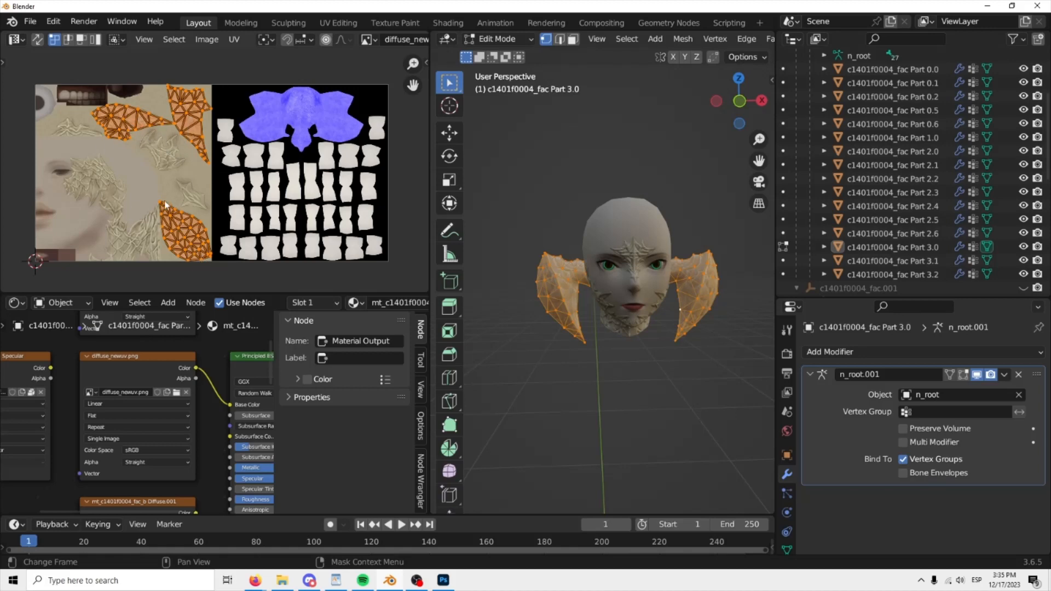
pyautogui.press('Tab')
pyautogui.press('Tab')
pyautogui.press('Tab')
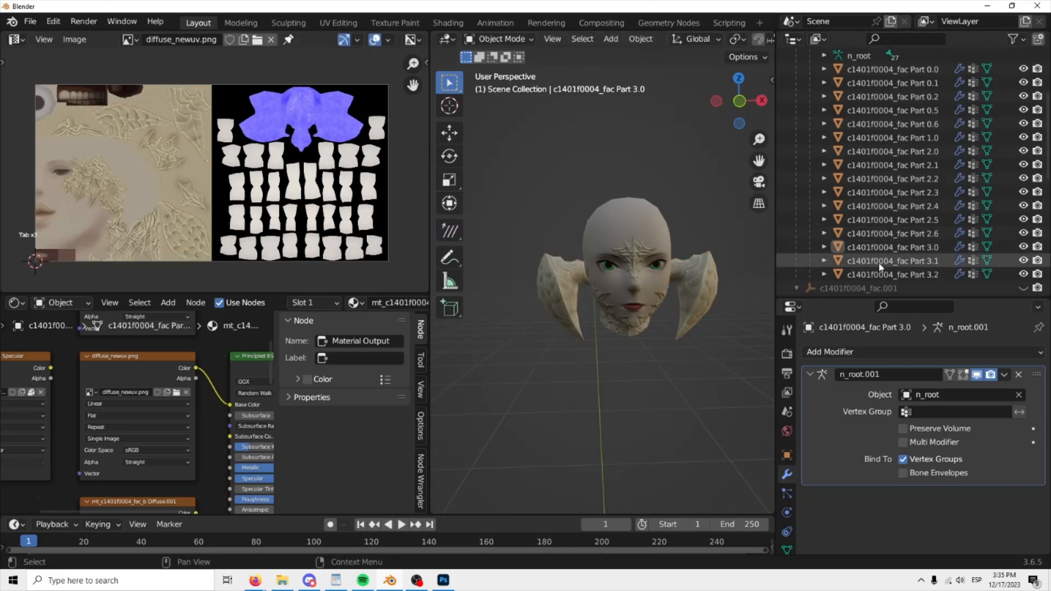
# Step: Check which mouth pieces Parts 3.1 and 3.2 are, and leave the Part 3.2 teeth selected
pyautogui.click(928, 261)
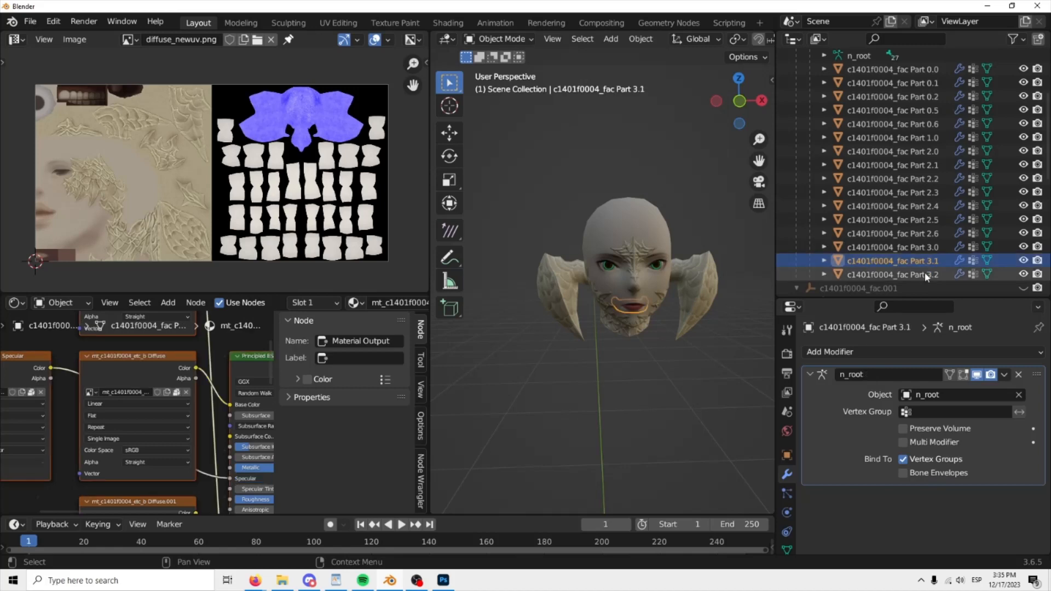
pyautogui.click(925, 272)
pyautogui.click(920, 262)
pyautogui.click(922, 275)
pyautogui.click(922, 264)
pyautogui.click(921, 276)
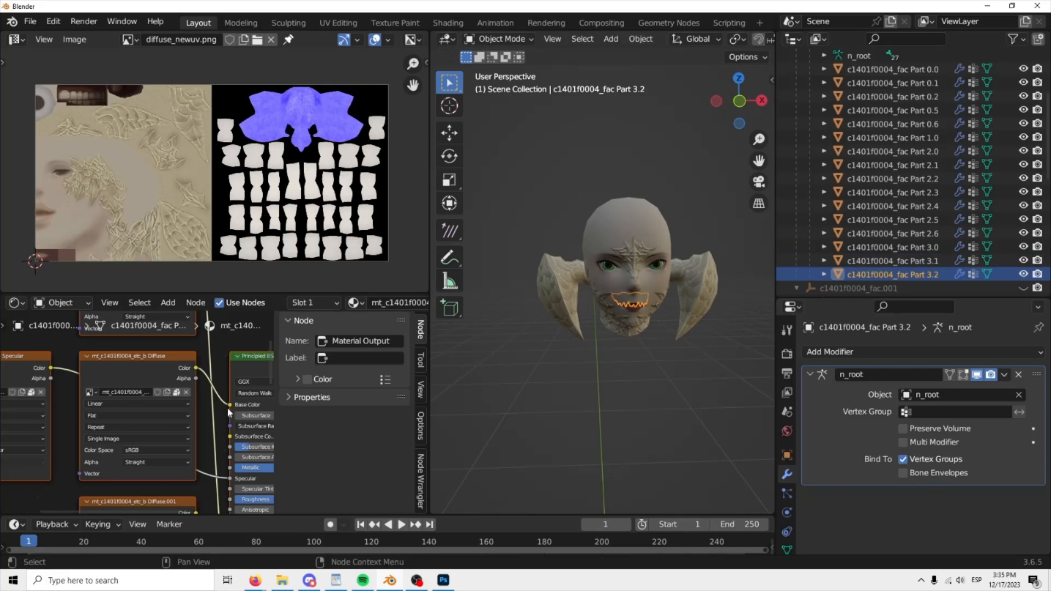
# Step: Disconnect the Normal, Alpha, Emission and Specular inputs of the teeth material's Principled BSDF, keeping the diffuse link to Base Color
pyautogui.scroll(-2, 227, 408)
pyautogui.keyDown('shift'); pyautogui.moveTo(227, 405); pyautogui.dragTo(188, 372, button='middle'); pyautogui.keyUp('shift')
pyautogui.scroll(-3, 189, 372)
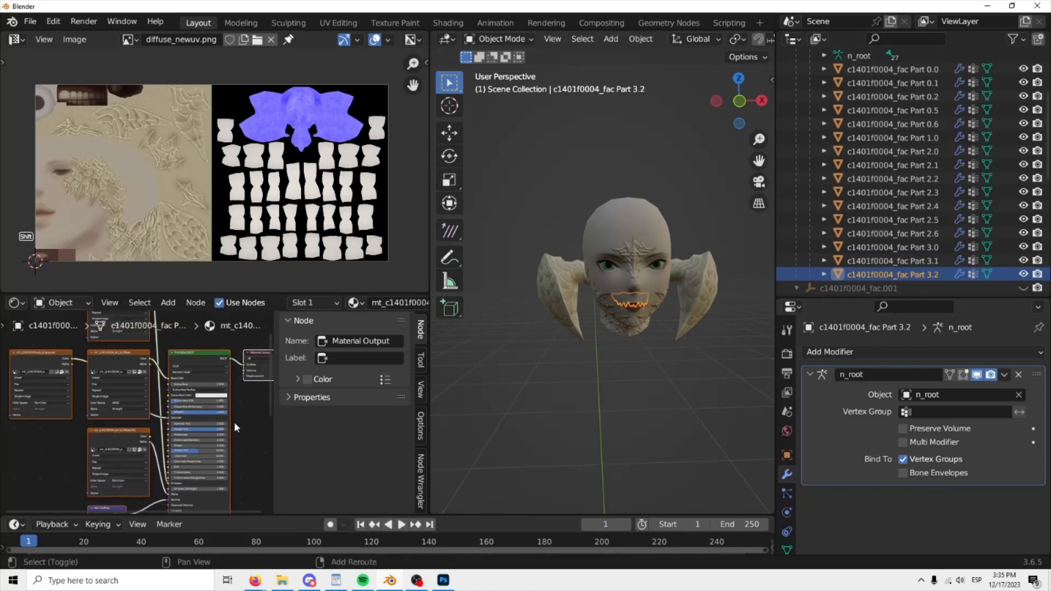
pyautogui.keyDown('shift'); pyautogui.moveTo(227, 426); pyautogui.dragTo(219, 372, button='middle'); pyautogui.keyUp('shift')
pyautogui.scroll(4, 159, 461)
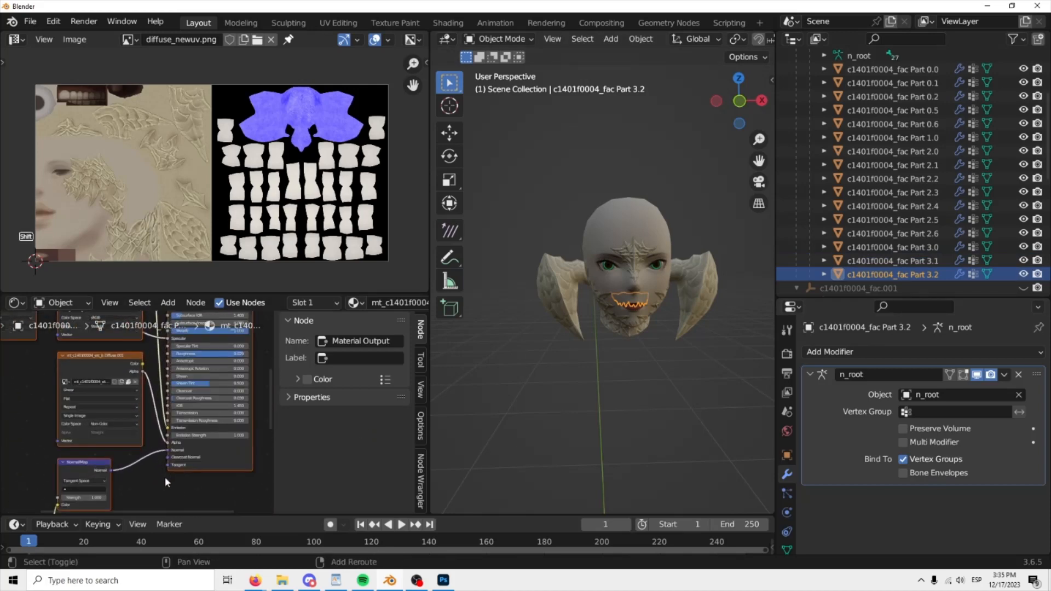
pyautogui.keyDown('shift'); pyautogui.moveTo(164, 476); pyautogui.dragTo(171, 455, button='middle'); pyautogui.keyUp('shift')
pyautogui.scroll(1, 171, 458)
pyautogui.moveTo(182, 429); pyautogui.dragTo(173, 422)
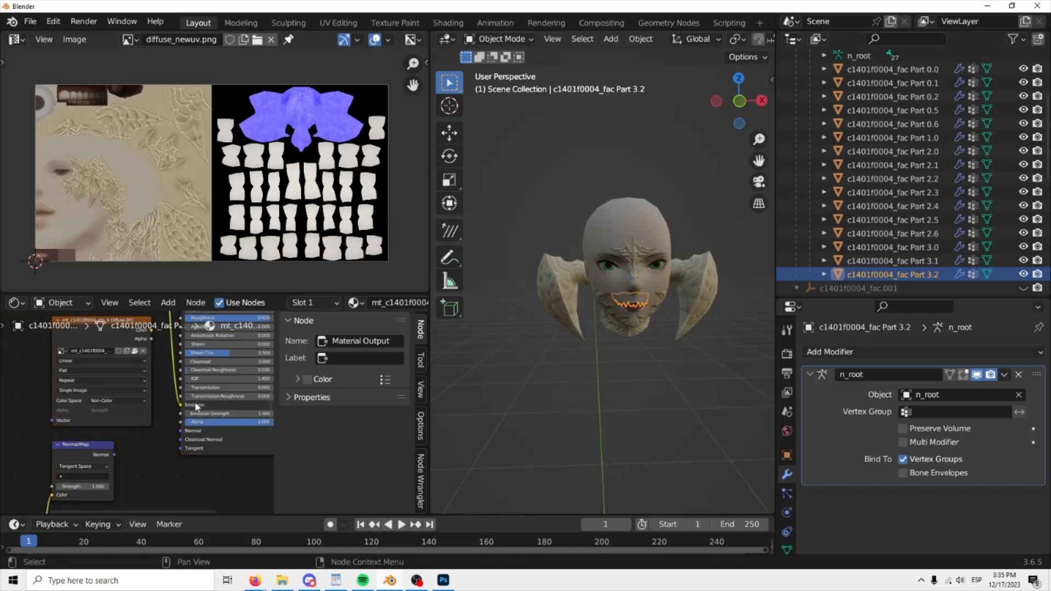
pyautogui.click(184, 409)
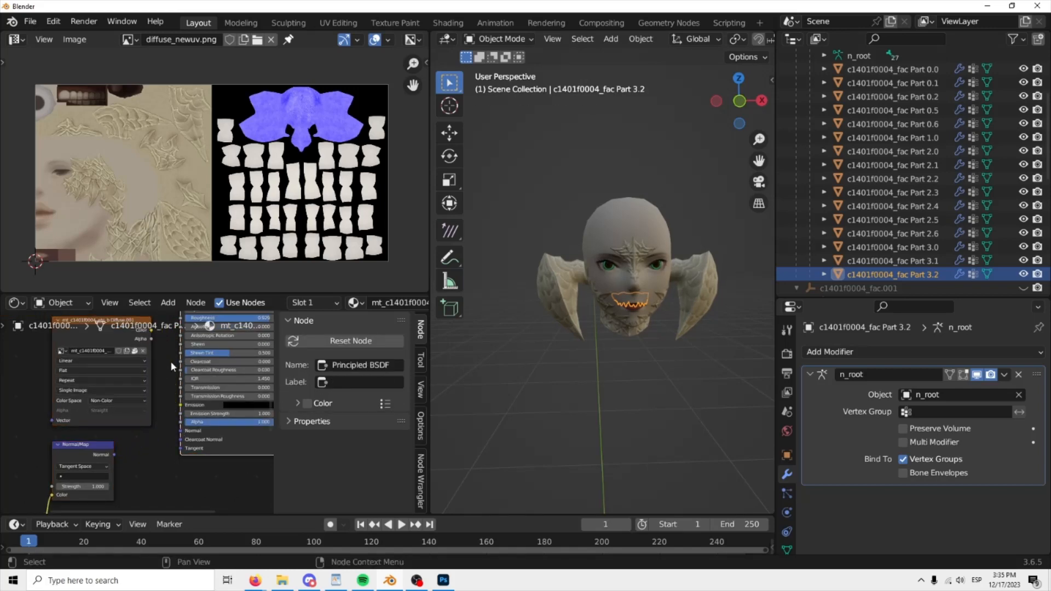
pyautogui.moveTo(169, 361); pyautogui.dragTo(184, 472, button='middle')
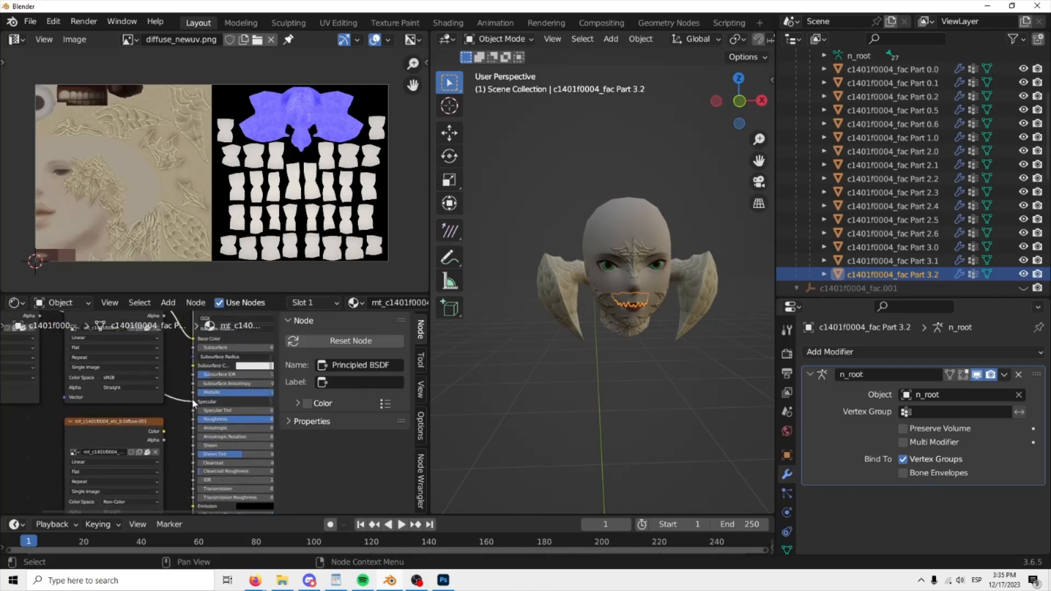
pyautogui.moveTo(176, 360); pyautogui.dragTo(170, 441, button='middle')
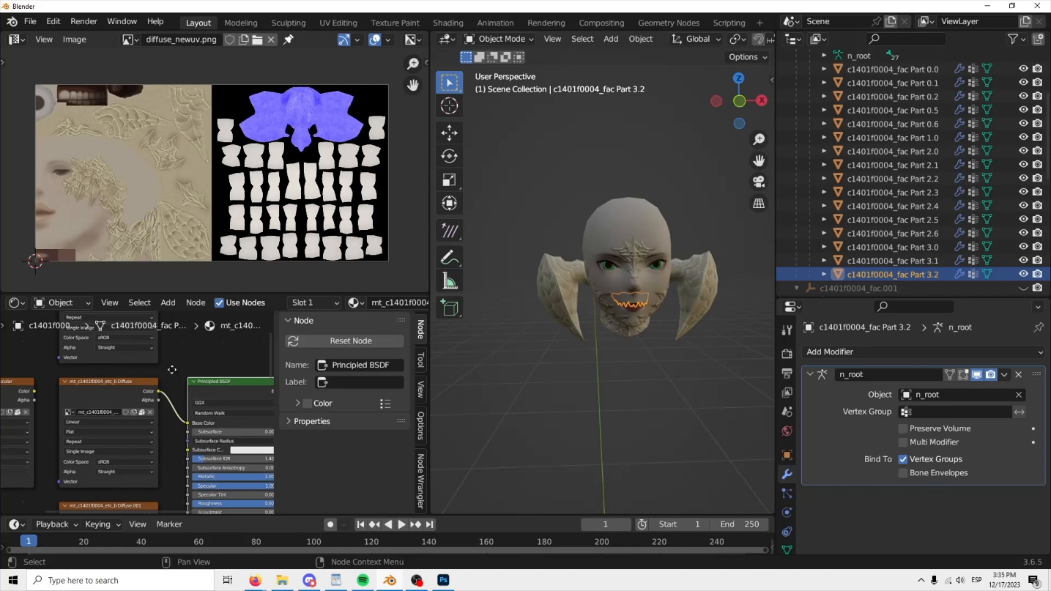
# Step: Replace the image in the teeth material's Base Color texture node with diffuse_newuv.png
pyautogui.moveTo(172, 370); pyautogui.dragTo(198, 368, button='middle')
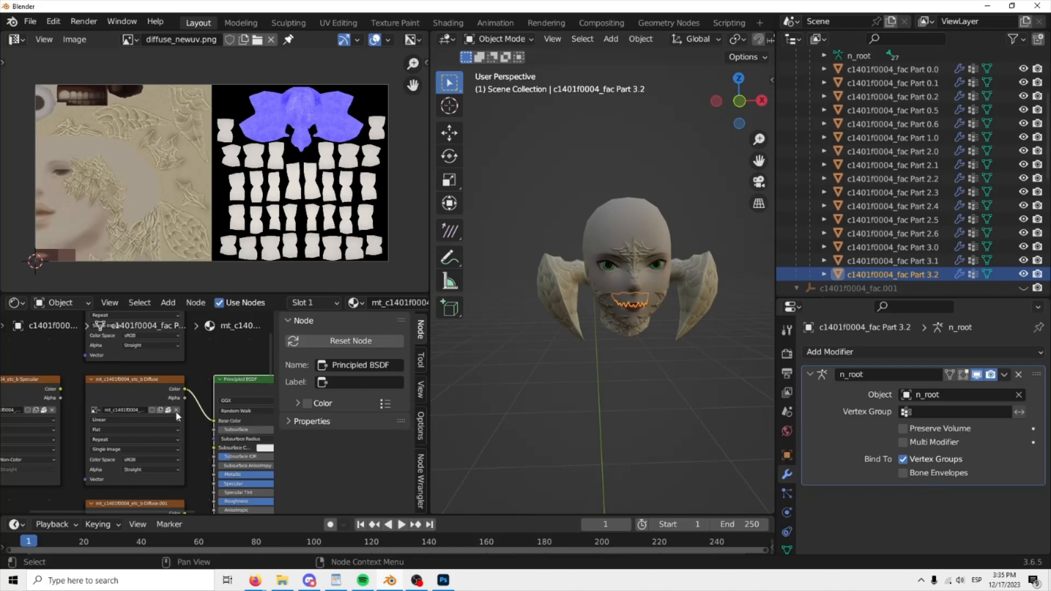
pyautogui.click(177, 411)
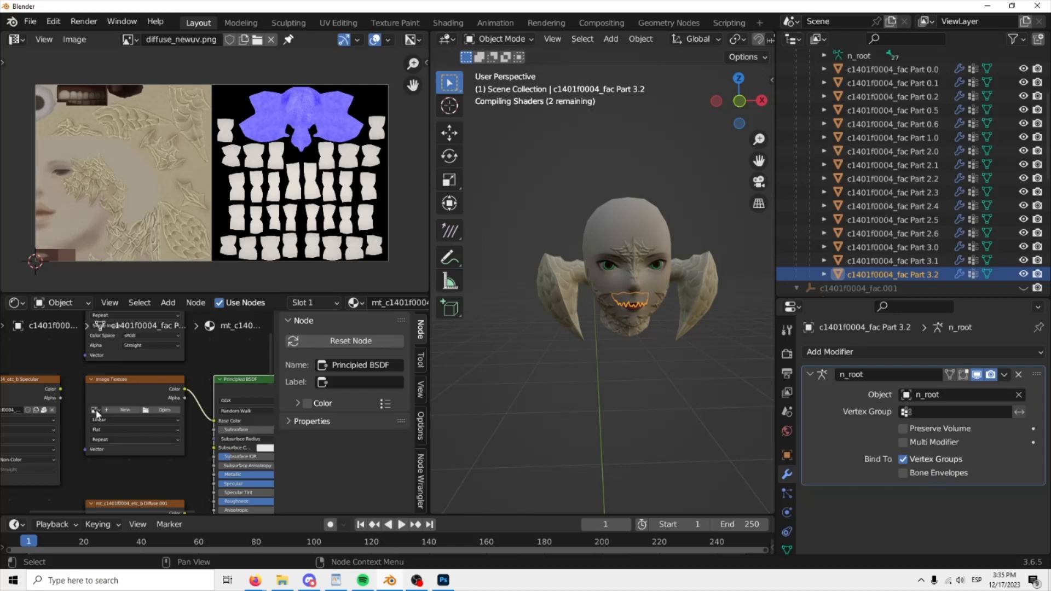
pyautogui.click(96, 409)
pyautogui.click(117, 429)
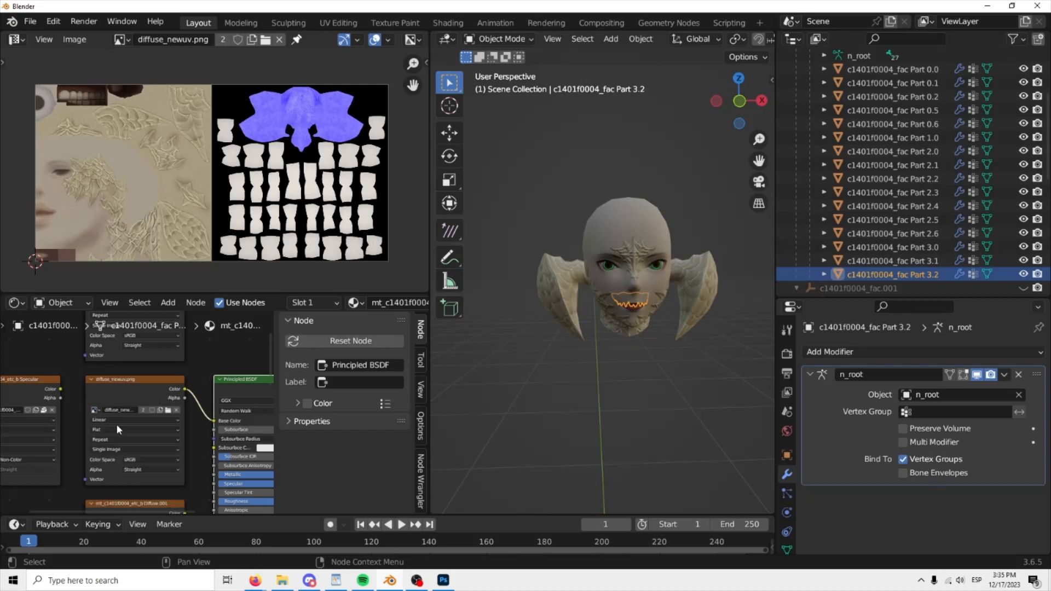
# Step: Hide Parts 0.0, 0.1 and 0.2 to expose the teeth and gums in the viewport
pyautogui.scroll(5, 933, 195)
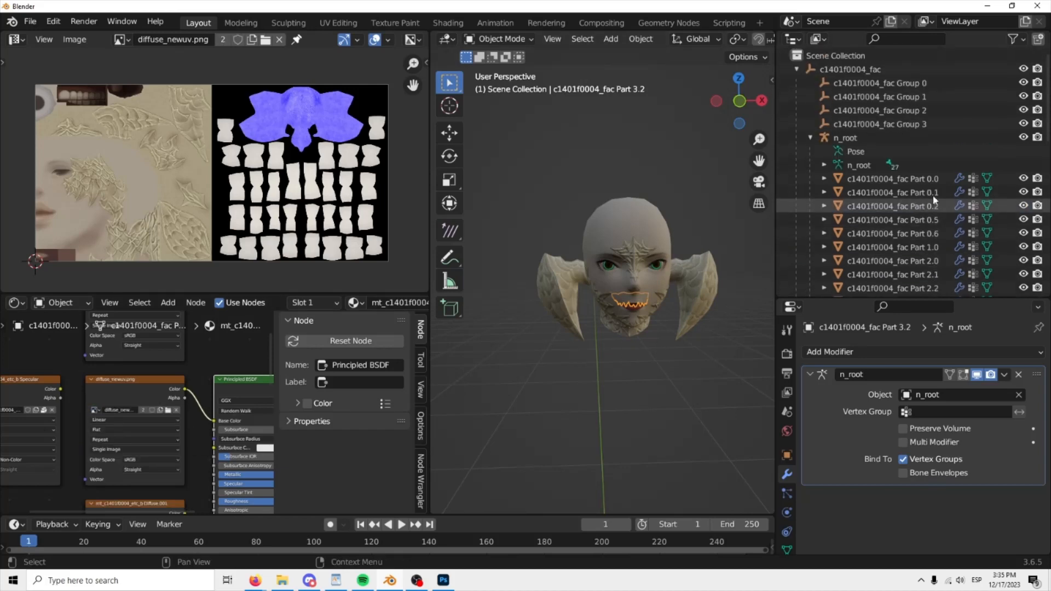
pyautogui.click(1024, 179)
pyautogui.click(1023, 192)
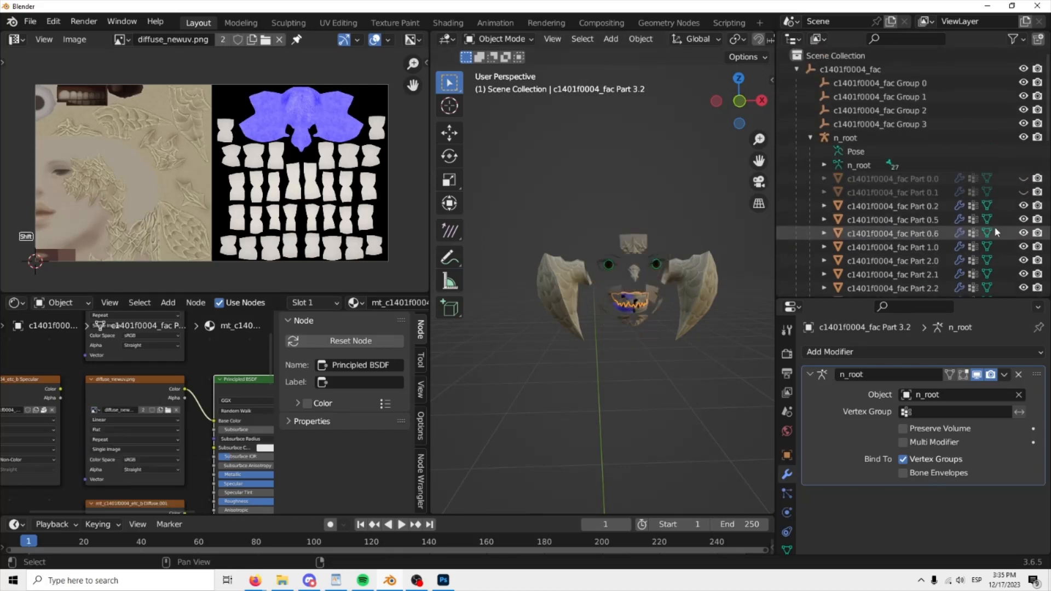
pyautogui.scroll(7, 630, 357)
pyautogui.keyDown('shift'); pyautogui.moveTo(635, 343); pyautogui.dragTo(536, 290, button='middle'); pyautogui.keyUp('shift')
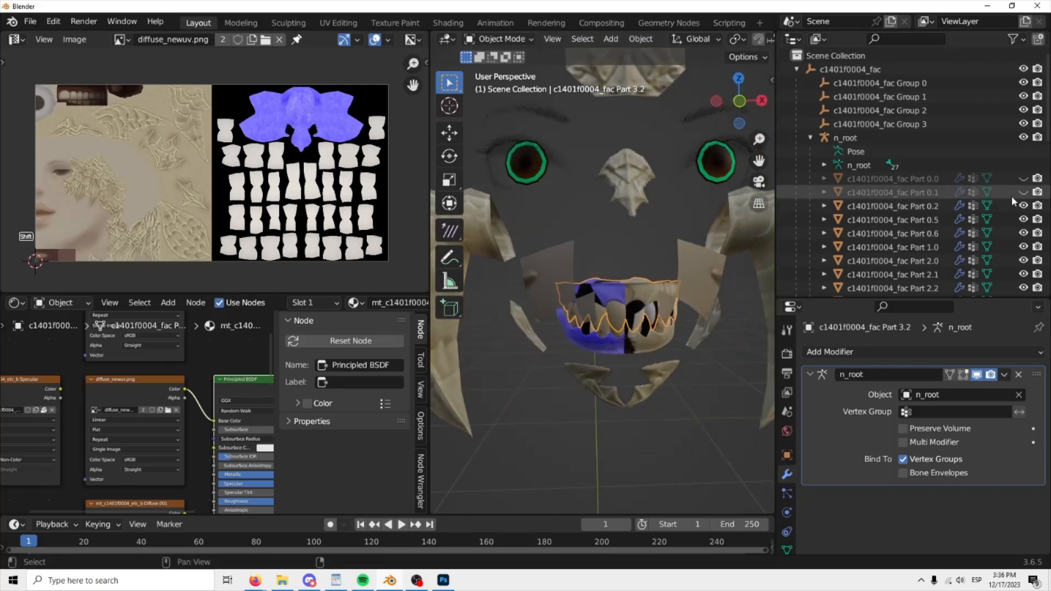
pyautogui.click(1023, 206)
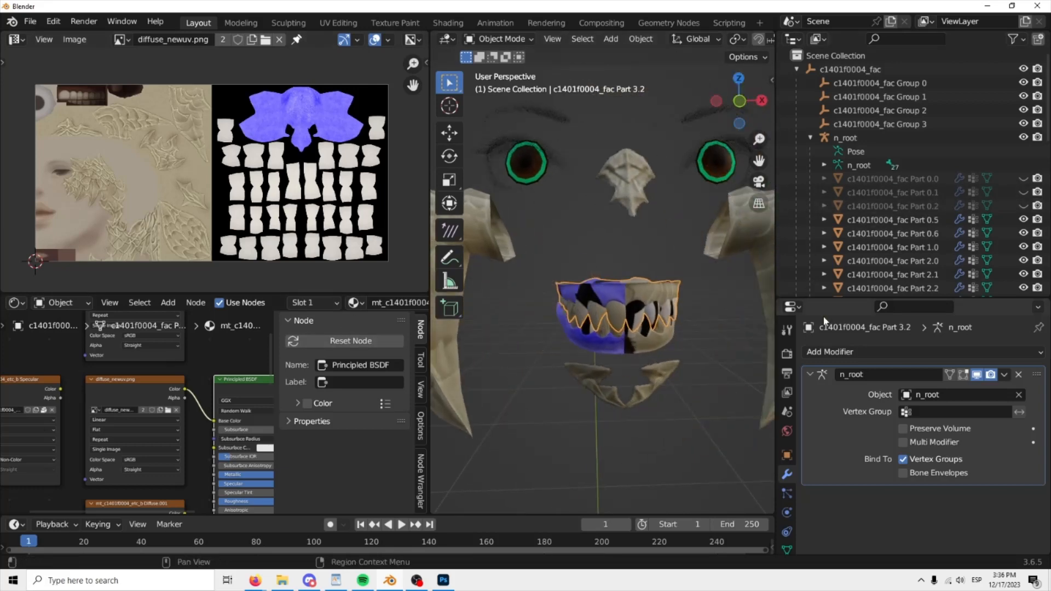
# Step: Open Parts 3.1 and 3.2 together in Edit Mode and scale all their UVs to about 0.5 along X
pyautogui.scroll(-5, 929, 260)
pyautogui.scroll(-5, 929, 260)
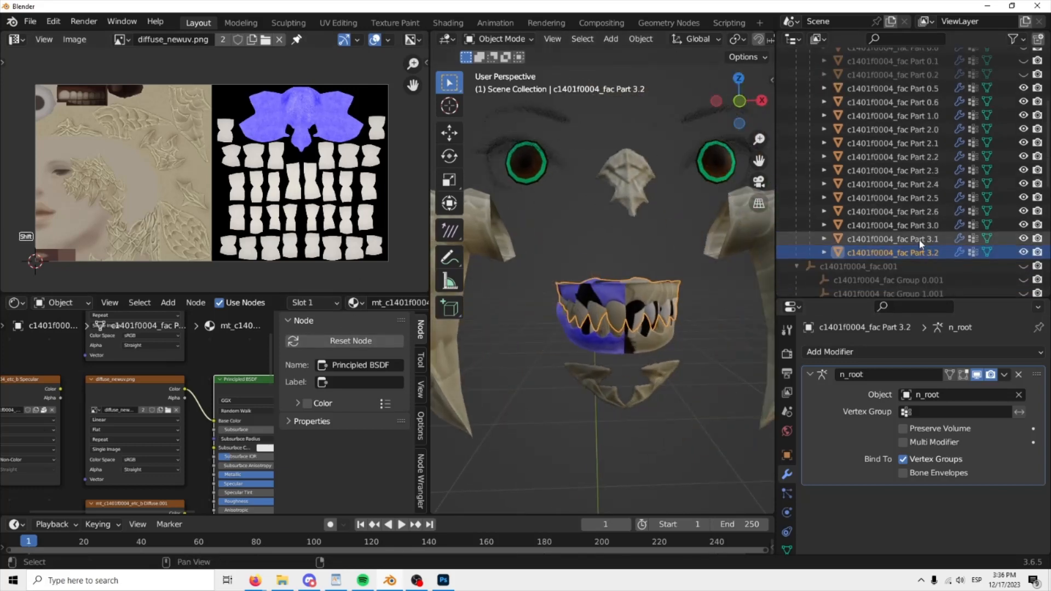
pyautogui.keyDown('shift'); pyautogui.click(918, 239); pyautogui.keyUp('shift')
pyautogui.press('Tab')
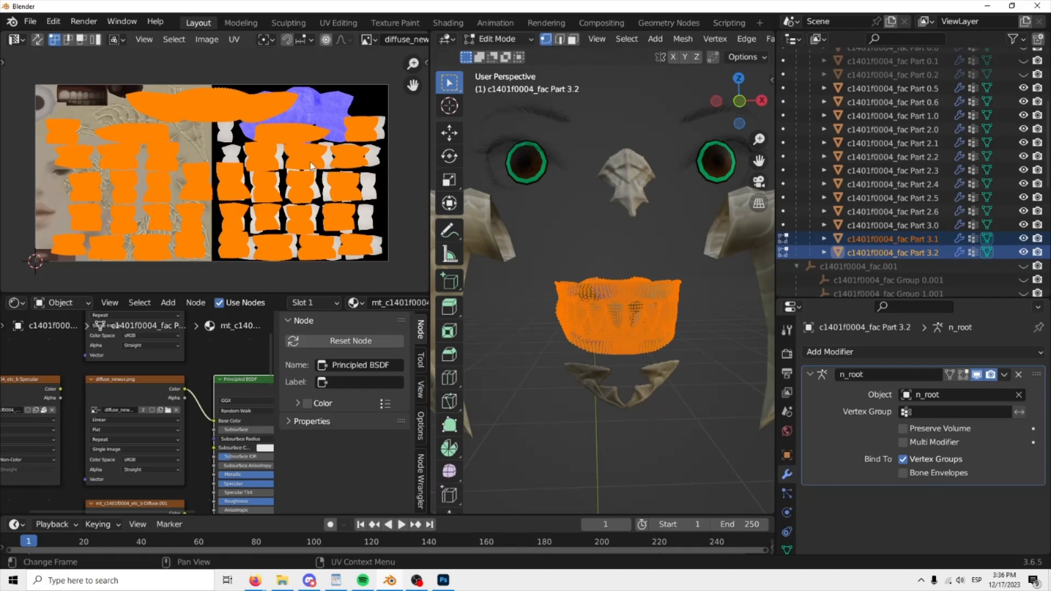
pyautogui.press('s')
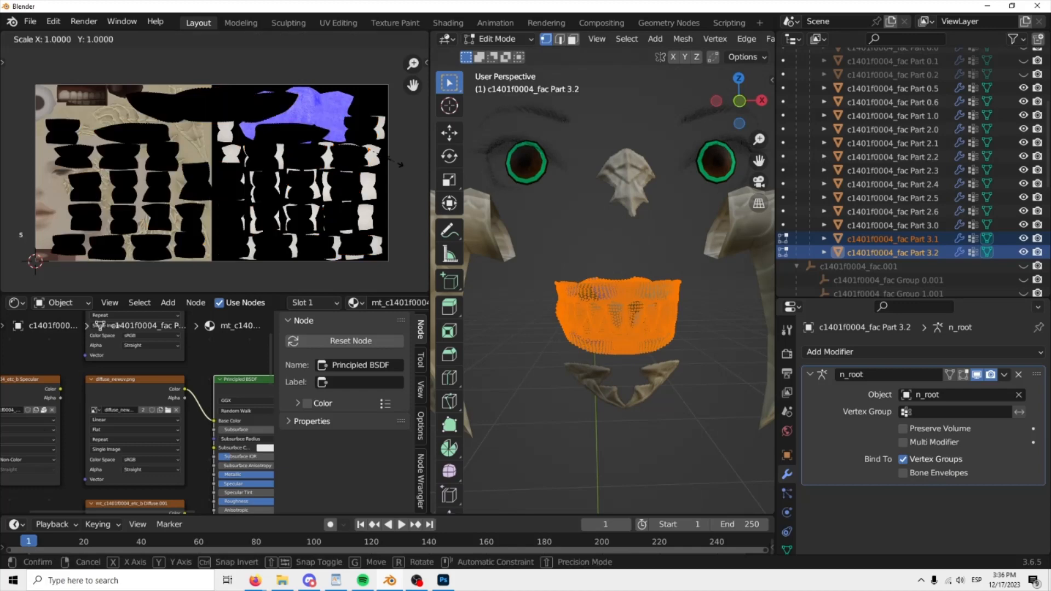
pyautogui.rightClick(396, 162)
pyautogui.press('a')
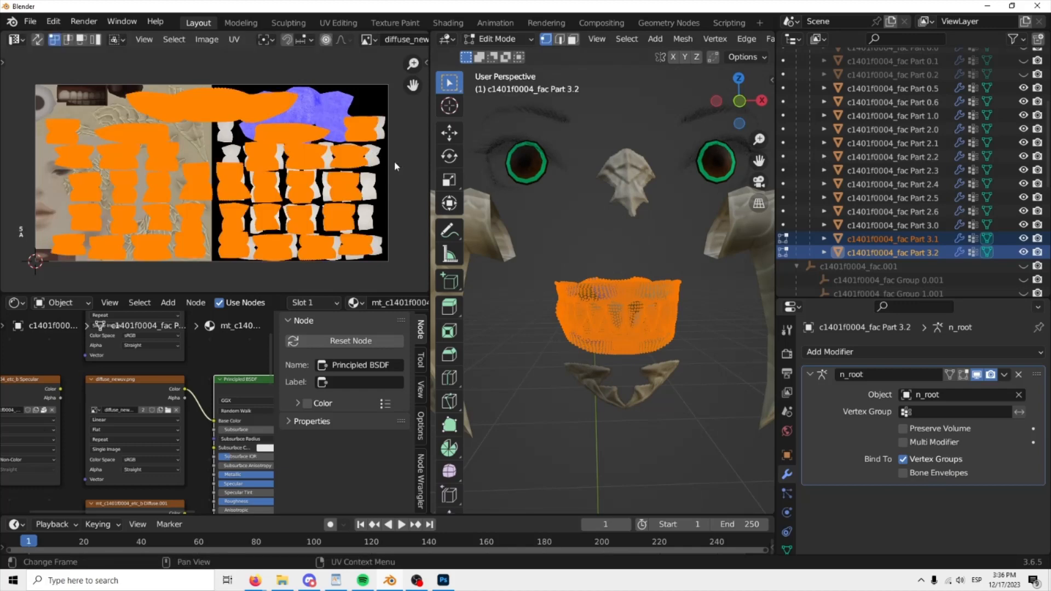
pyautogui.press('s')
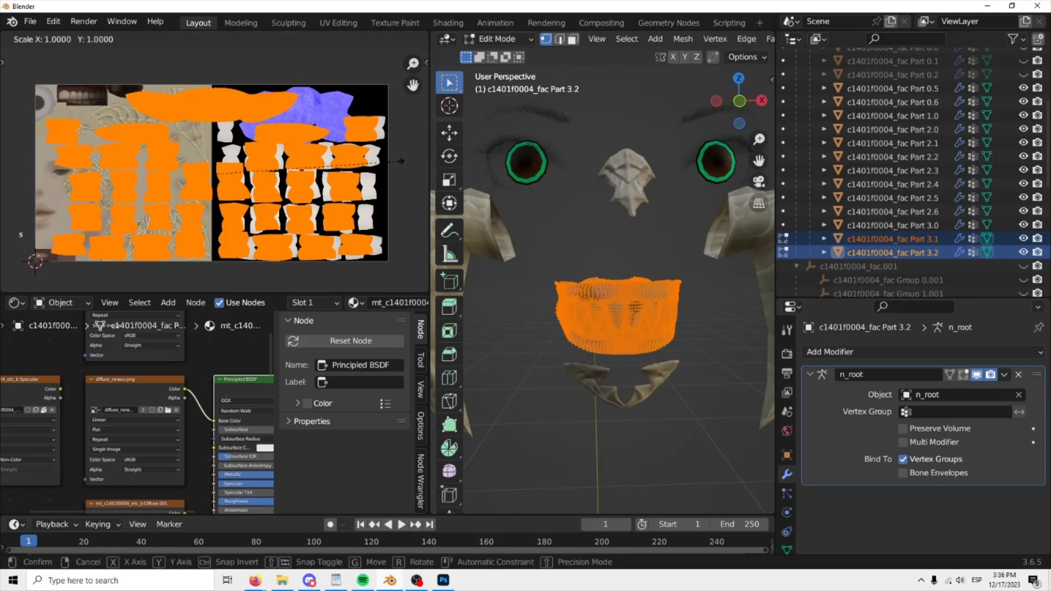
pyautogui.press('x')
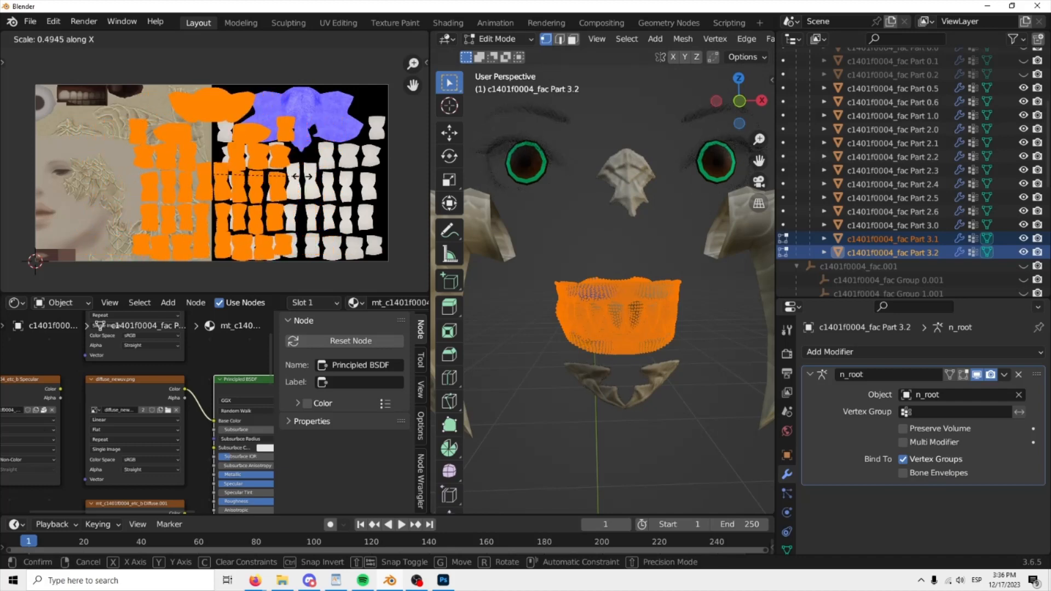
pyautogui.click(311, 179)
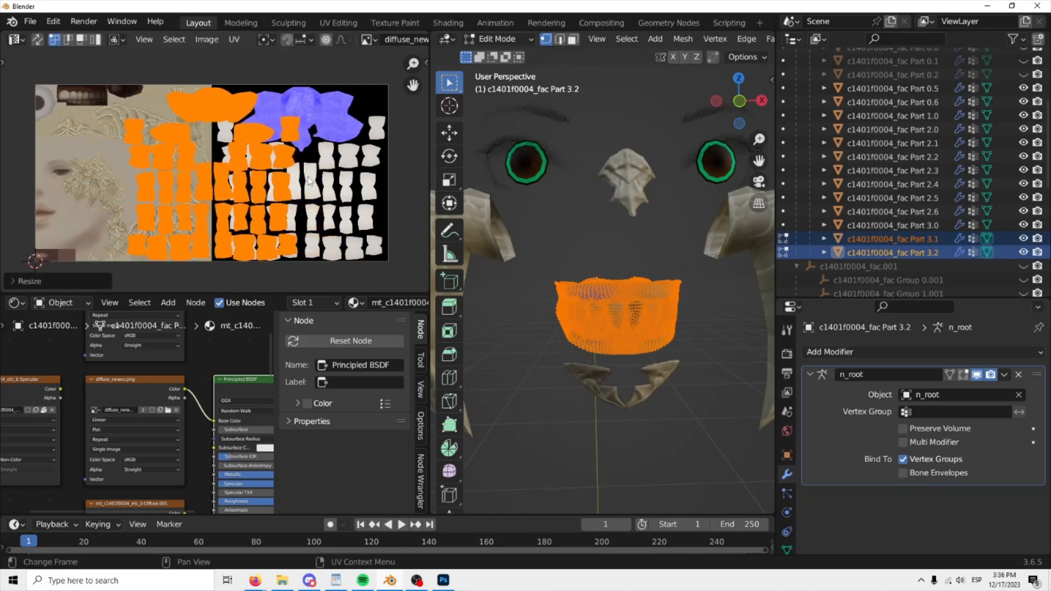
# Step: Move the mouth parts' UVs about 0.25 along X onto the teeth half of diffuse_newuv.png
pyautogui.press('g')
pyautogui.press('x')
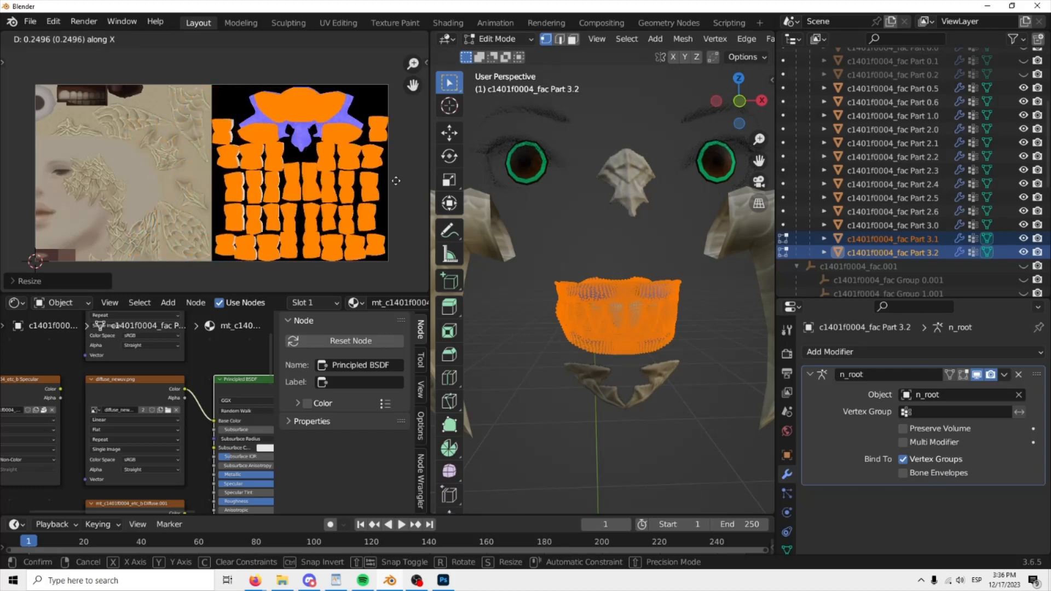
pyautogui.click(397, 183)
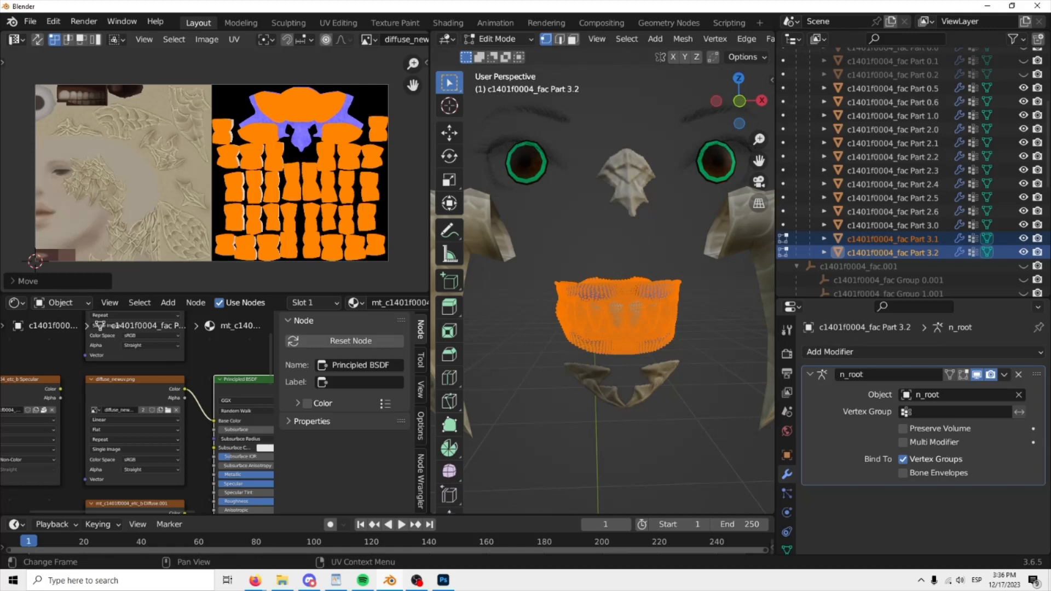
# Step: Narrow the mouth parts' UVs to about 0.96 along X to fit the teeth texture, and return to Object Mode
pyautogui.press('s')
pyautogui.press('x')
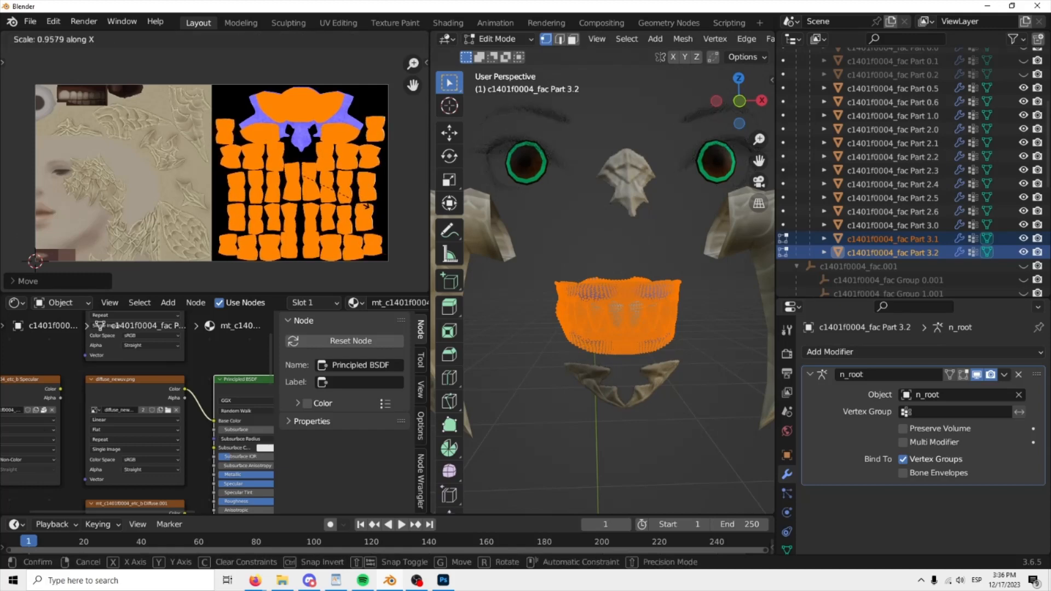
pyautogui.click(363, 208)
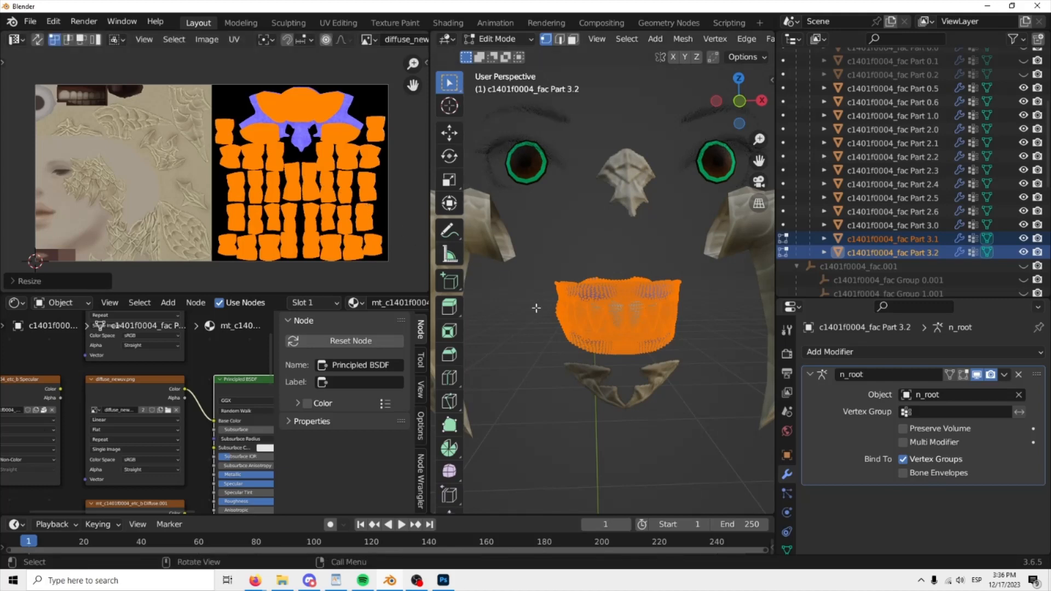
pyautogui.press('Tab')
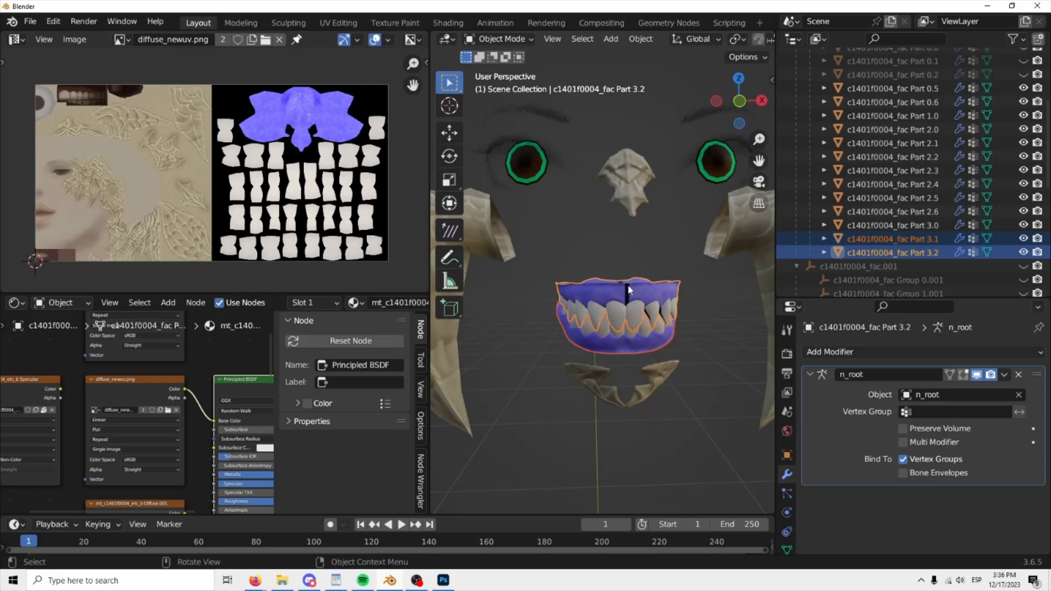
# Step: Select the front centre of the upper gum in Edit Mode to examine where its UVs lie on the texture
pyautogui.press('Tab')
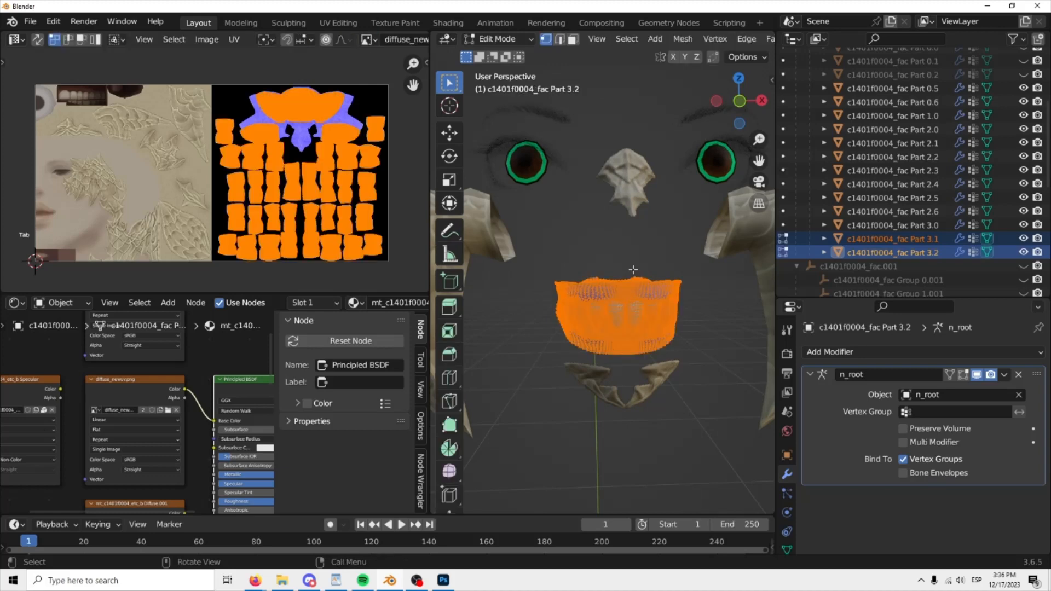
pyautogui.moveTo(640, 263); pyautogui.dragTo(612, 305)
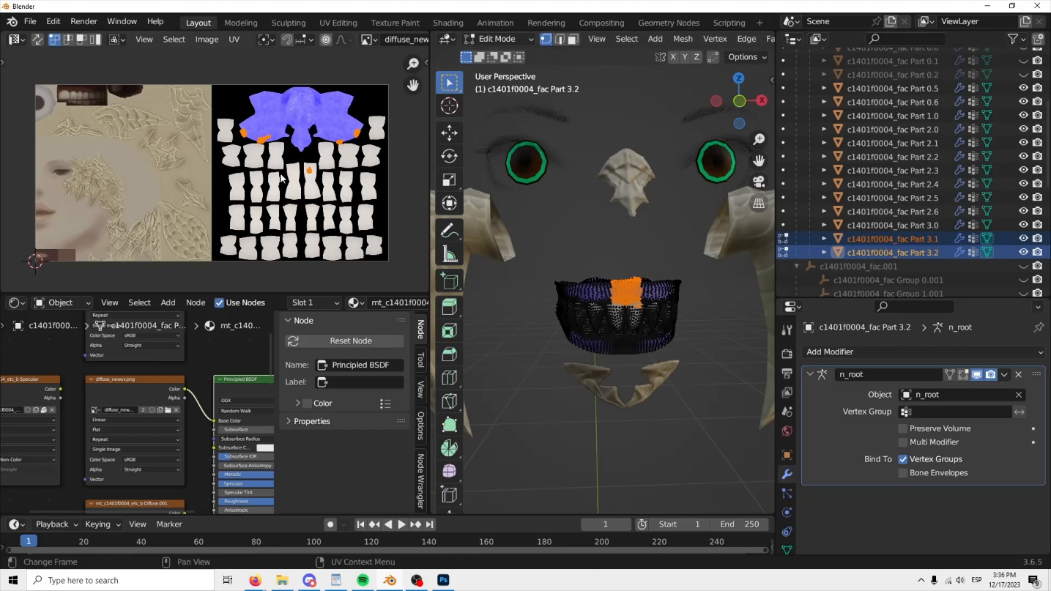
pyautogui.scroll(2, 313, 157)
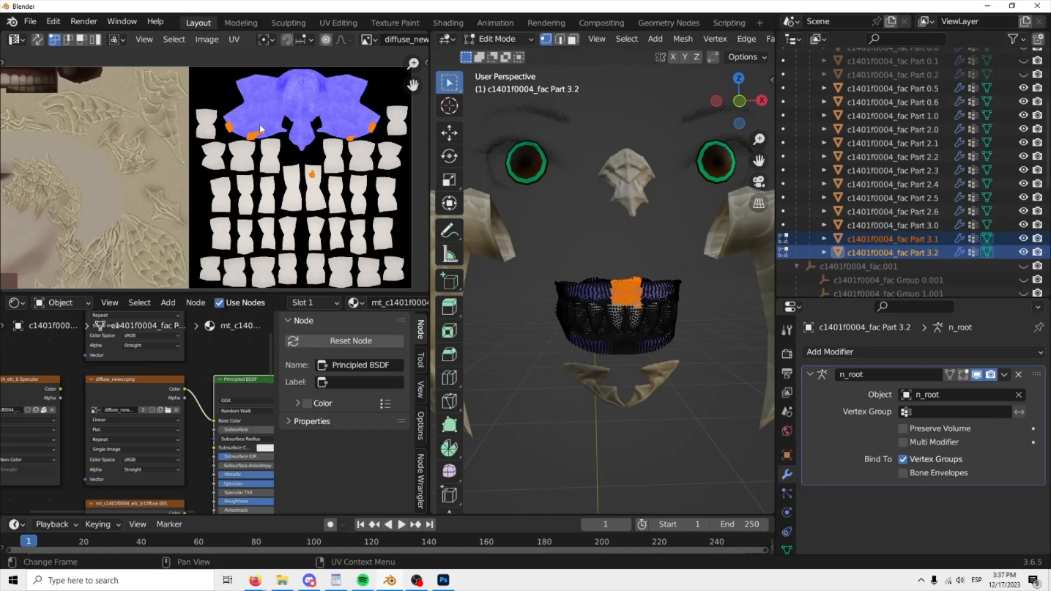
pyautogui.press('Tab')
pyautogui.press('Tab')
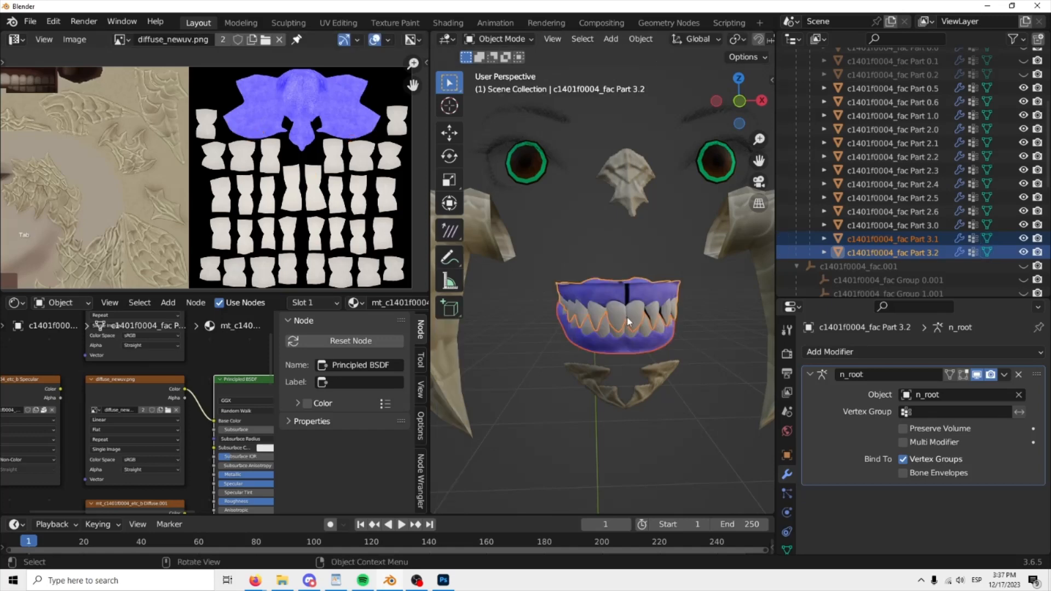
# Step: Select all the mouth parts' UVs and nudge them slightly upward along Y to narrow the black gap in the upper gum
pyautogui.press('a')
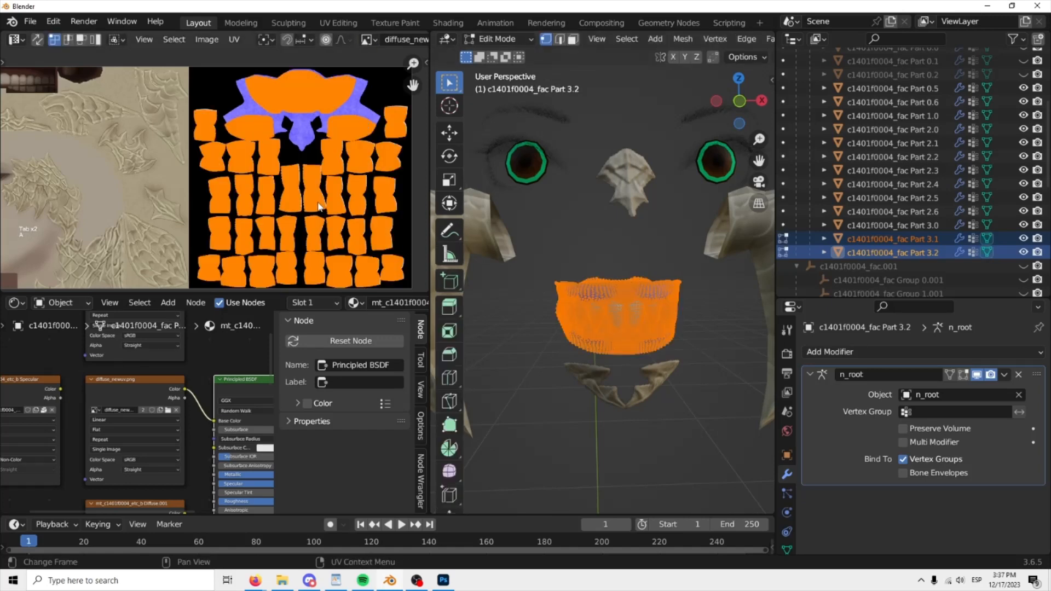
pyautogui.press('g')
pyautogui.press('y')
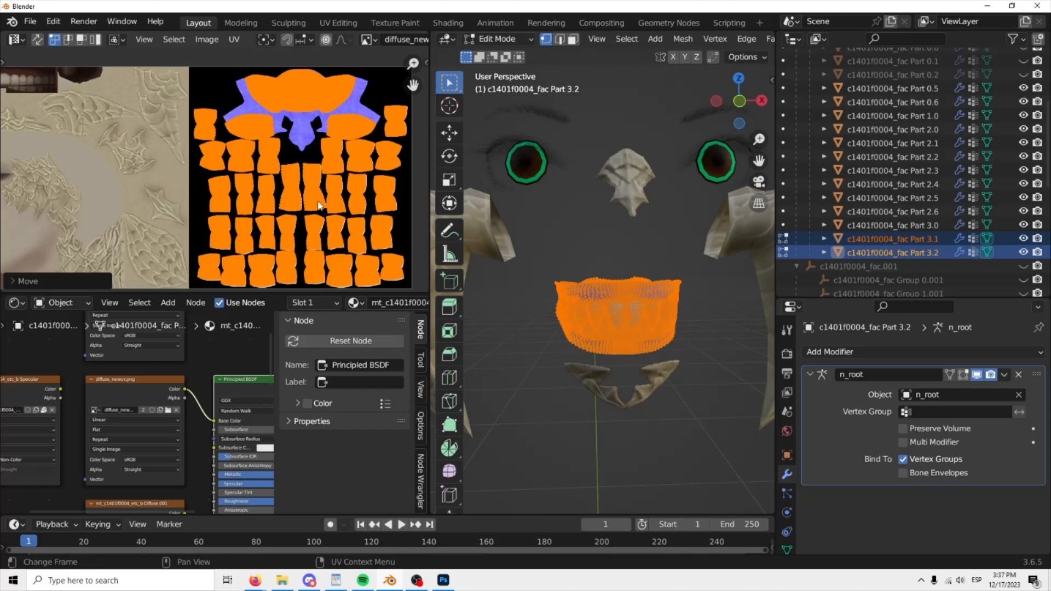
pyautogui.press('Tab')
pyautogui.press('Tab')
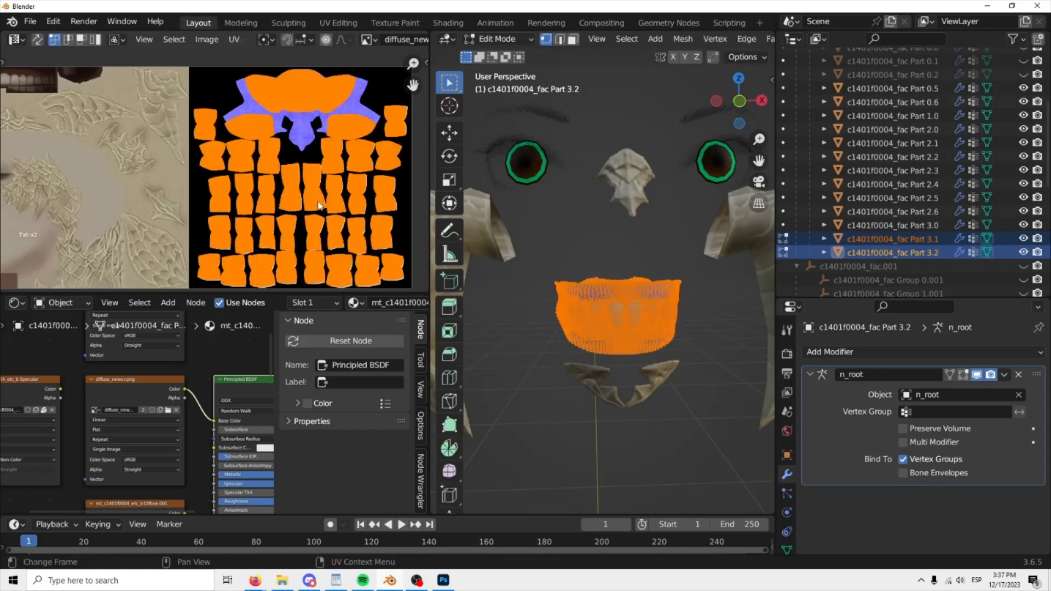
pyautogui.press('g')
pyautogui.press('y')
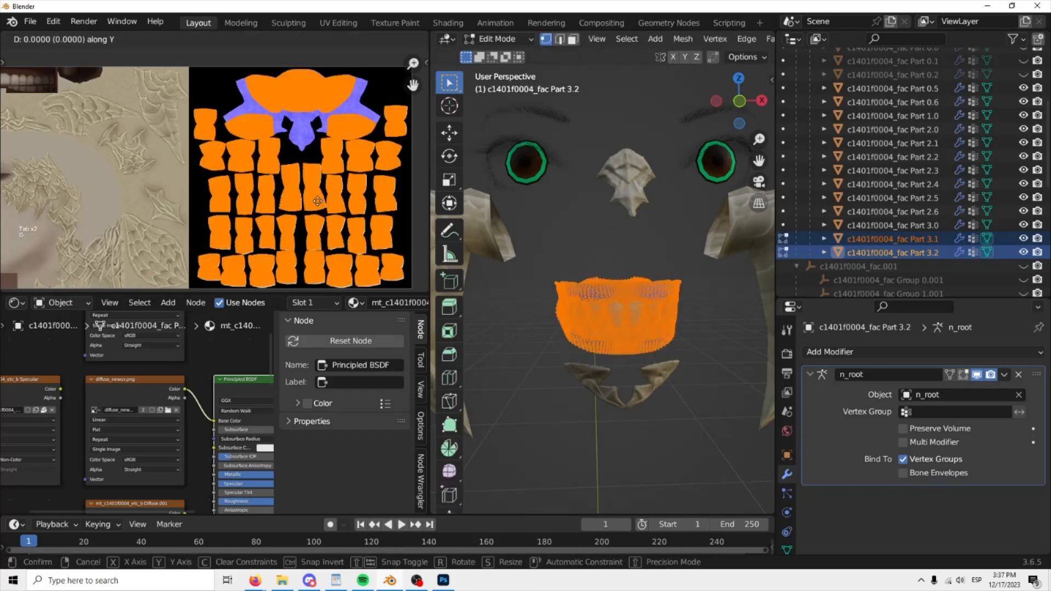
pyautogui.click(317, 200)
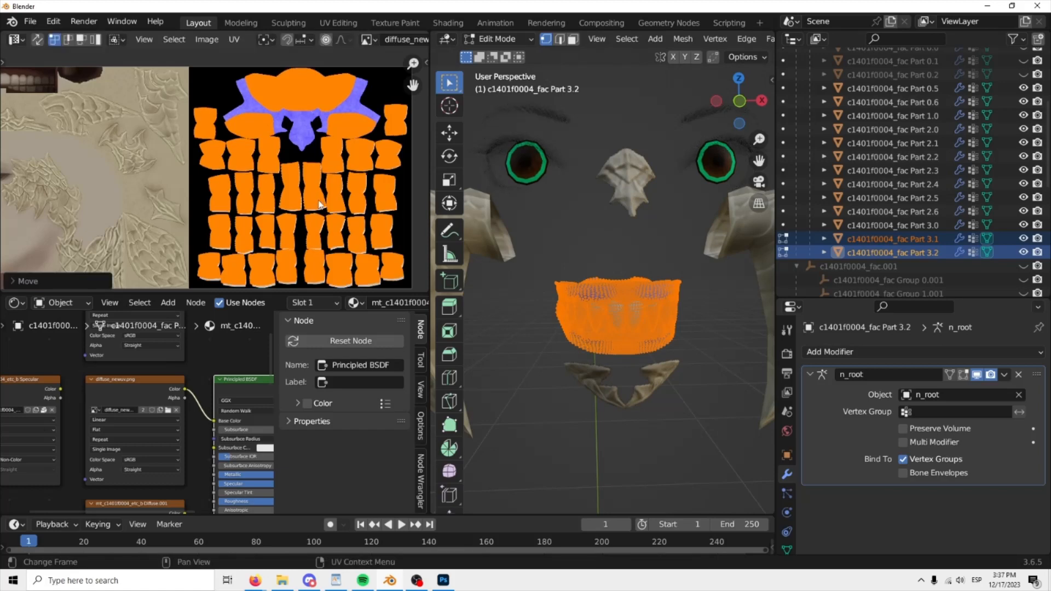
pyautogui.press('Tab')
pyautogui.press('Tab')
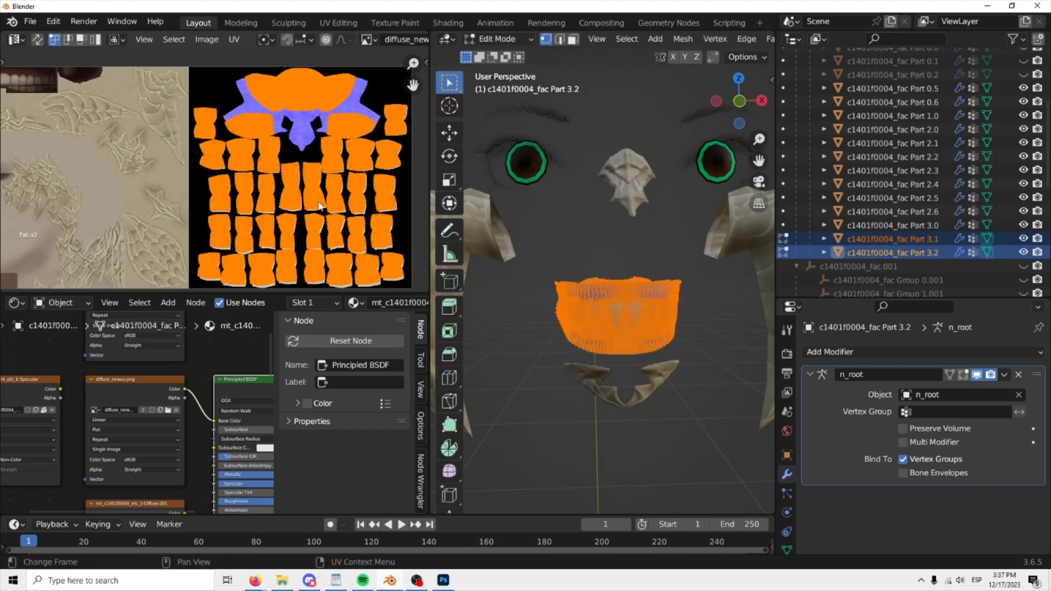
pyautogui.press('g')
pyautogui.press('y')
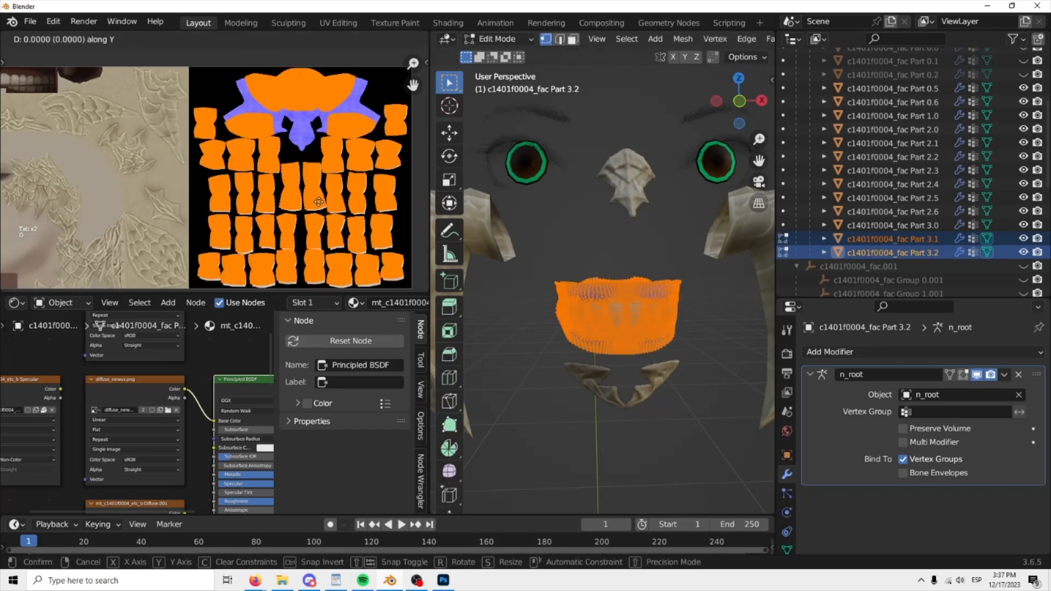
pyautogui.click(318, 202)
pyautogui.press('Tab')
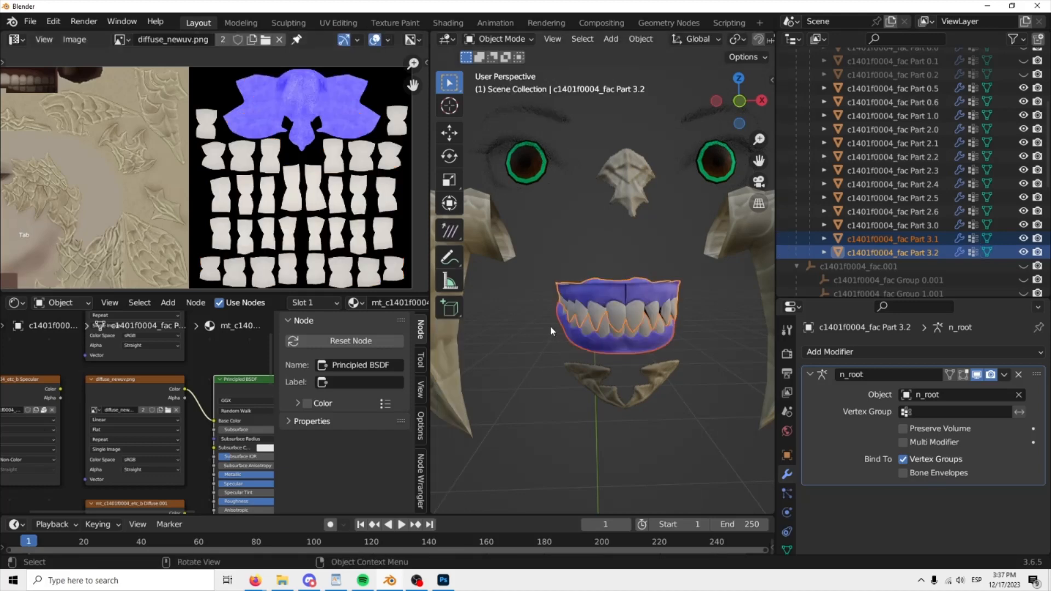
# Step: Shift the mouth parts' UVs about 0.0037 along X to close the gum seam, then return to Object Mode and deselect the parts
pyautogui.moveTo(550, 326); pyautogui.dragTo(556, 326, button='middle')
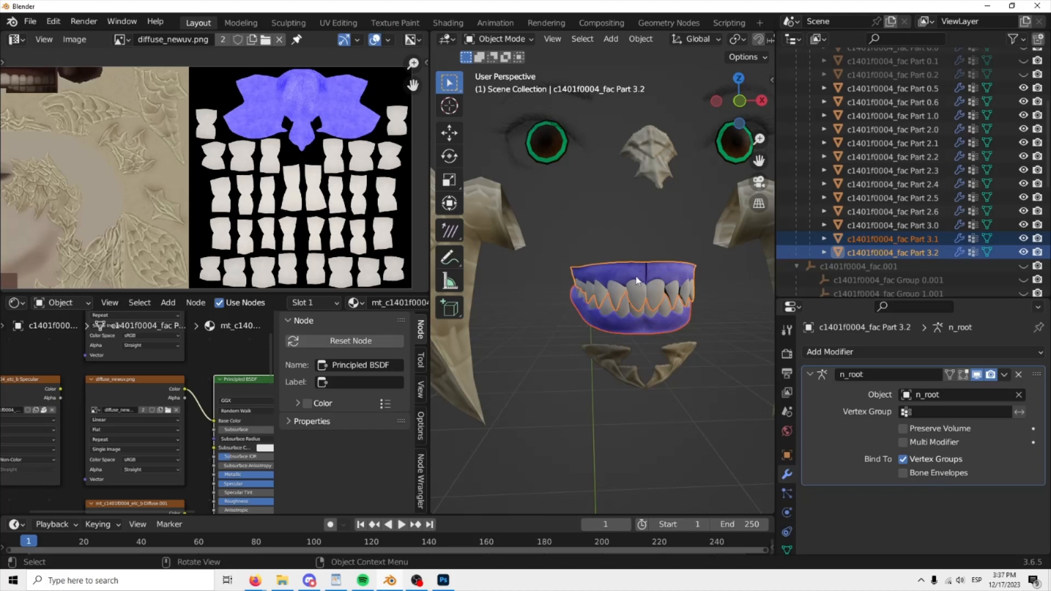
pyautogui.press('Tab')
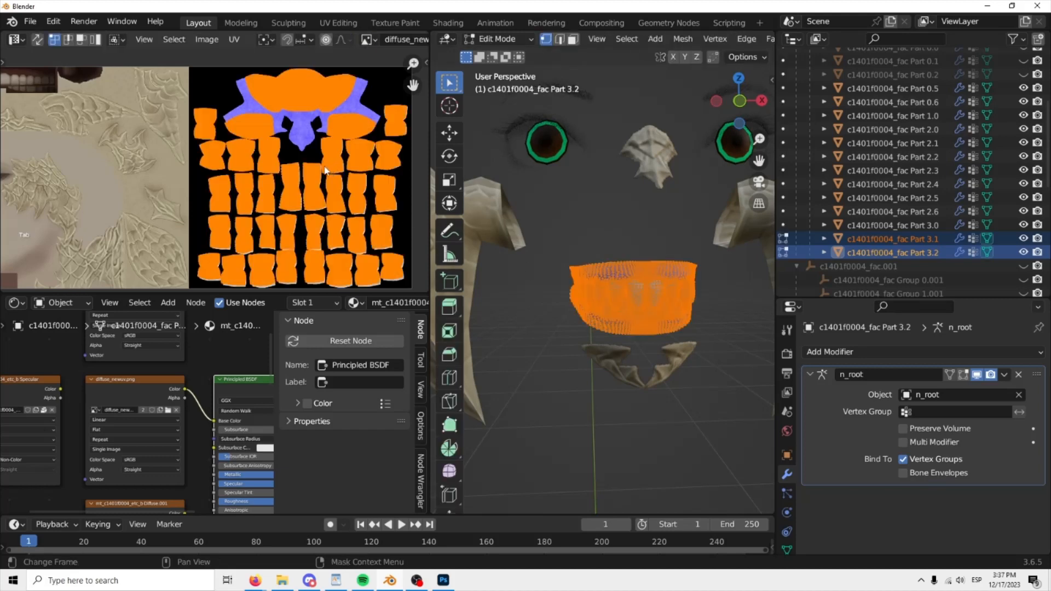
pyautogui.press('g')
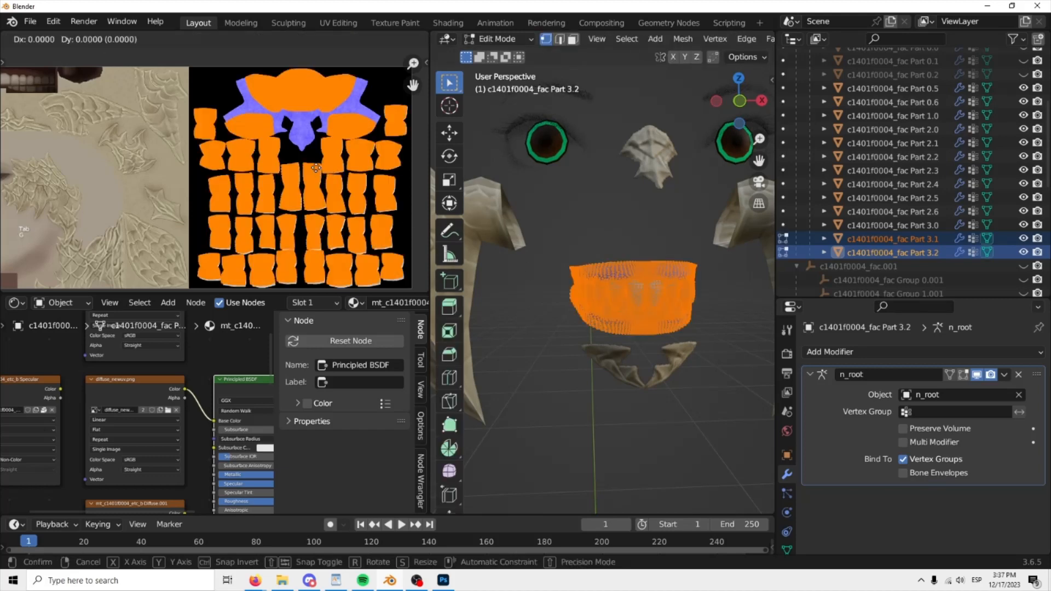
pyautogui.press('y')
pyautogui.rightClick(322, 168)
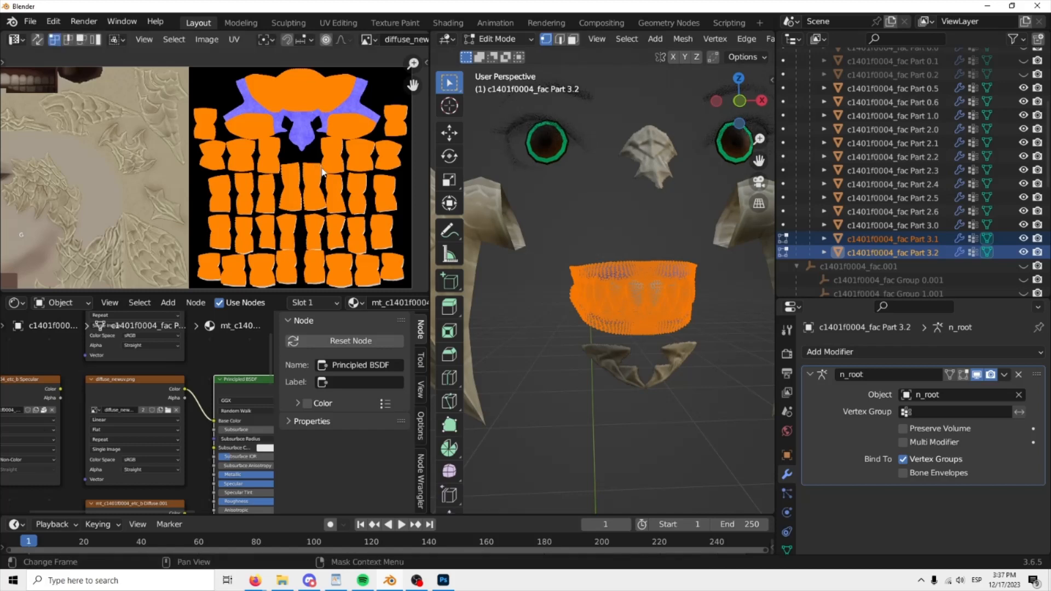
pyautogui.press('g')
pyautogui.press('x')
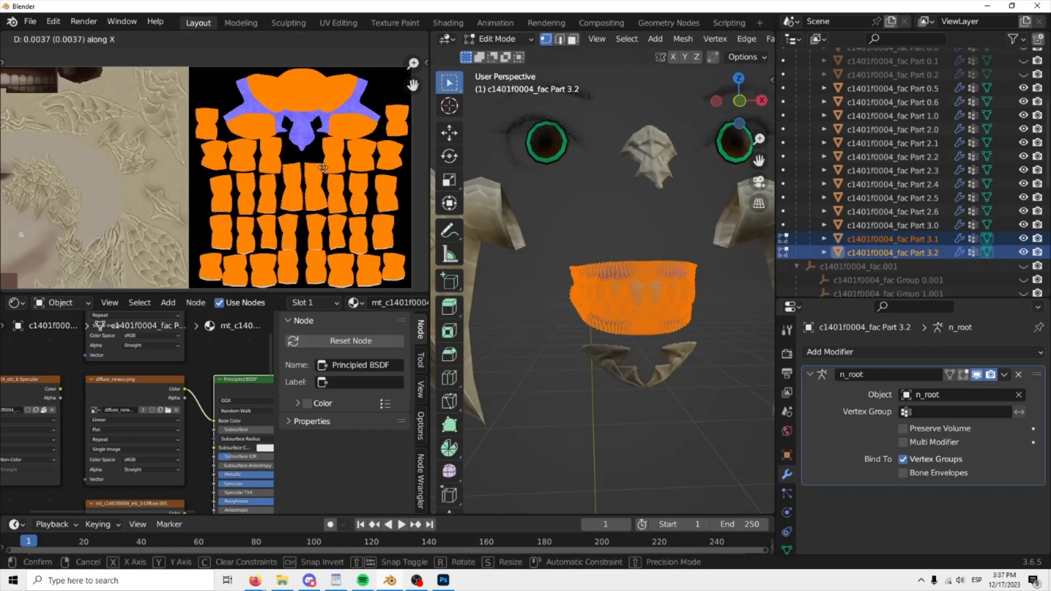
pyautogui.click(323, 168)
pyautogui.press('Tab')
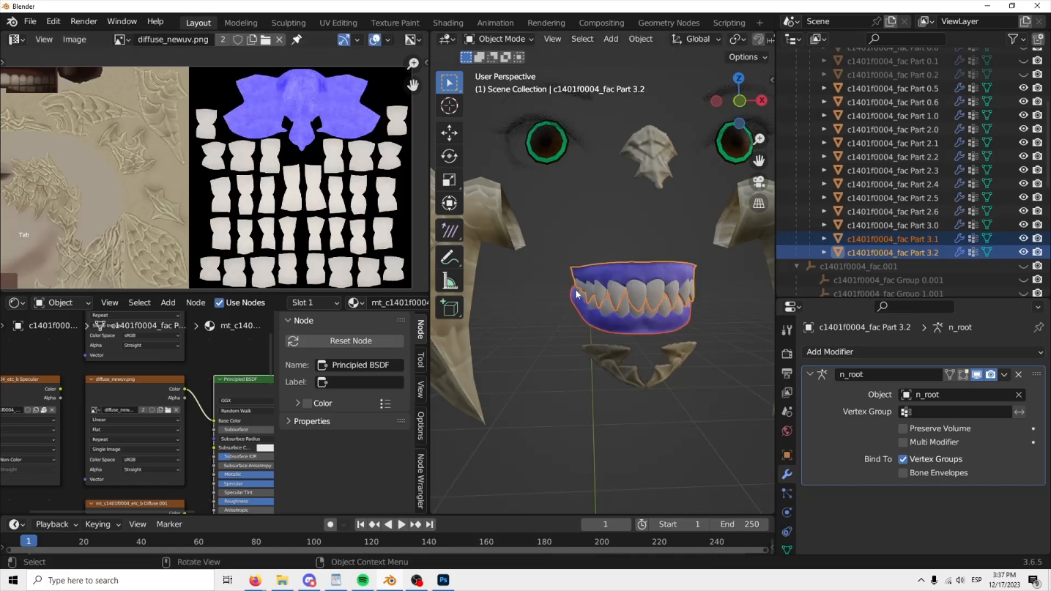
pyautogui.click(519, 333)
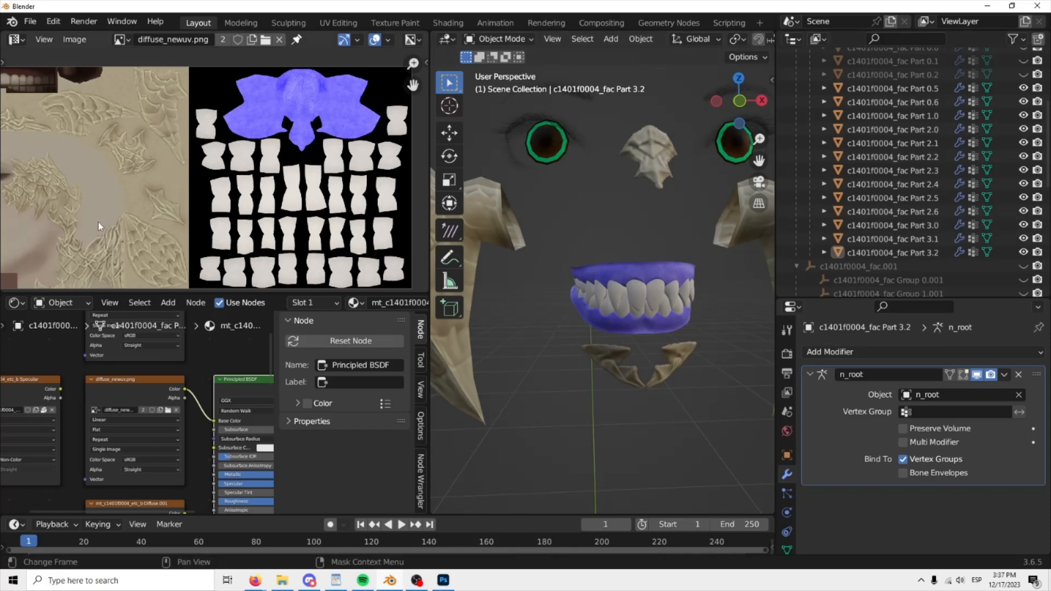
pyautogui.press('Home')
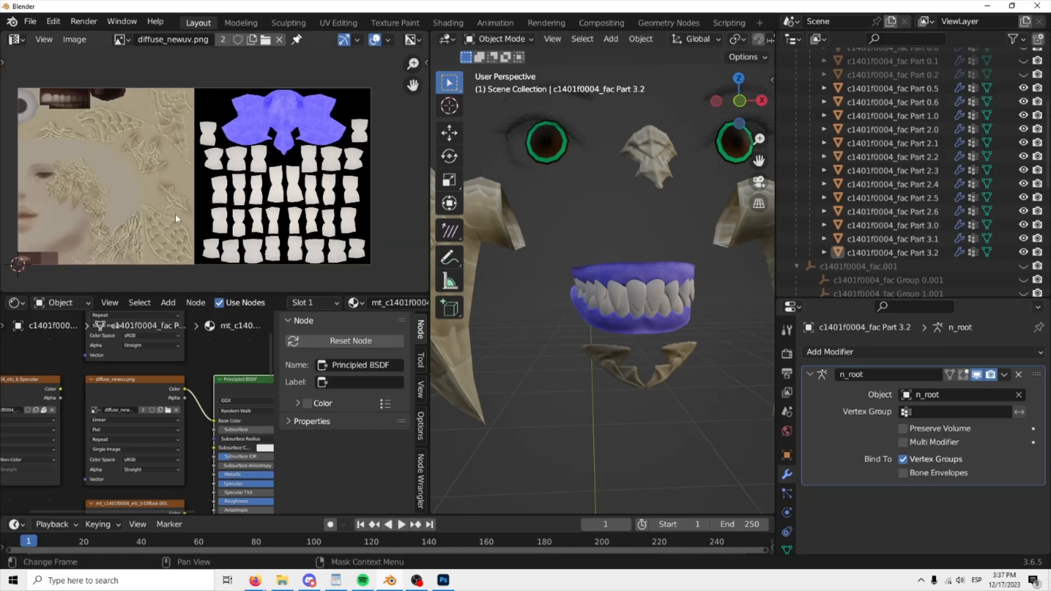
pyautogui.press('Tab')
pyautogui.press('Tab')
pyautogui.press('Tab')
pyautogui.press('Tab')
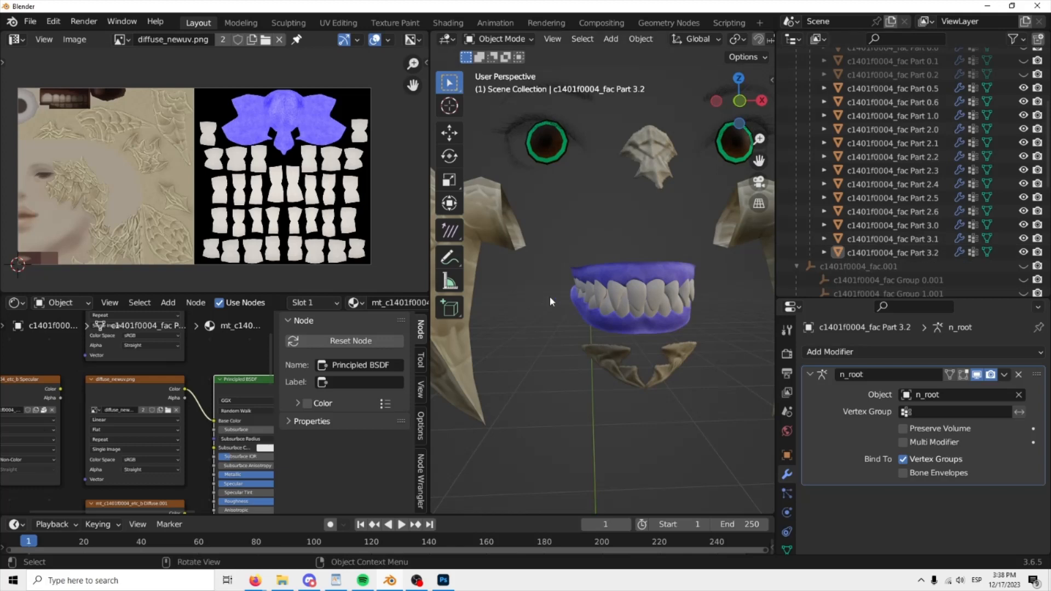
# Step: Unhide Parts 0.0, 0.1 and 0.2 of the c1401f0004_fac head
pyautogui.scroll(3, 909, 247)
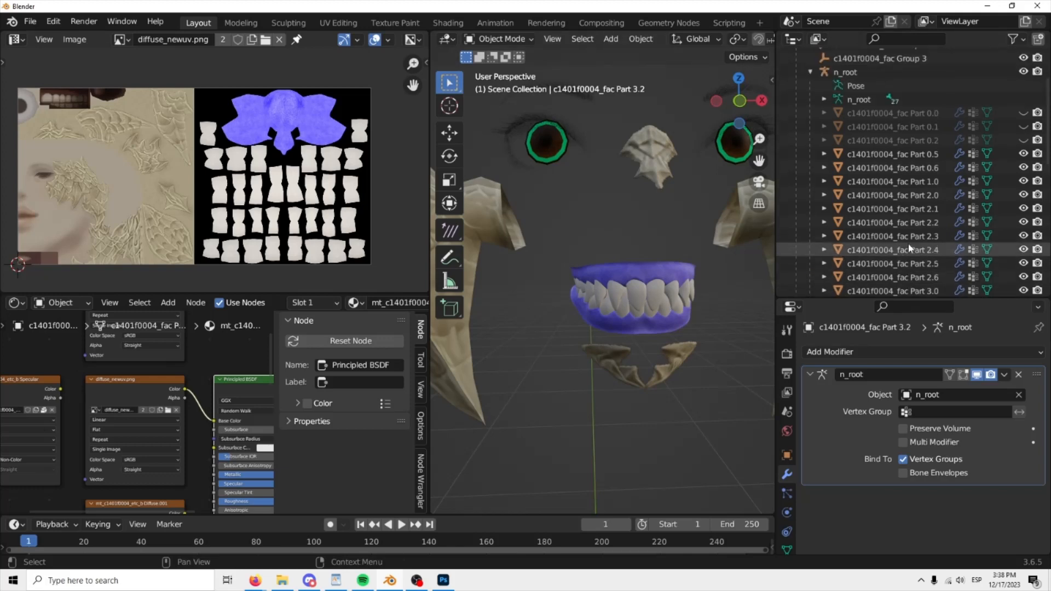
pyautogui.keyDown('shift'); pyautogui.click(1024, 113); pyautogui.keyUp('shift')
pyautogui.keyDown('shift'); pyautogui.click(1023, 127); pyautogui.keyUp('shift')
pyautogui.keyDown('shift'); pyautogui.click(1024, 141); pyautogui.keyUp('shift')
pyautogui.scroll(-5, 675, 296)
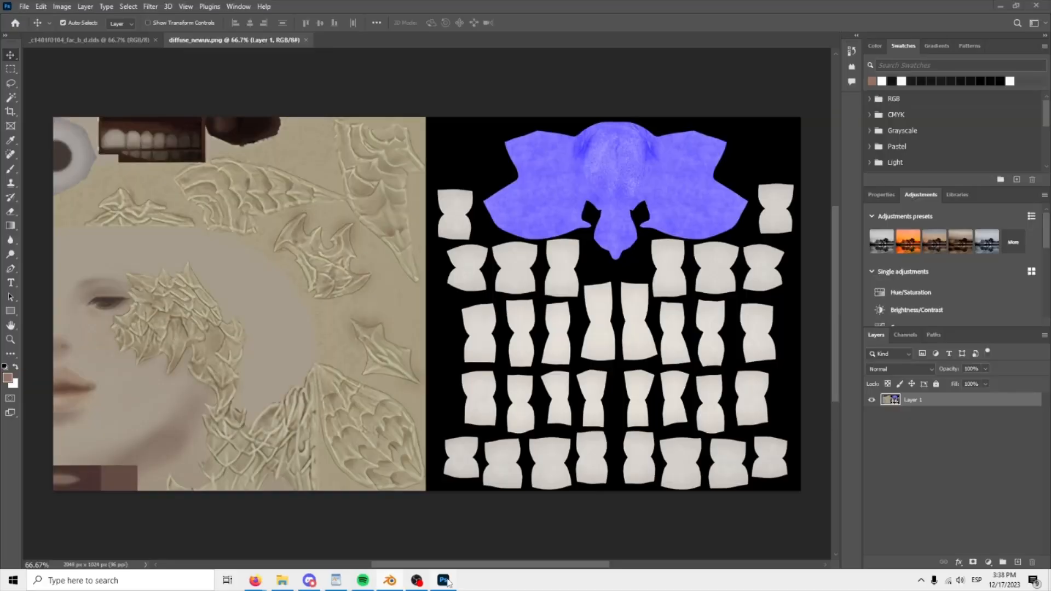
# Step: Switch to Photoshop and open the face normal map _c1401f0004_fac_b_n.png
pyautogui.click(444, 581)
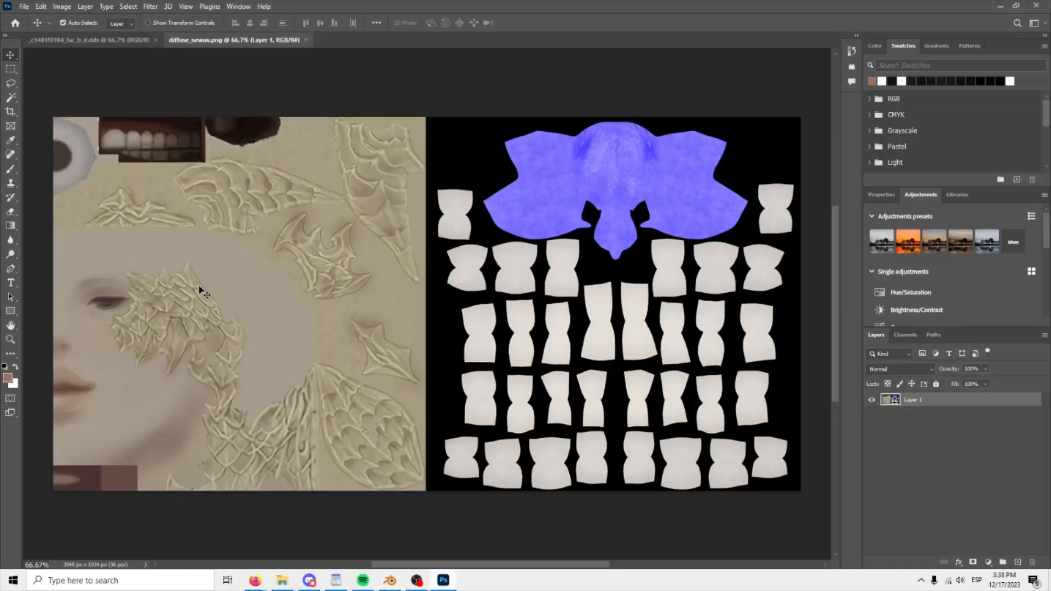
pyautogui.click(23, 7)
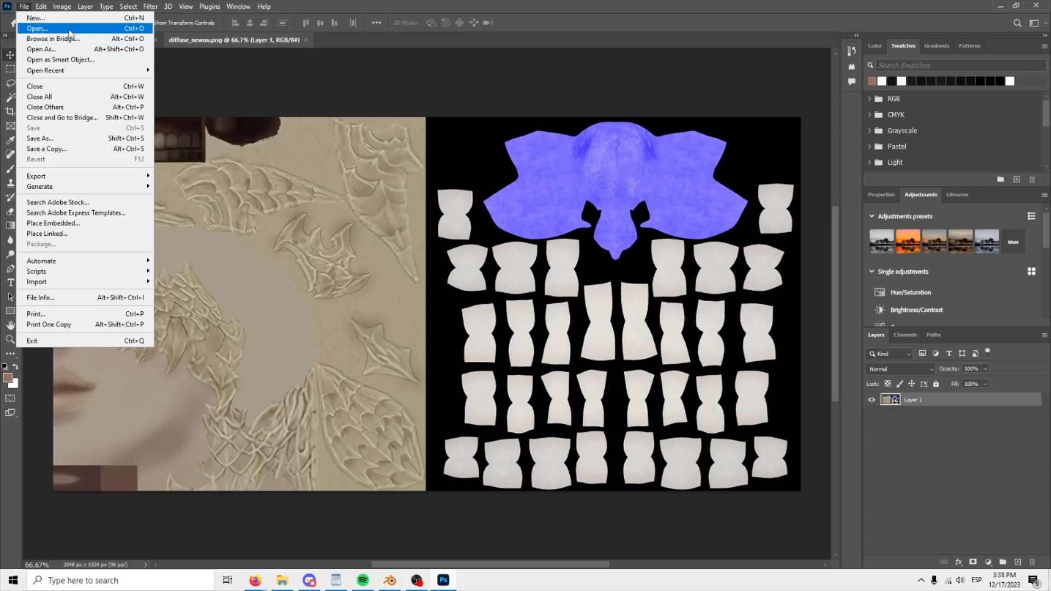
pyautogui.click(50, 28)
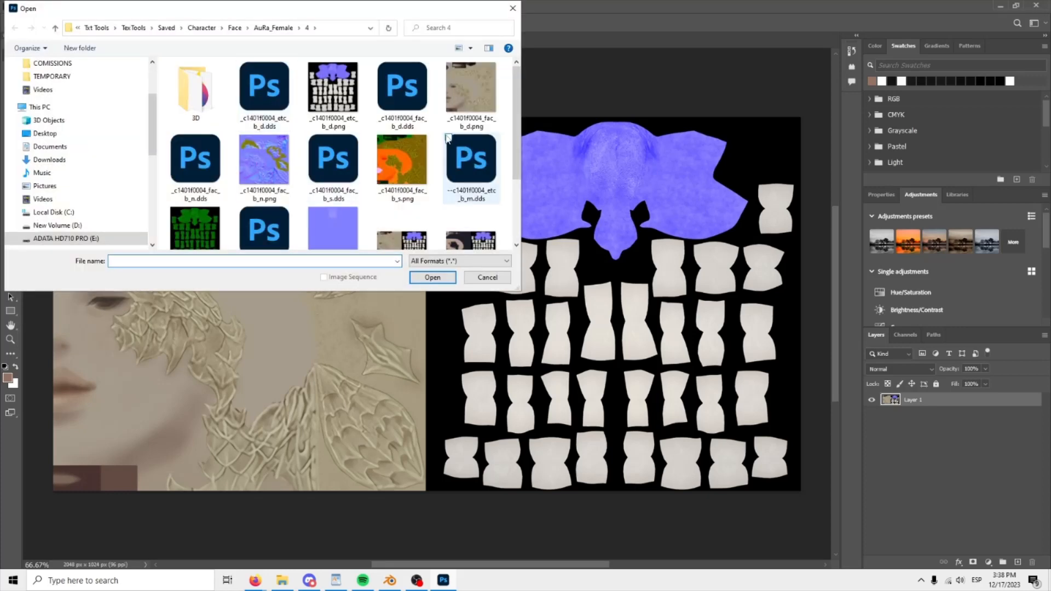
pyautogui.doubleClick(284, 182)
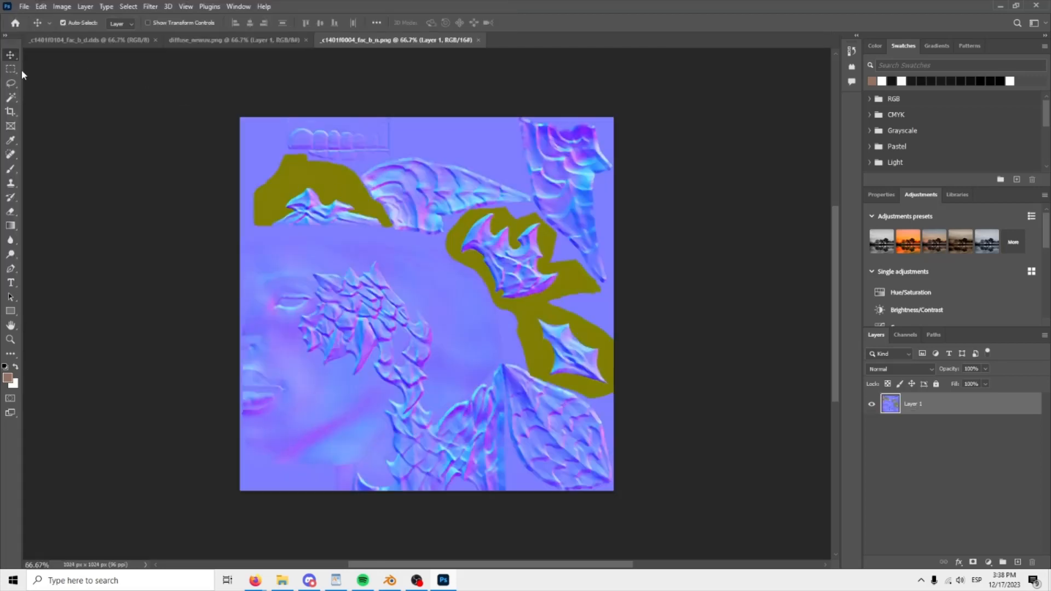
# Step: Select the entire face normal map with the Rectangular Marquee tool and cut it from its layer
pyautogui.click(10, 68)
pyautogui.moveTo(178, 100); pyautogui.dragTo(645, 523)
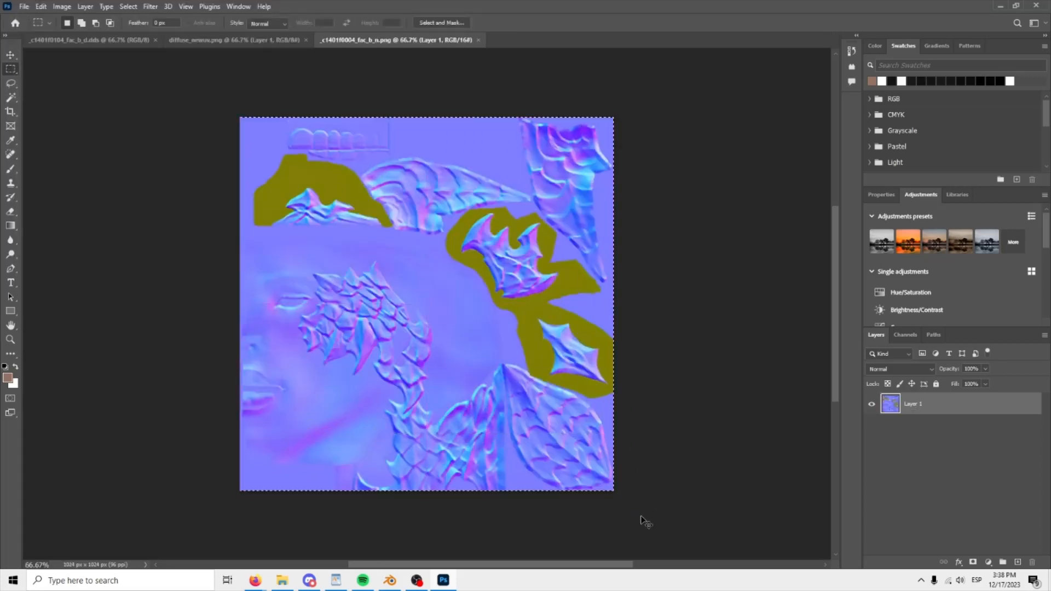
pyautogui.press('Delete')
# Step: Close _c1401f0104_fac_b_d.dds and paste the face normal map into diffuse_newuv.png as a new layer
pyautogui.click(112, 40)
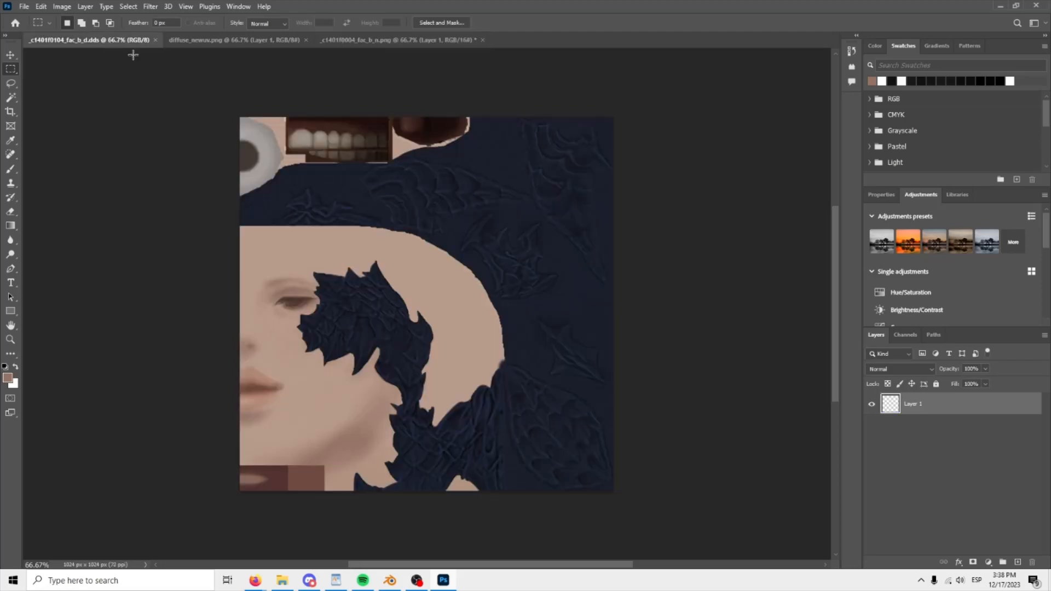
pyautogui.click(157, 40)
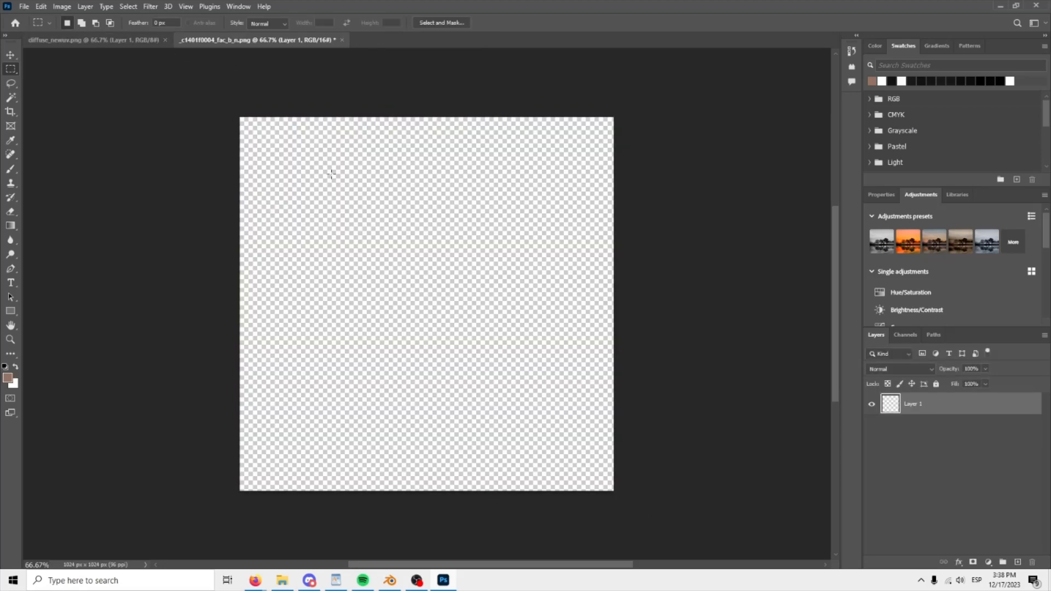
pyautogui.click(125, 42)
pyautogui.hotkey('ctrl', 'v')
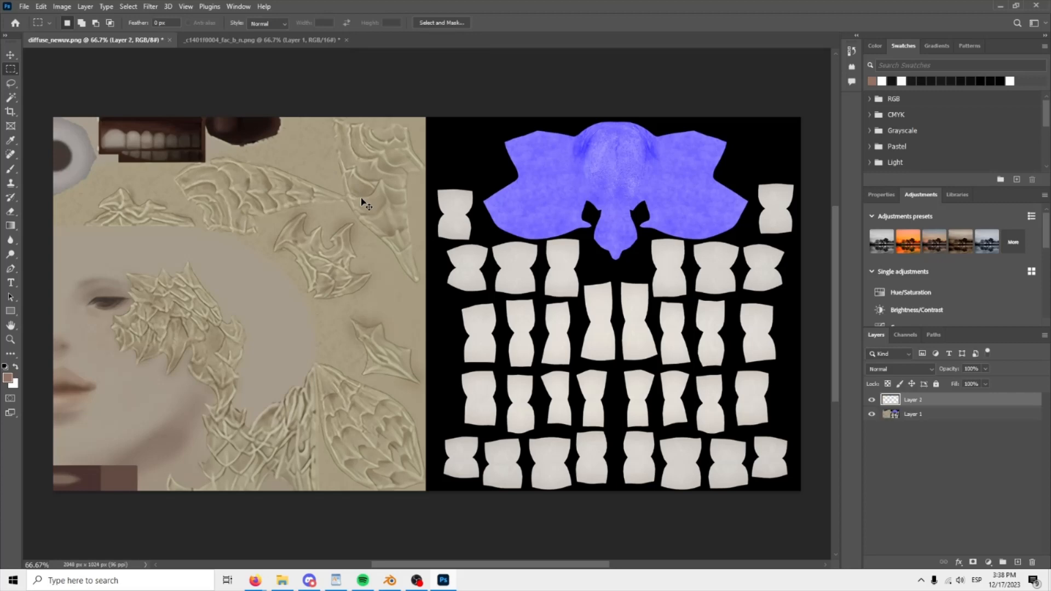
# Step: Lower the pasted normal map layer's opacity to 77% and move it exactly over the face half of the texture
pyautogui.click(986, 369)
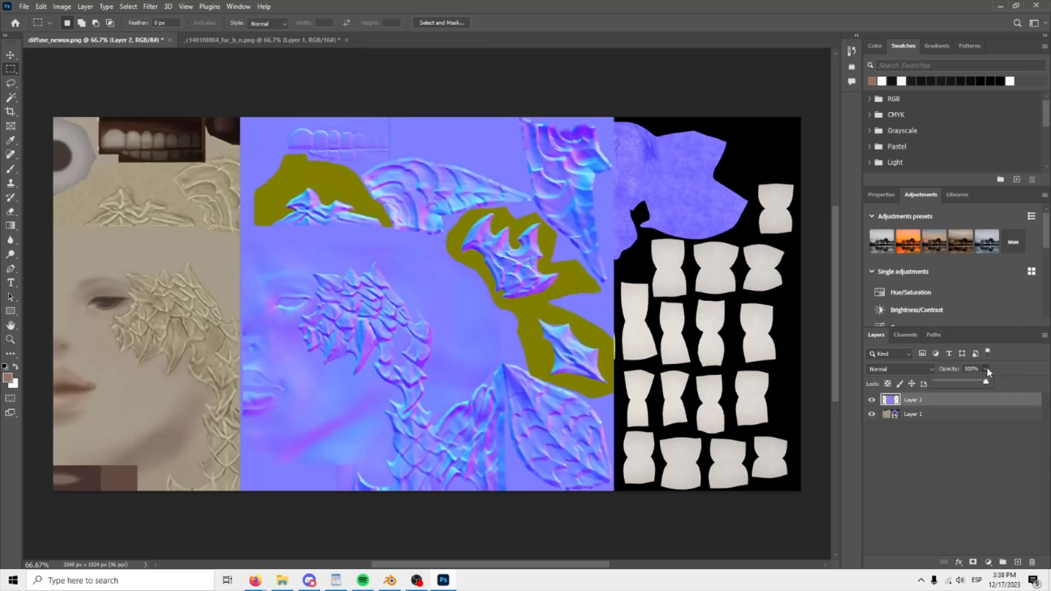
pyautogui.moveTo(989, 382)
pyautogui.mouseDown()
pyautogui.moveTo(958, 384)
pyautogui.moveTo(972, 381)
pyautogui.mouseUp()
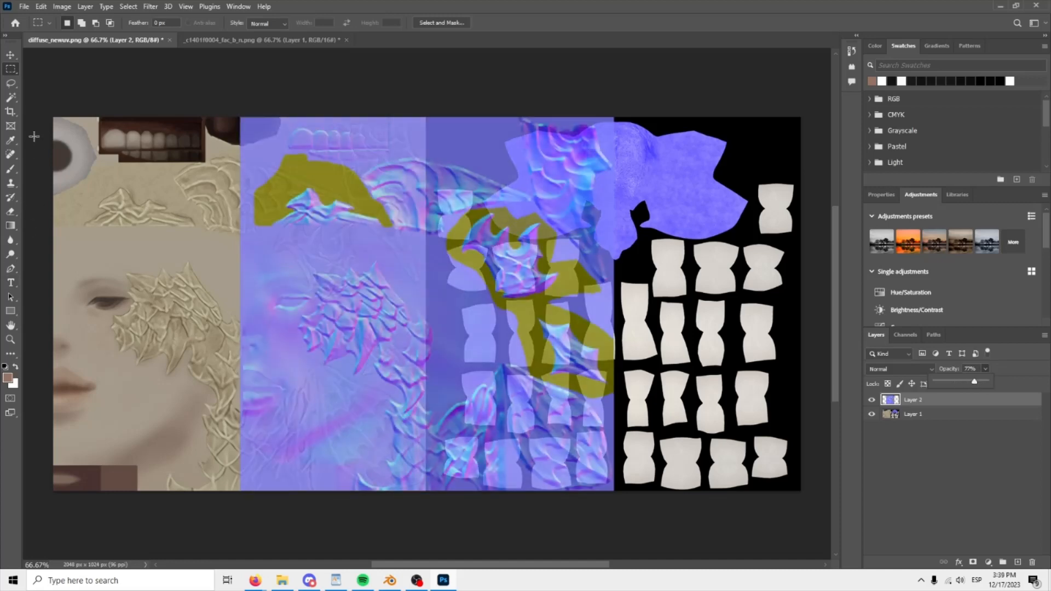
pyautogui.click(11, 56)
pyautogui.moveTo(336, 293); pyautogui.dragTo(147, 287)
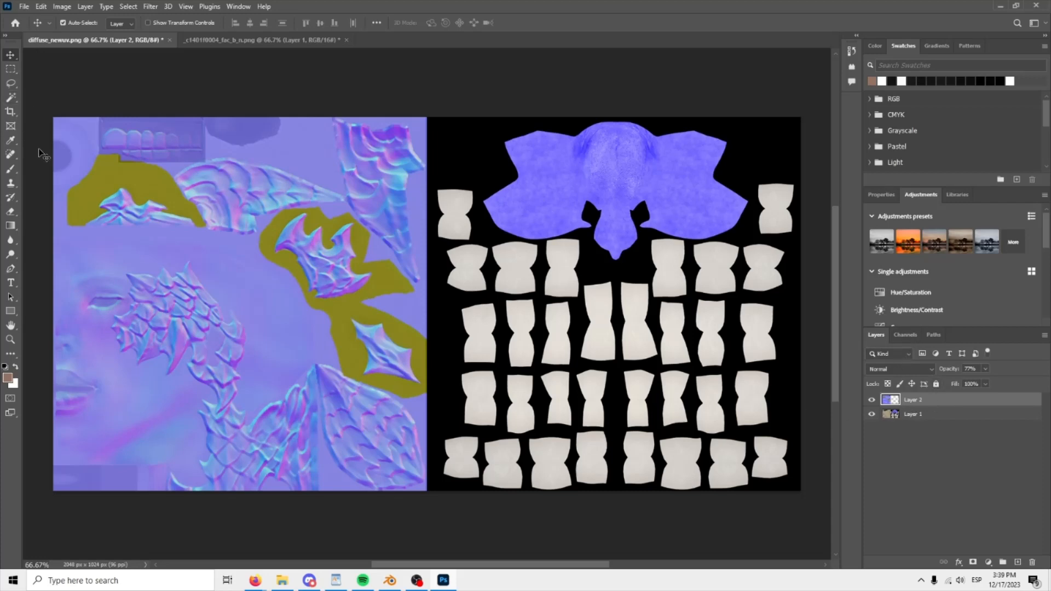
# Step: Show the image's channels and open normals_newuv.dds, loading its alpha as a channel instead of transparency
pyautogui.click(905, 335)
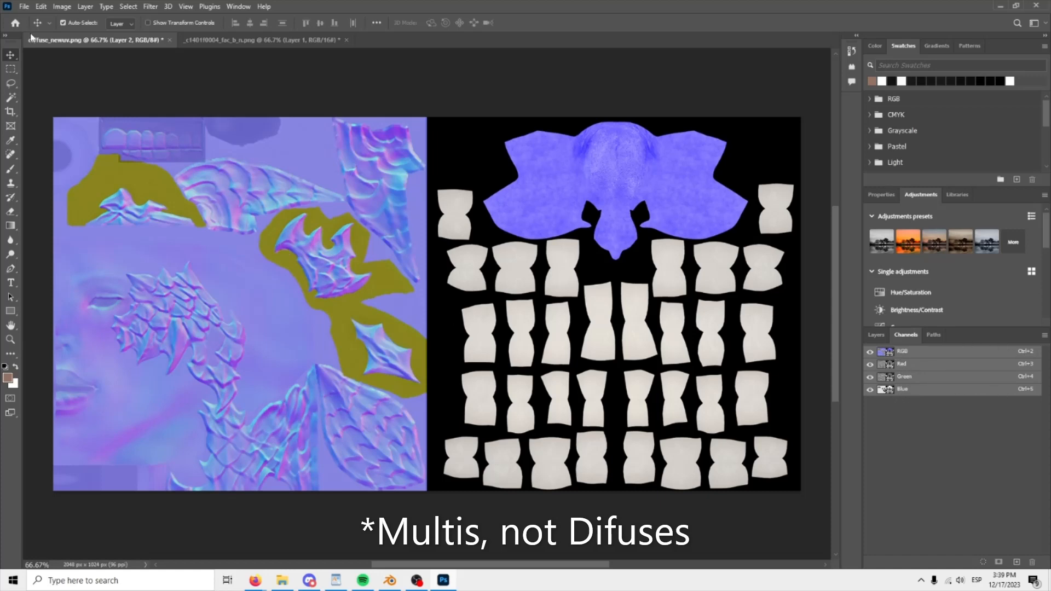
pyautogui.click(24, 7)
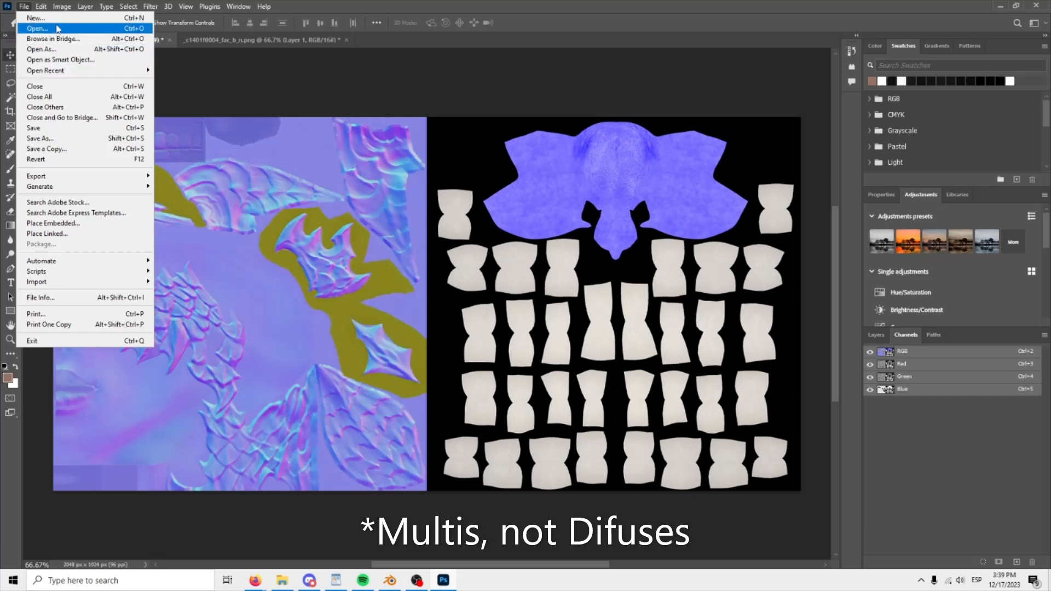
pyautogui.click(38, 28)
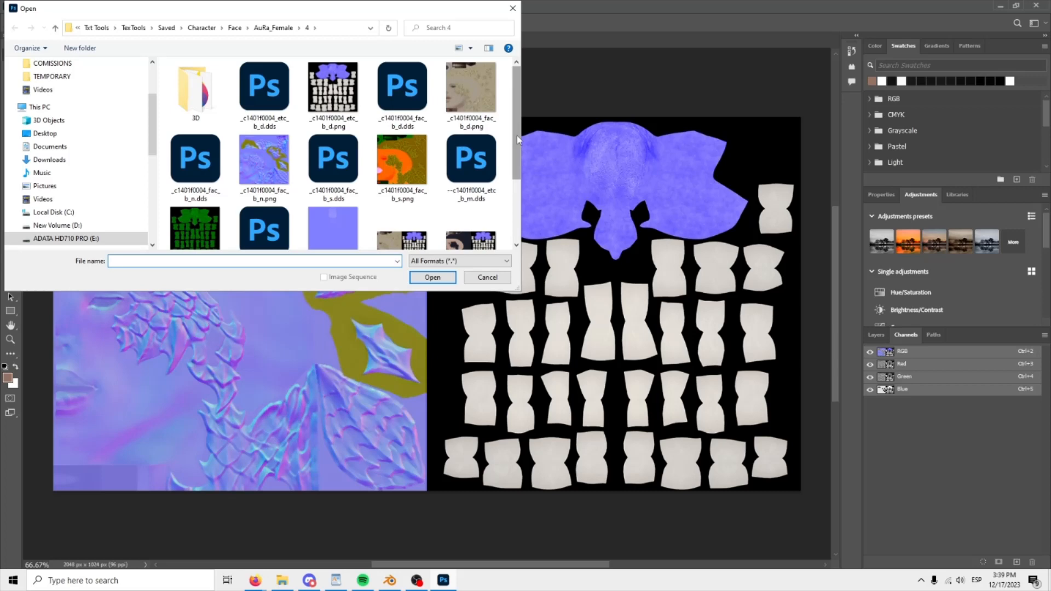
pyautogui.moveTo(517, 136); pyautogui.dragTo(506, 201)
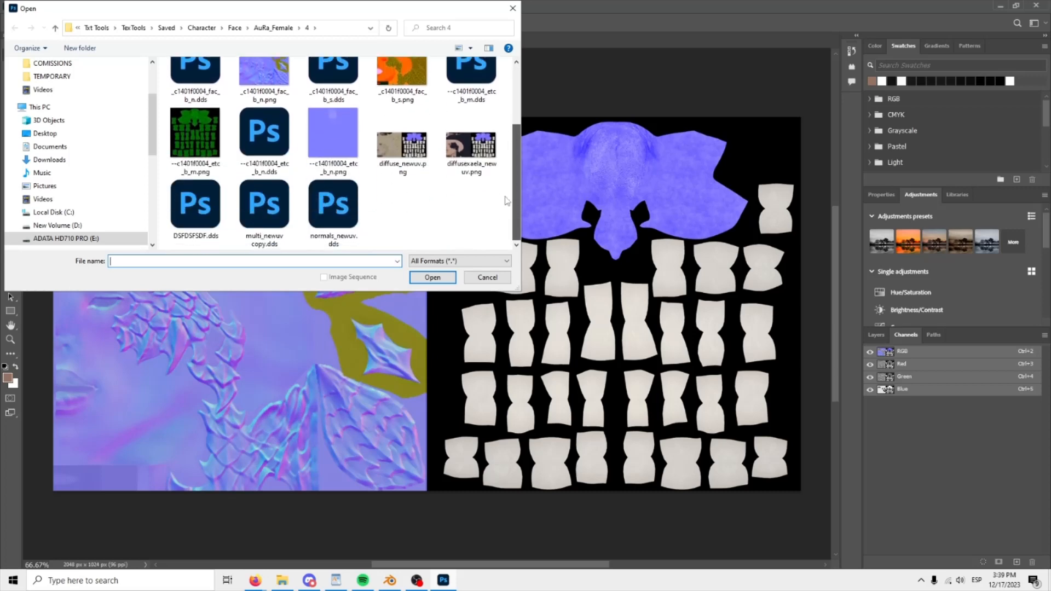
pyautogui.doubleClick(324, 199)
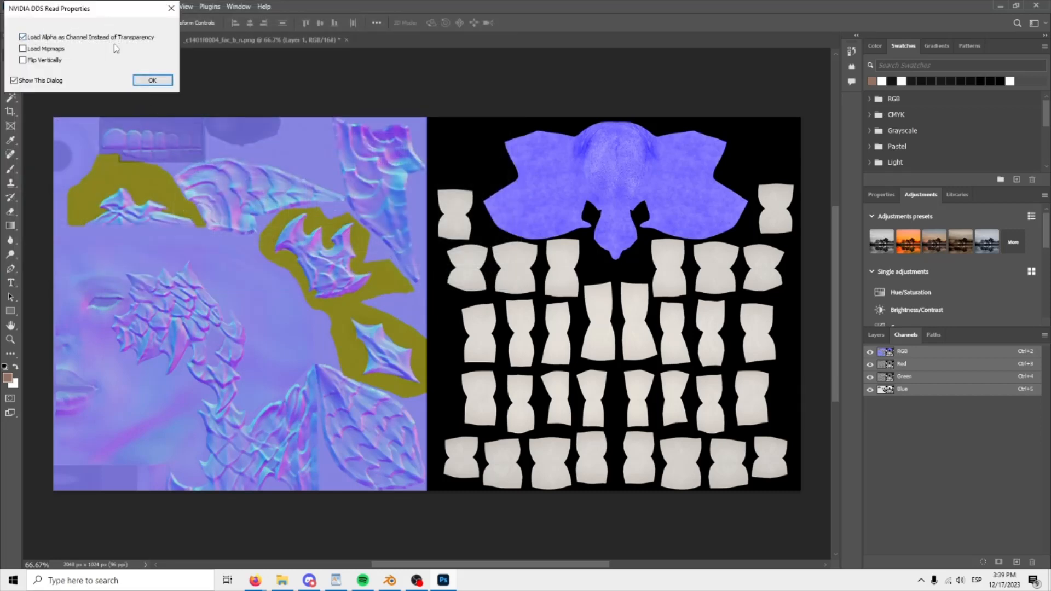
pyautogui.click(152, 81)
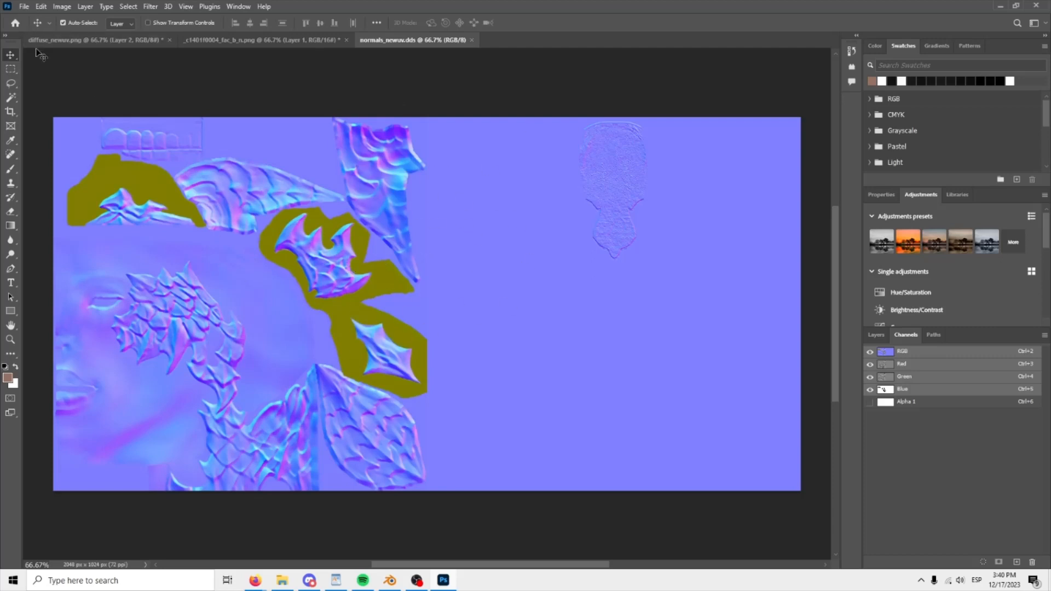
# Step: Open multi_newuv copy.dds with its alpha loaded as a channel, and compare it with normals_newuv.dds
pyautogui.click(24, 6)
pyautogui.click(41, 6)
pyautogui.click(24, 6)
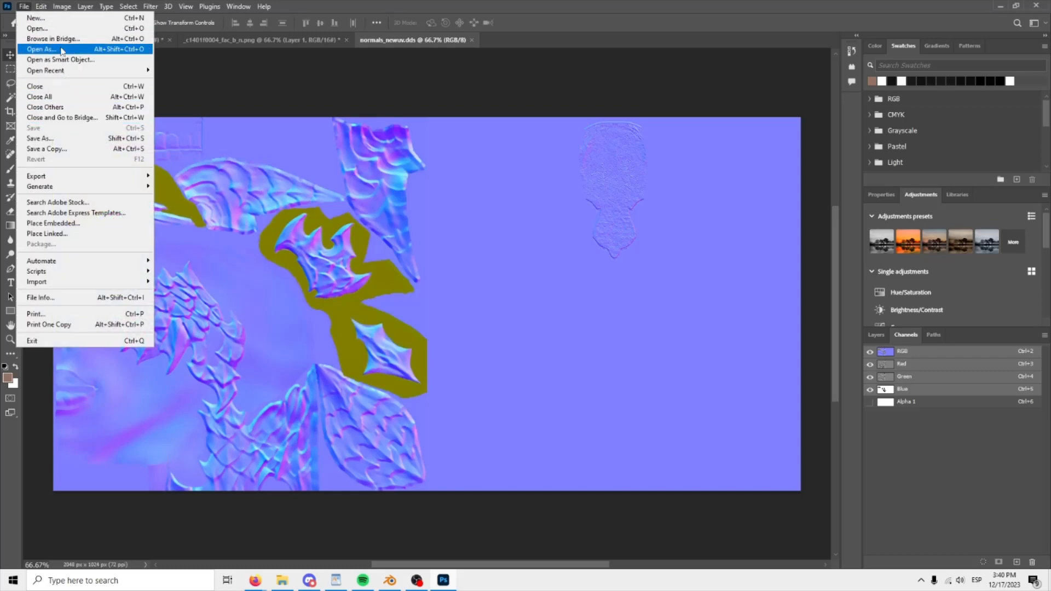
pyautogui.click(60, 28)
pyautogui.scroll(-2, 332, 209)
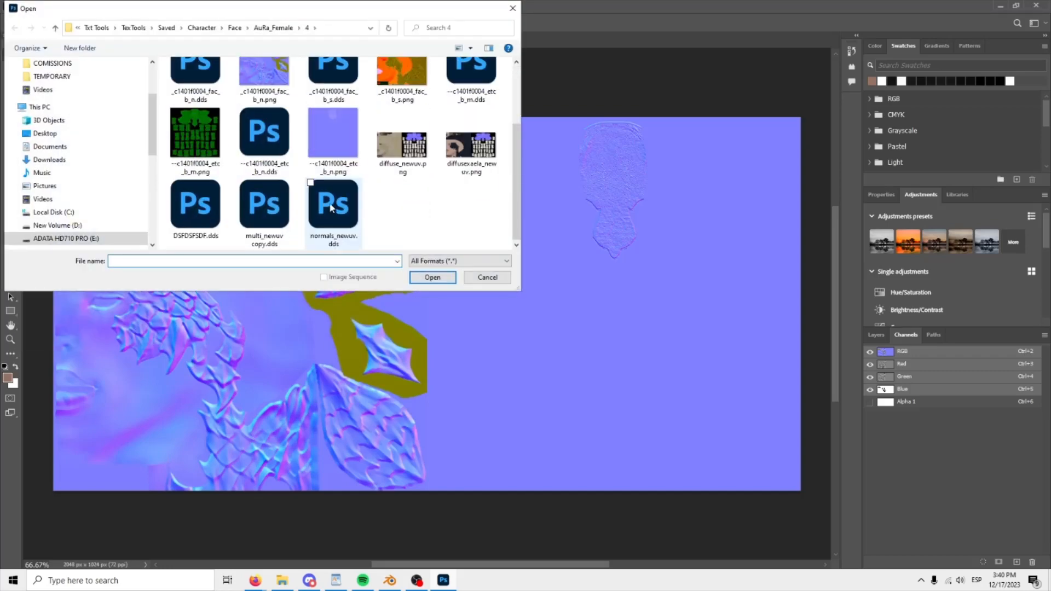
pyautogui.doubleClick(332, 207)
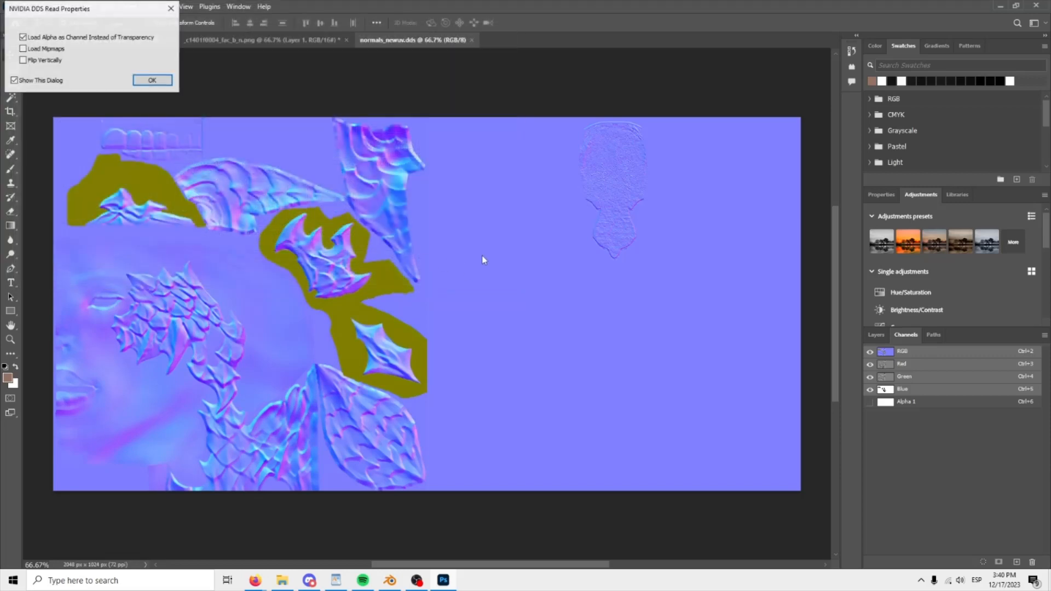
pyautogui.click(153, 80)
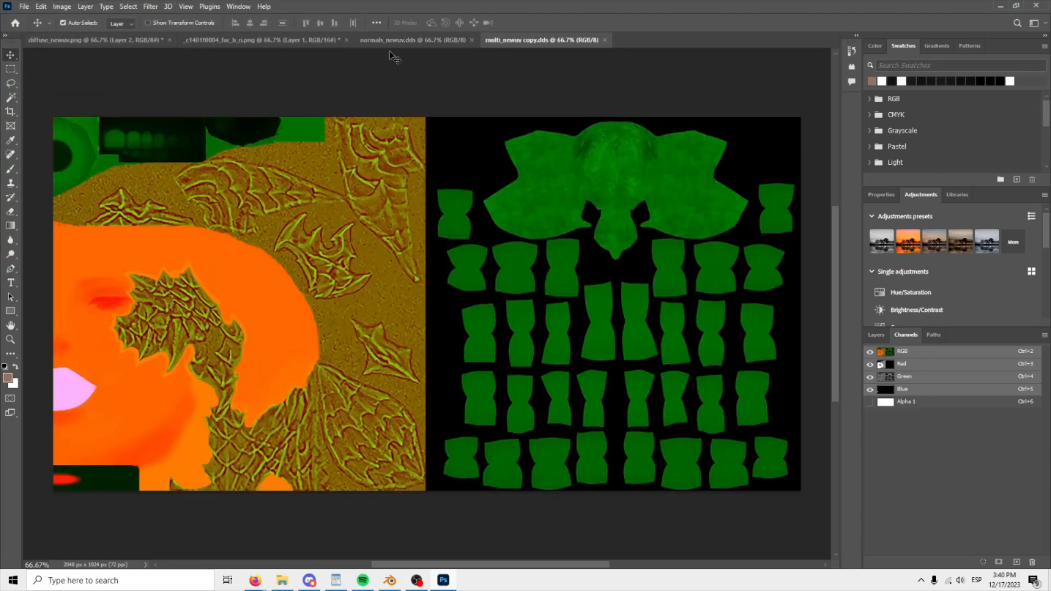
pyautogui.click(413, 40)
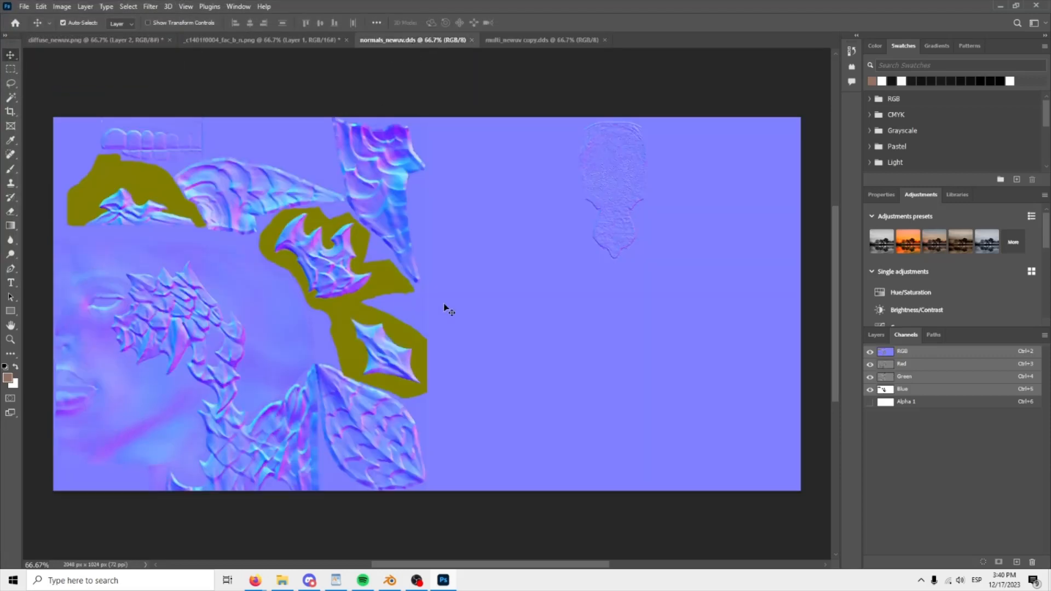
pyautogui.click(527, 36)
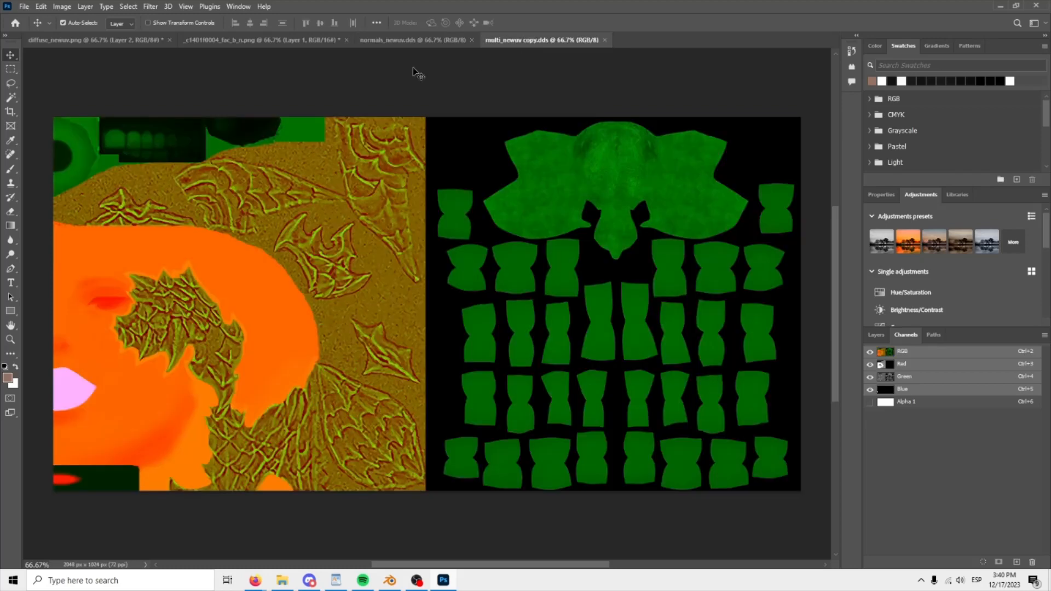
# Step: Start saving a copy of the multi texture in NVIDIA Texture Tools DDS format over DSFDSFSDF.dds
pyautogui.click(22, 6)
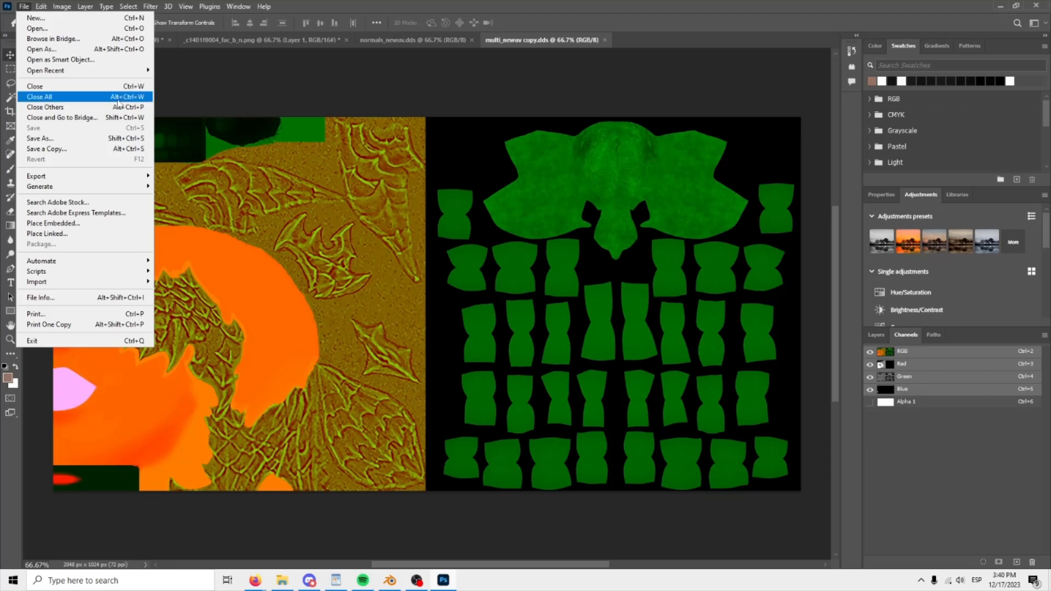
pyautogui.click(69, 155)
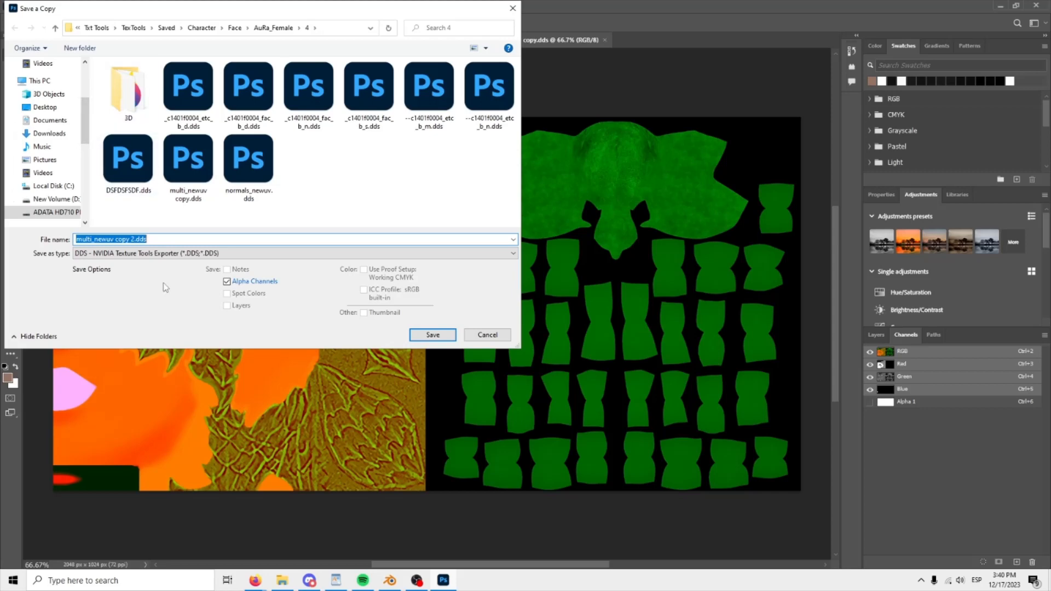
pyautogui.click(124, 258)
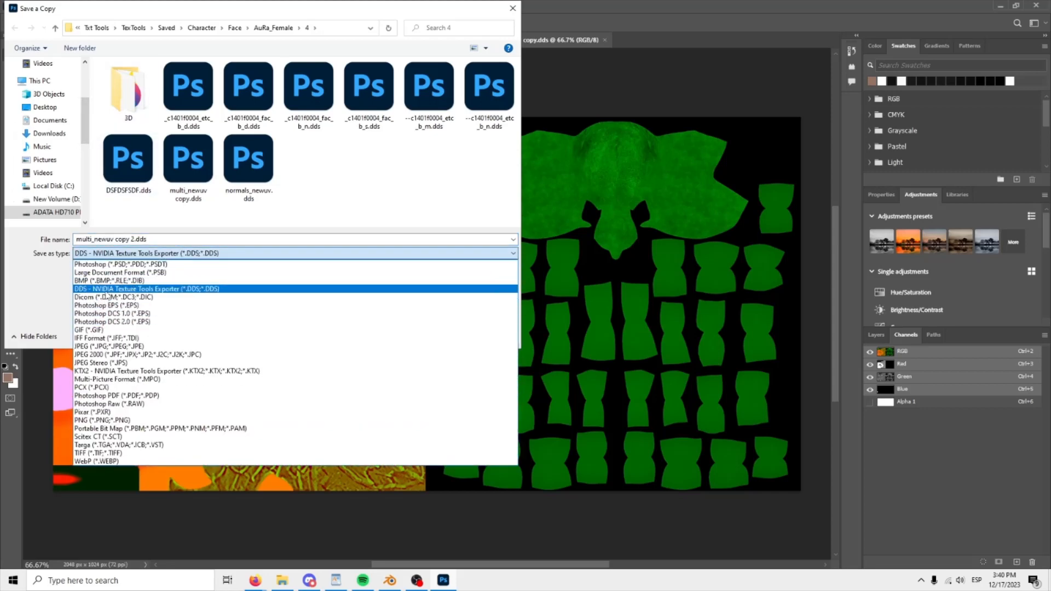
pyautogui.click(109, 289)
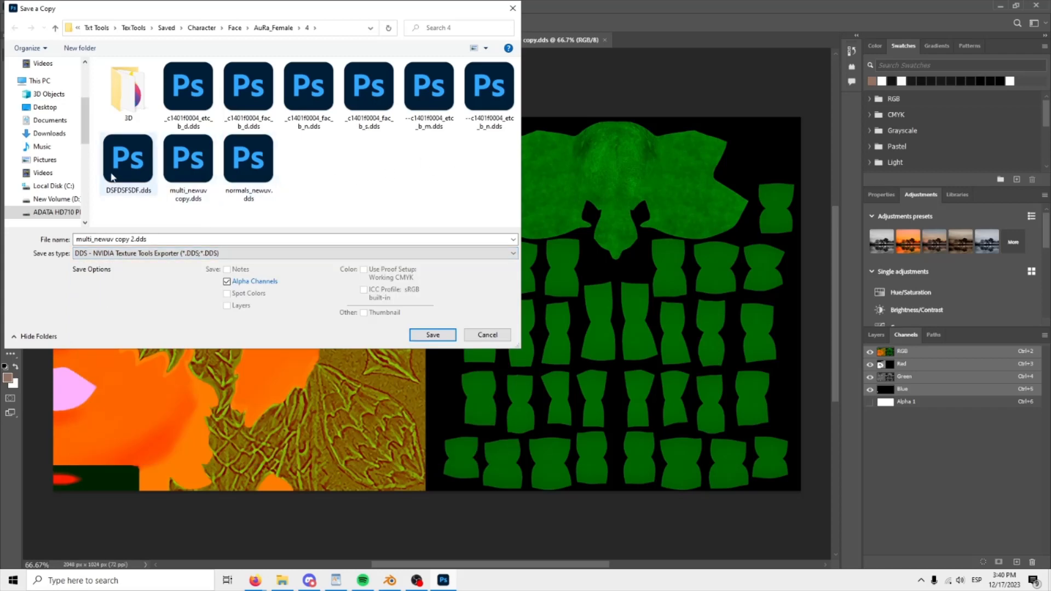
pyautogui.click(128, 160)
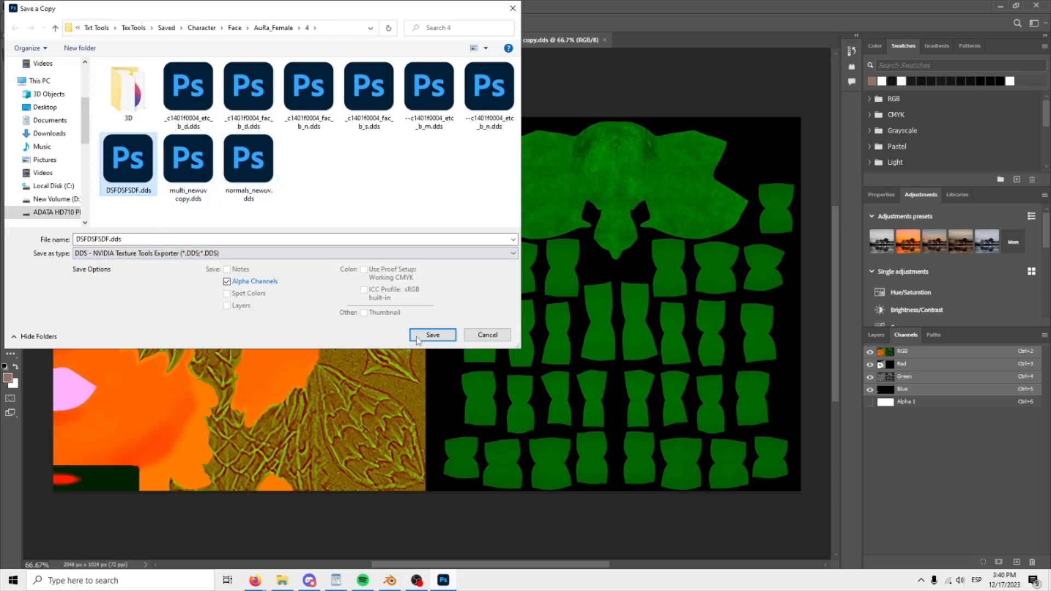
pyautogui.click(442, 336)
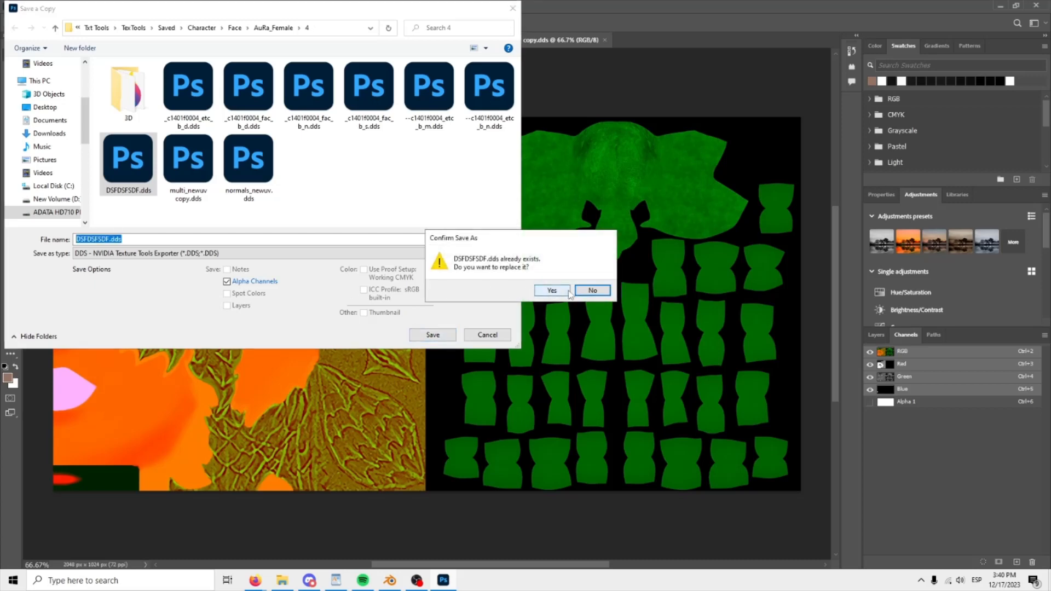
pyautogui.click(547, 288)
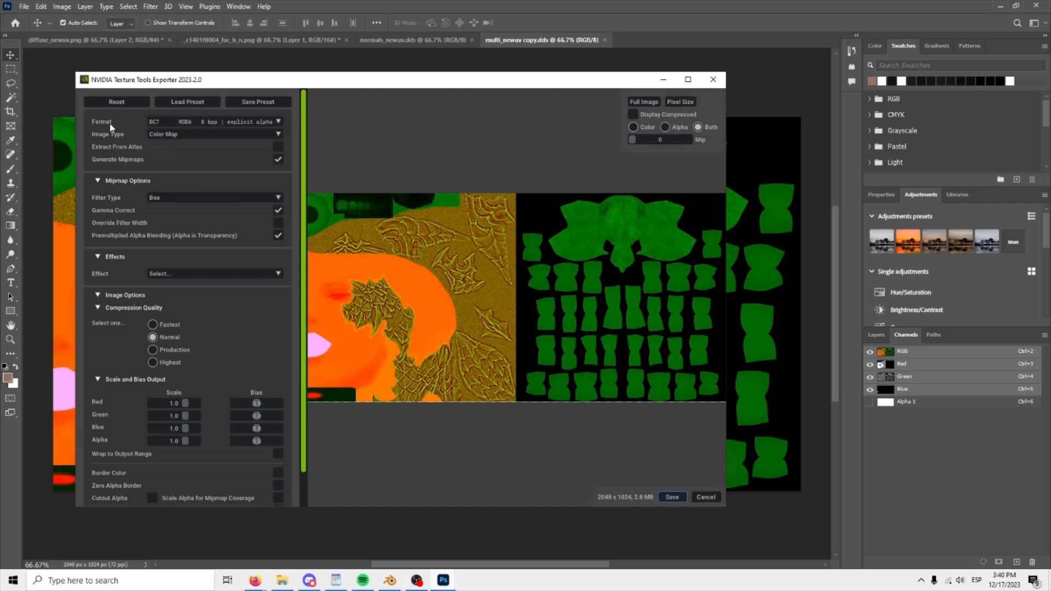
# Step: Choose the 8.8.8.8 BGRA 32 bpp unsigned export format, then close the exporter without saving and return to Photoshop
pyautogui.click(173, 121)
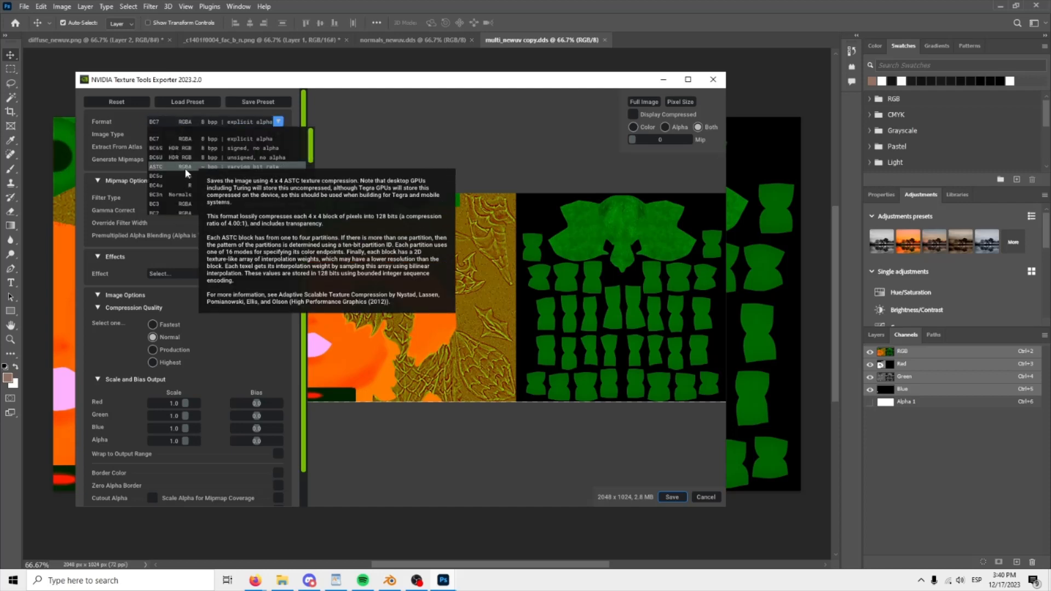
pyautogui.scroll(-3, 164, 167)
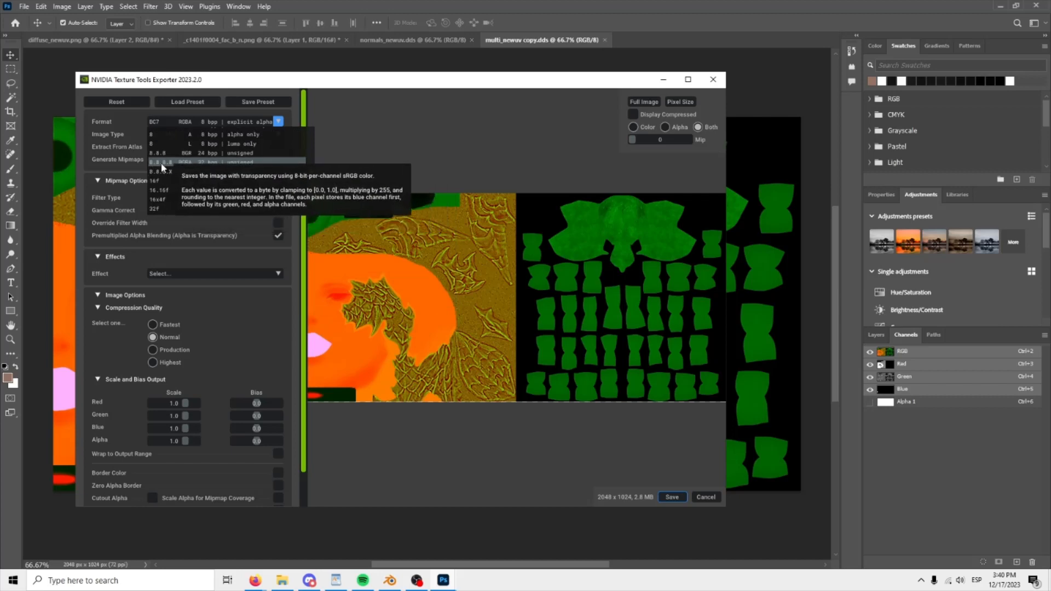
pyautogui.click(191, 164)
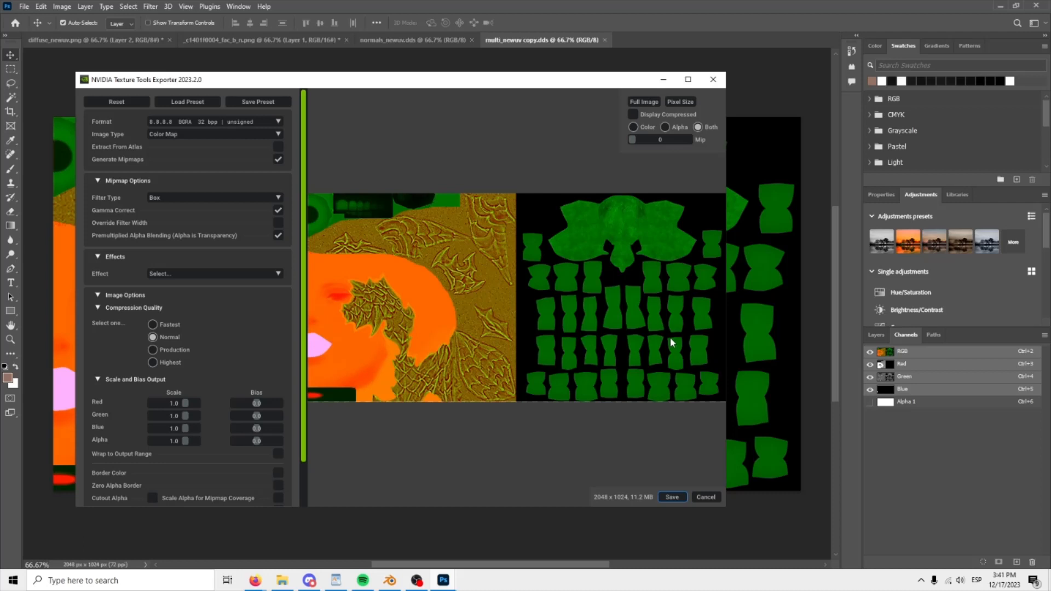
pyautogui.click(712, 89)
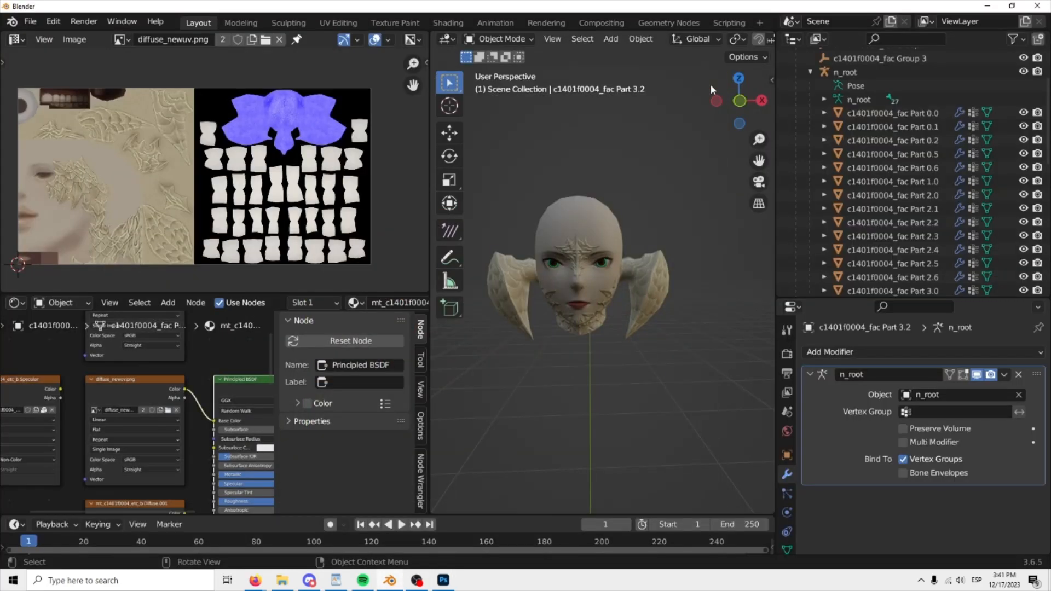
pyautogui.click(443, 581)
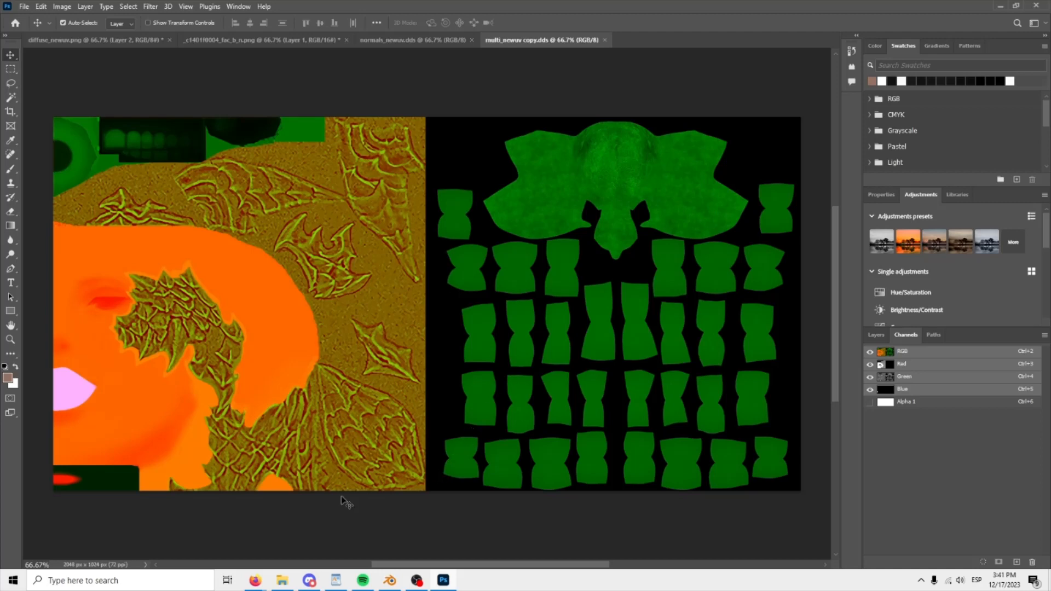
# Step: Launch FFXIV TexTools through a Windows search for "text" and bring diffuse_newuv.png to the front in Photoshop
pyautogui.click(175, 582)
pyautogui.write('text')
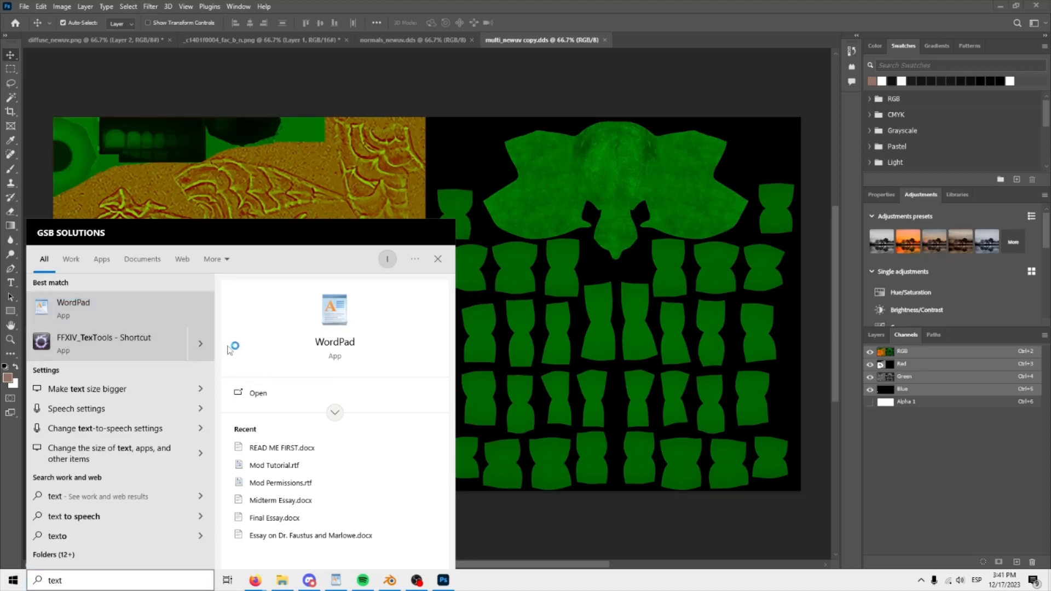
pyautogui.click(131, 343)
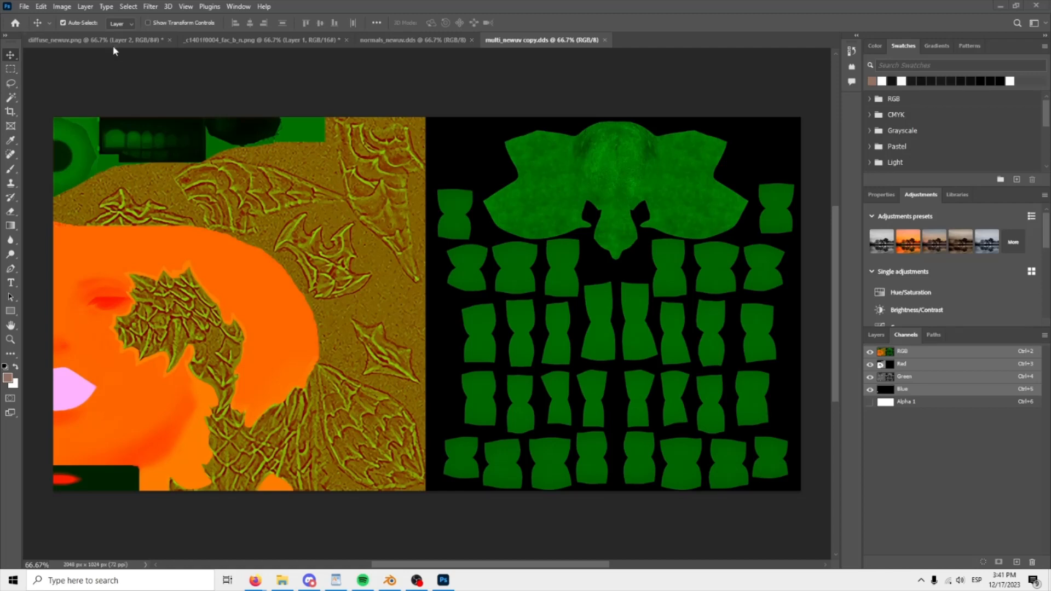
pyautogui.click(112, 44)
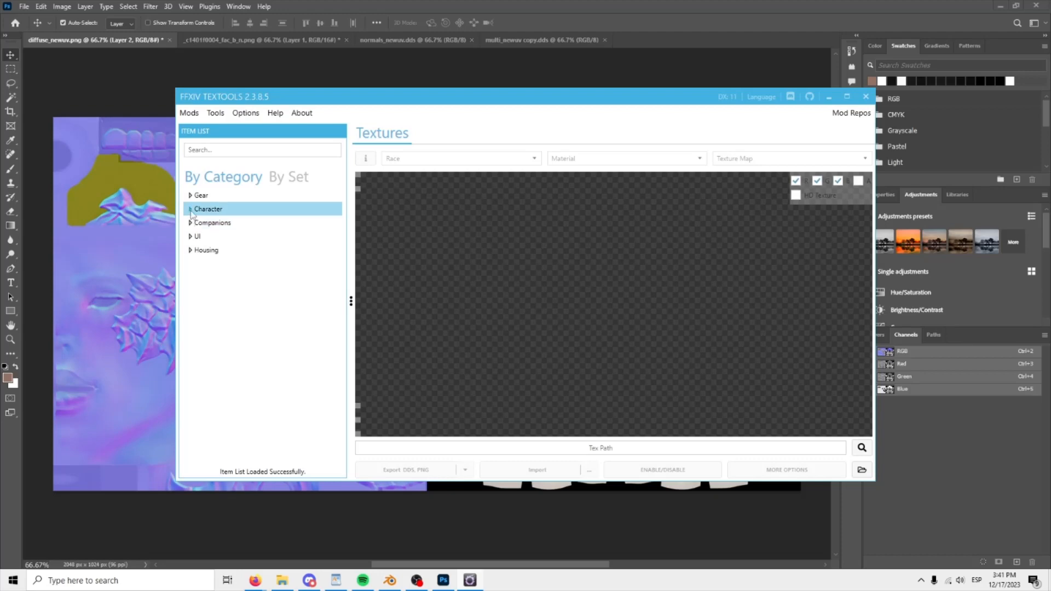
# Step: In TexTools, load the AuRa Female character face and select Face - 0004
pyautogui.click(190, 211)
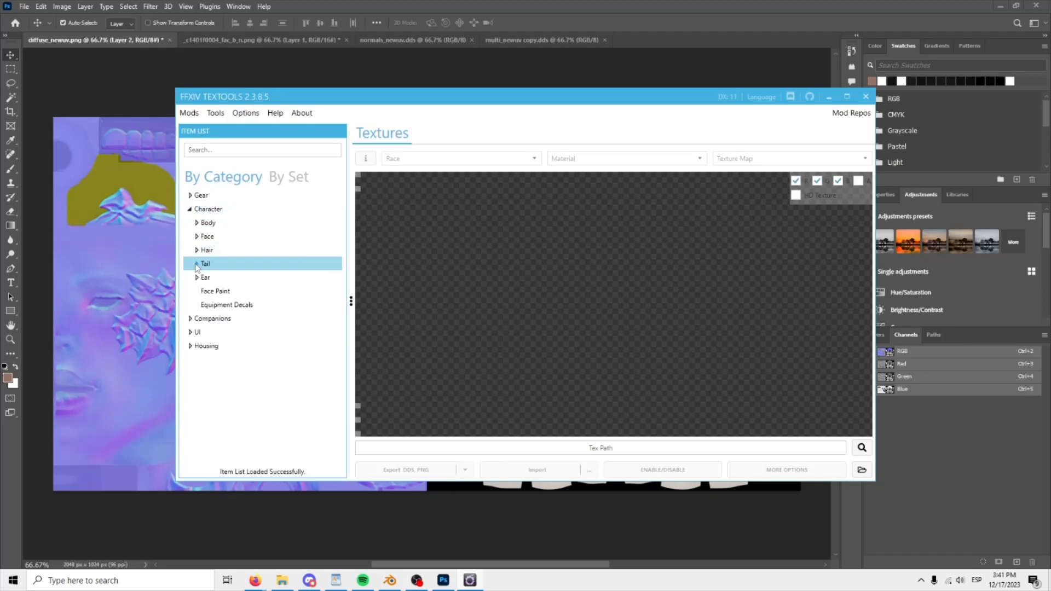
pyautogui.click(198, 238)
pyautogui.scroll(-3, 219, 284)
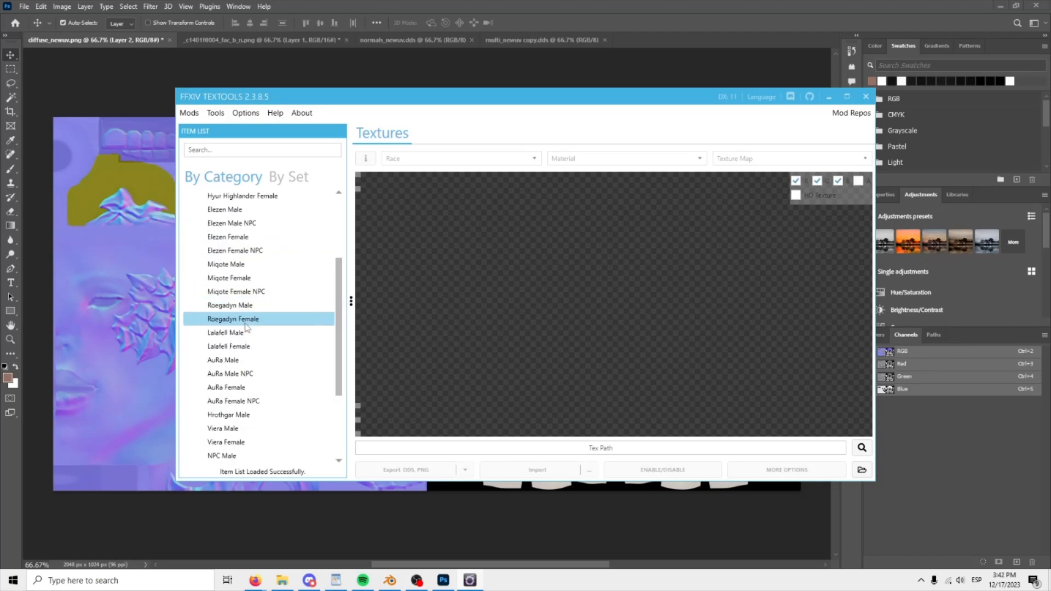
pyautogui.click(272, 391)
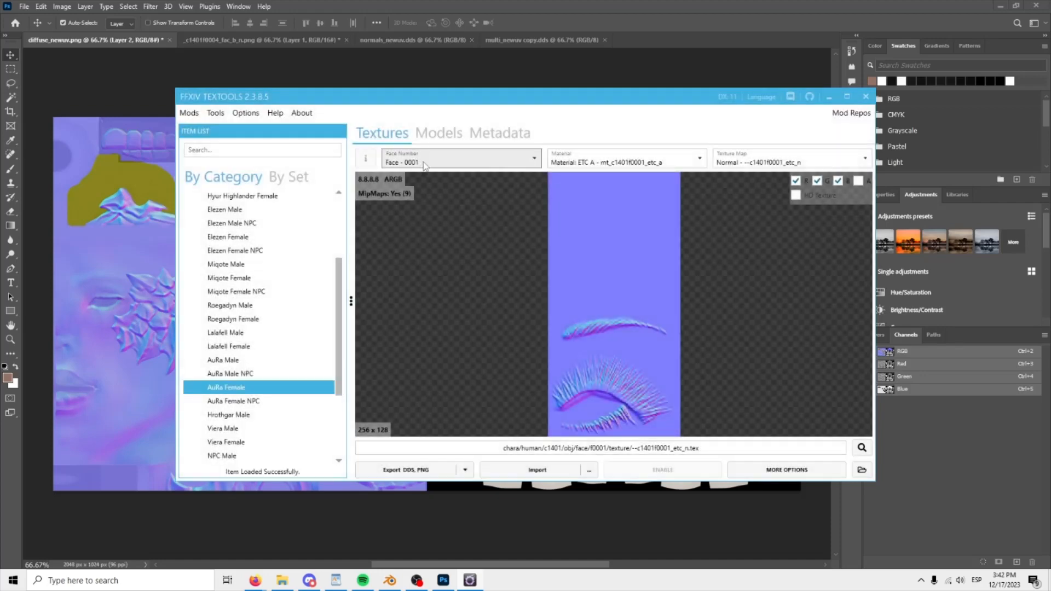
pyautogui.click(425, 162)
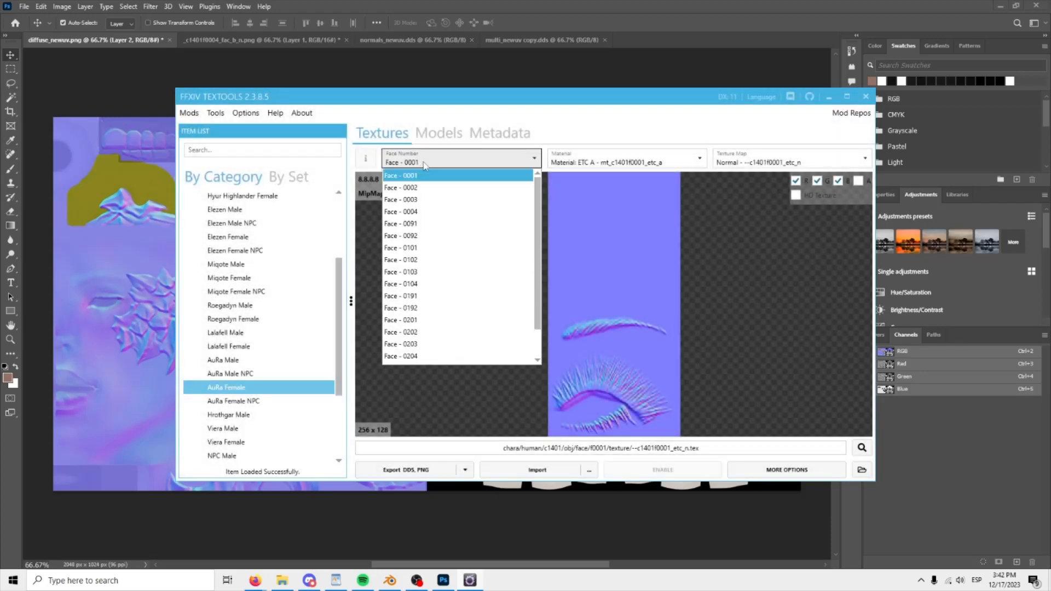
pyautogui.click(433, 212)
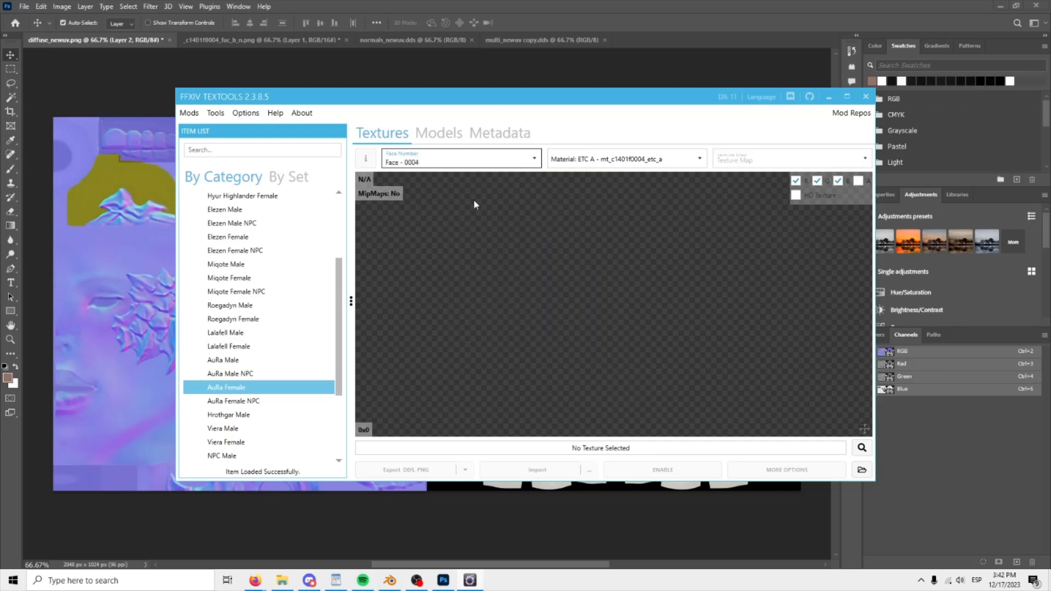
# Step: Display the diffuse texture of the FAC B material mt_c1401f0004_fac_b and check the available materials
pyautogui.click(619, 164)
pyautogui.click(593, 212)
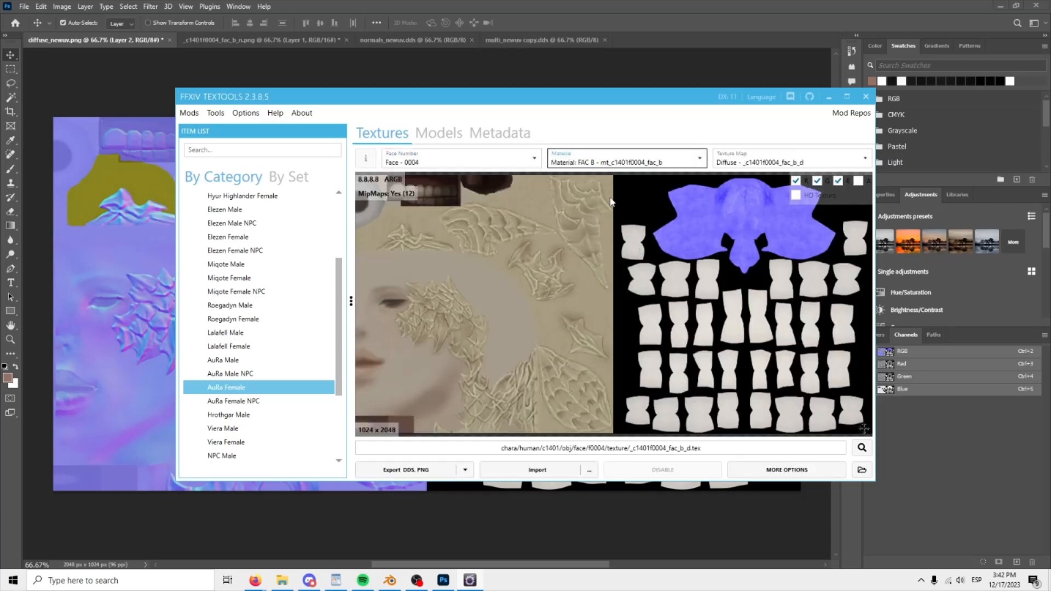
pyautogui.click(606, 159)
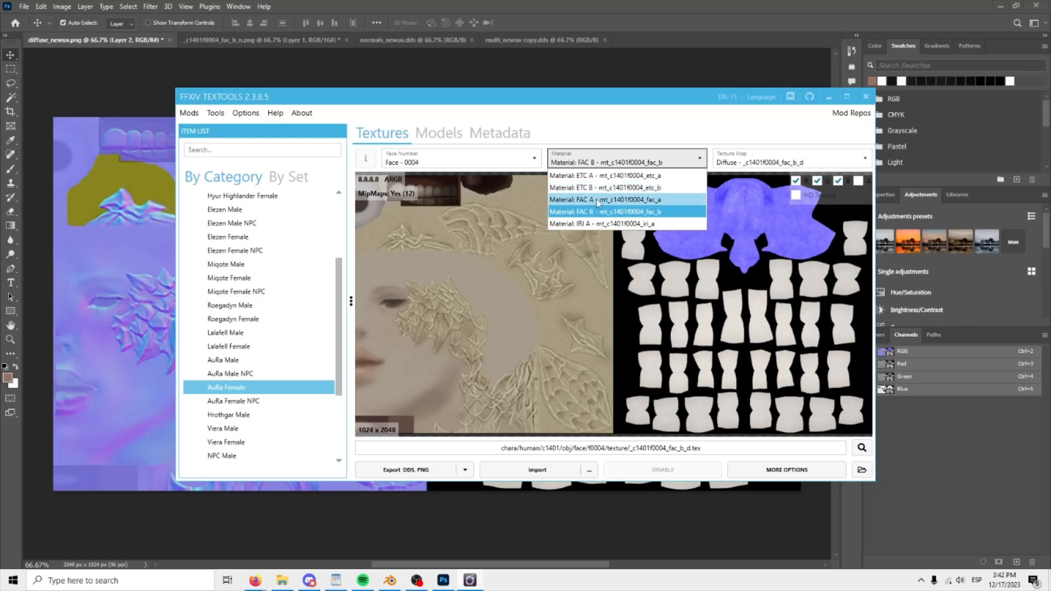
pyautogui.click(521, 311)
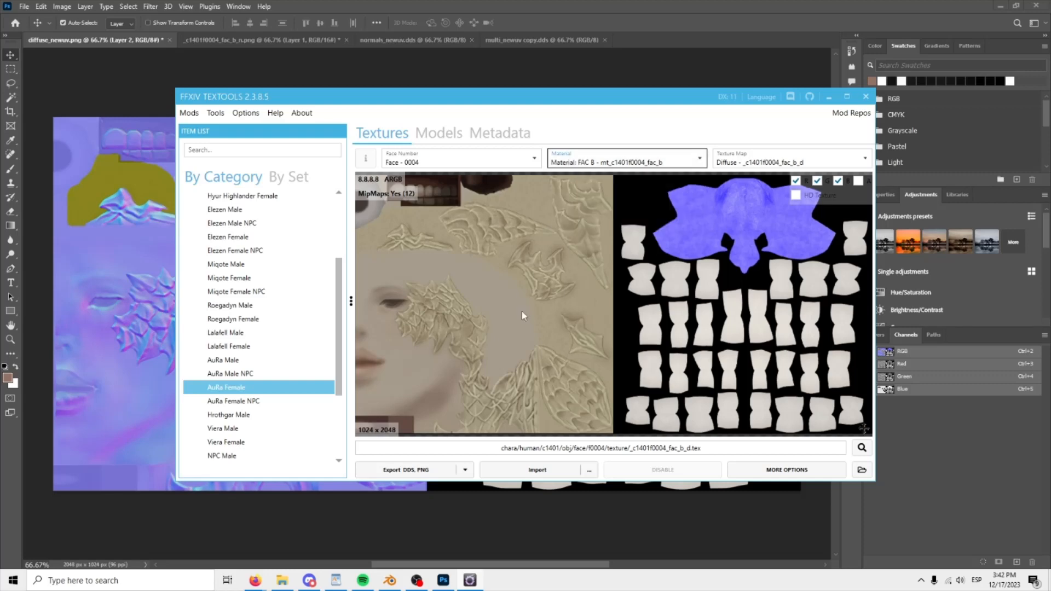
# Step: Display the normal texture map of the FAC B material, followed by its multi map _c1401f0004_fac_b_s
pyautogui.click(774, 166)
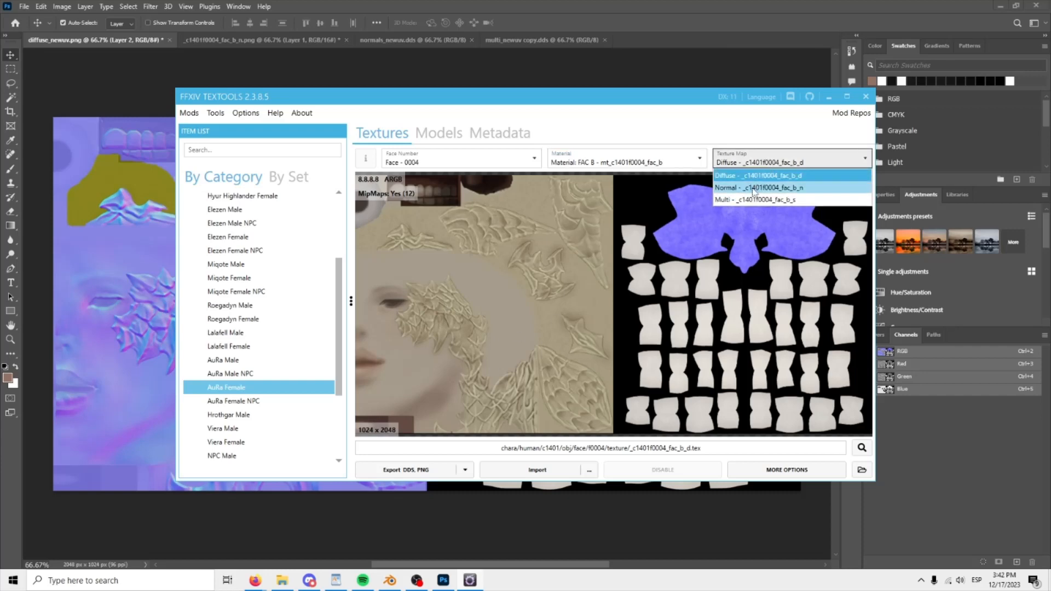
pyautogui.click(759, 187)
pyautogui.click(750, 162)
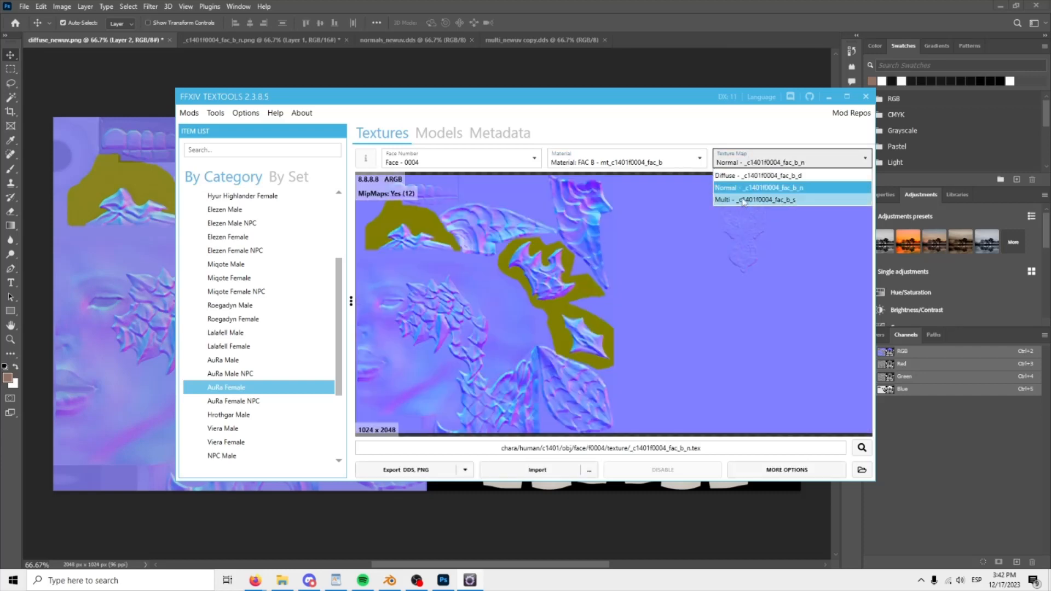
pyautogui.click(743, 197)
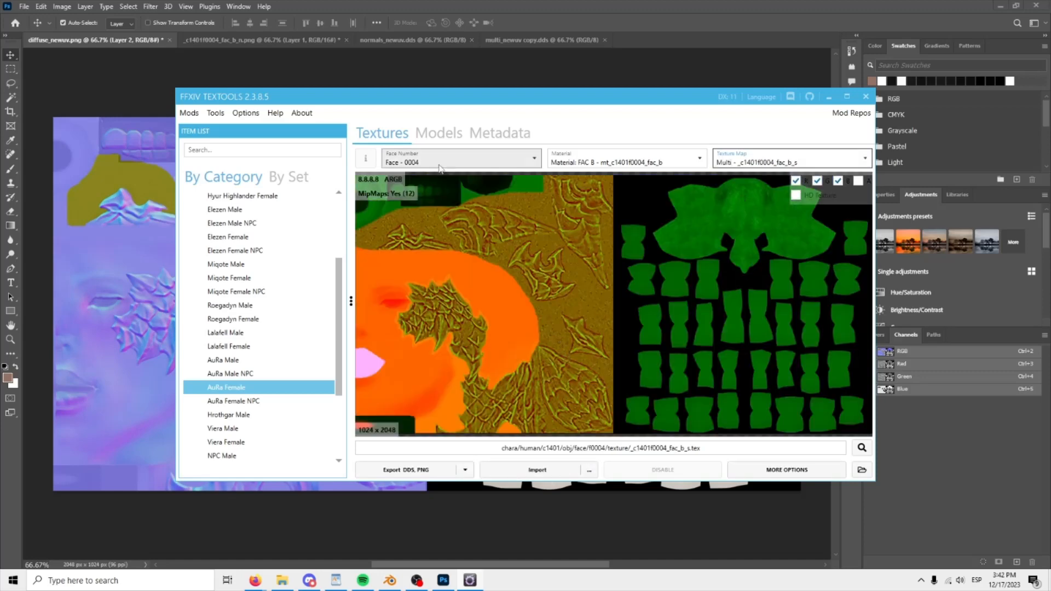
# Step: Show the number 4 face model, open it in the import Model Editor without choosing a file, and select Group 3
pyautogui.click(440, 134)
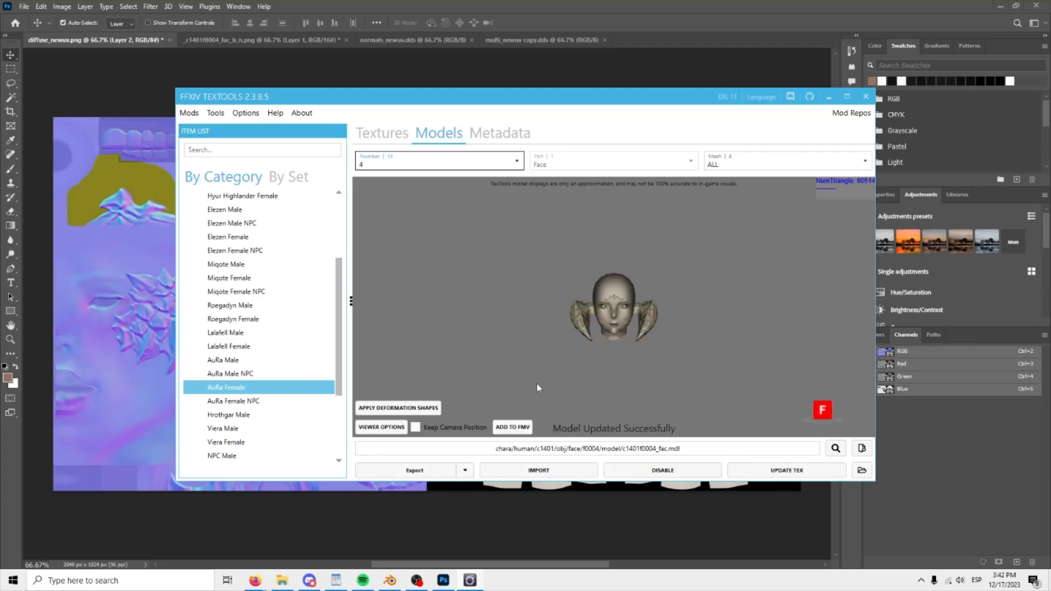
pyautogui.scroll(3, 625, 354)
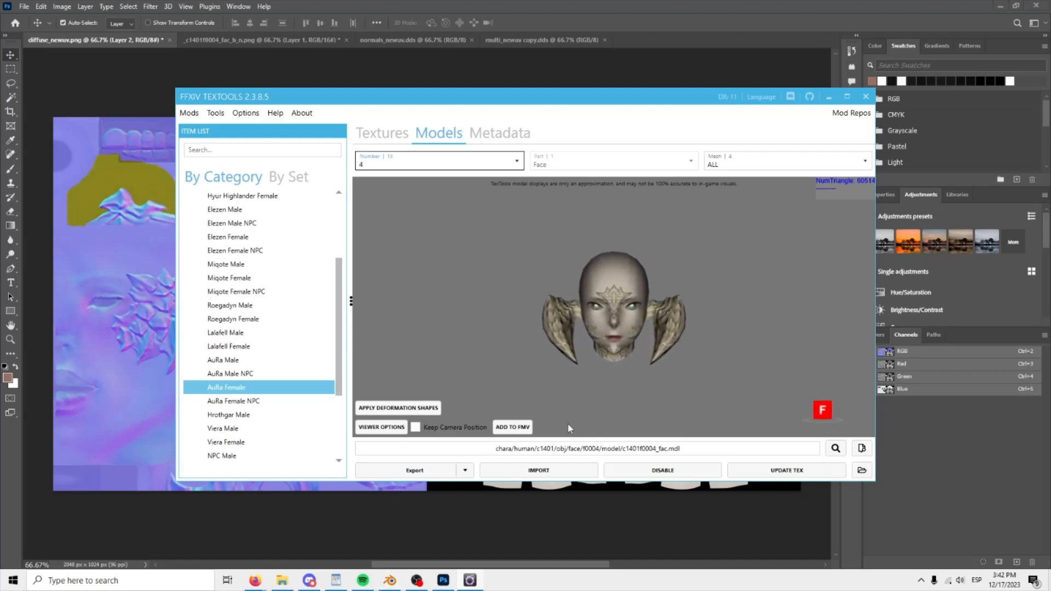
pyautogui.click(539, 471)
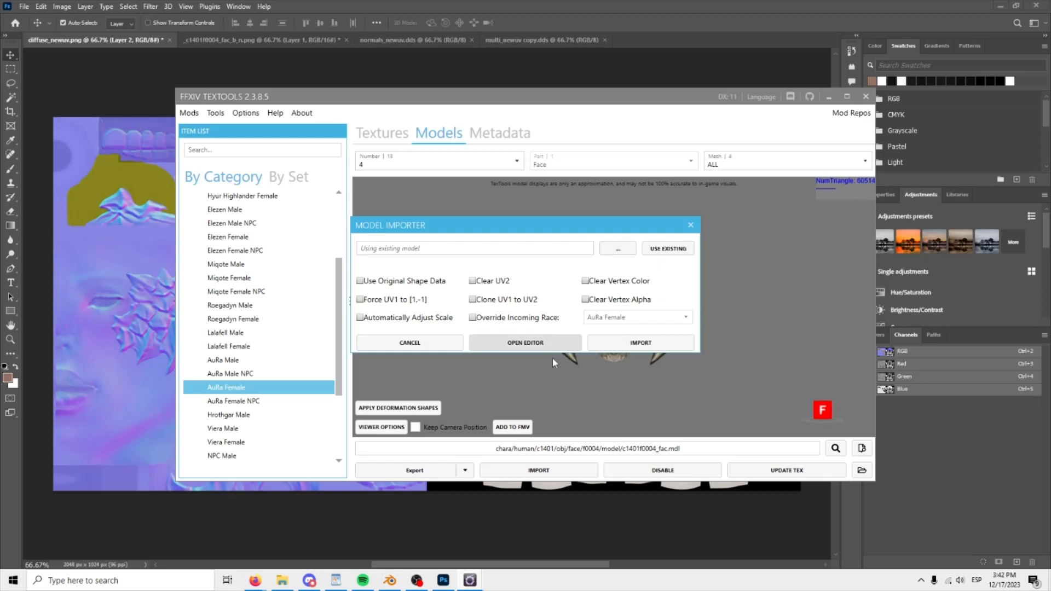
pyautogui.click(551, 342)
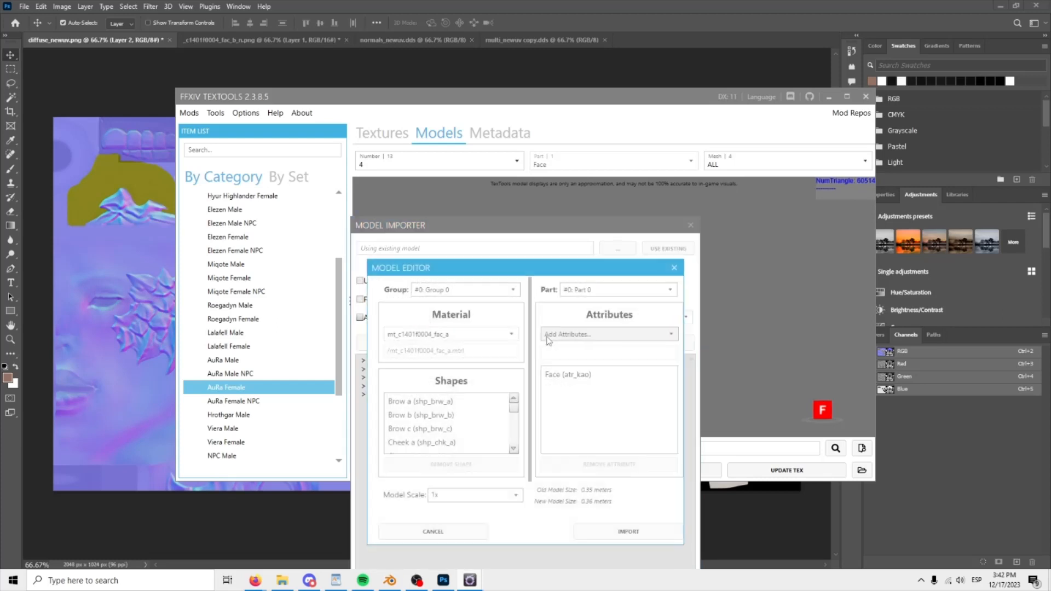
pyautogui.click(470, 289)
pyautogui.click(453, 340)
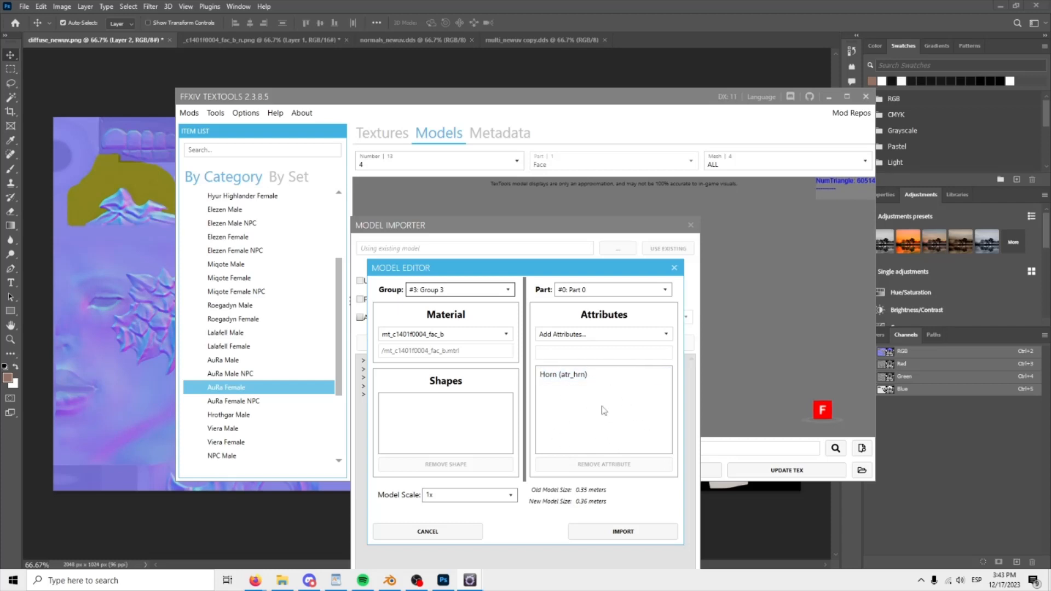
# Step: Check the attributes assigned to Part 0, Part 1 and Part 2 of Group 3
pyautogui.click(582, 293)
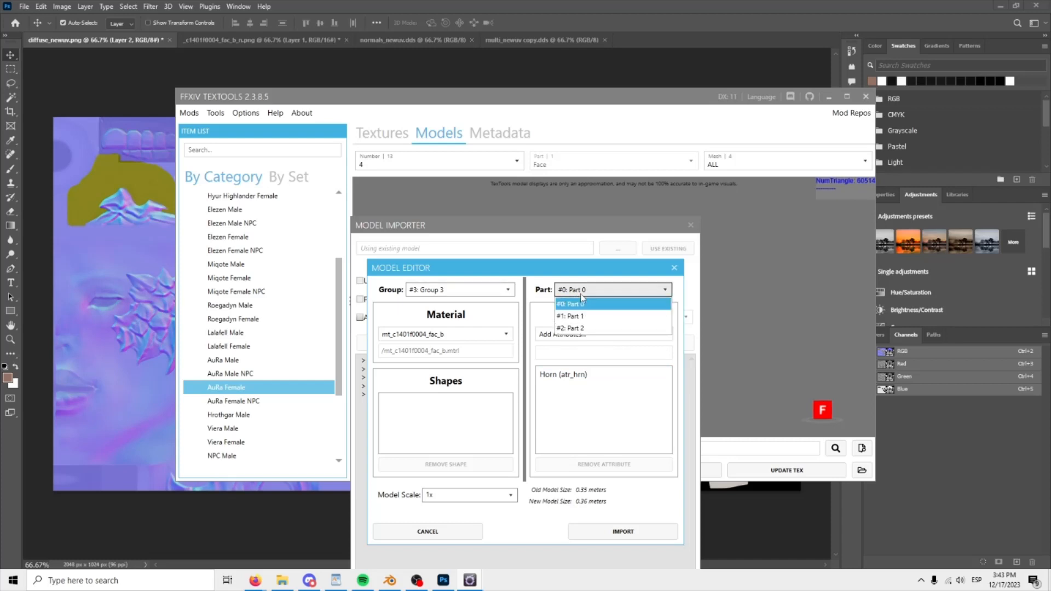
pyautogui.click(582, 297)
pyautogui.click(582, 291)
pyautogui.click(575, 316)
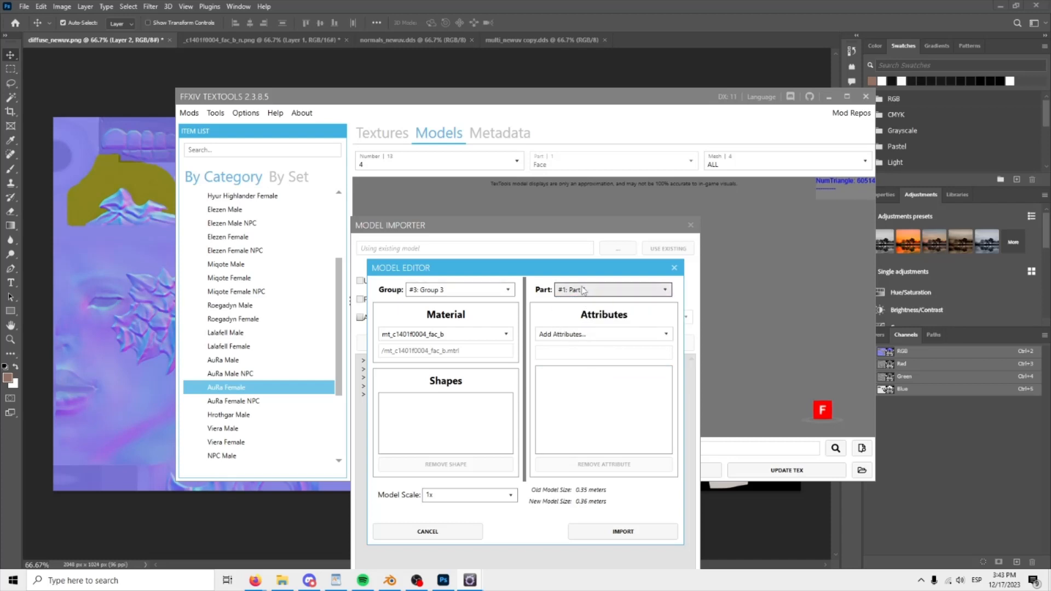
pyautogui.click(582, 290)
pyautogui.click(585, 327)
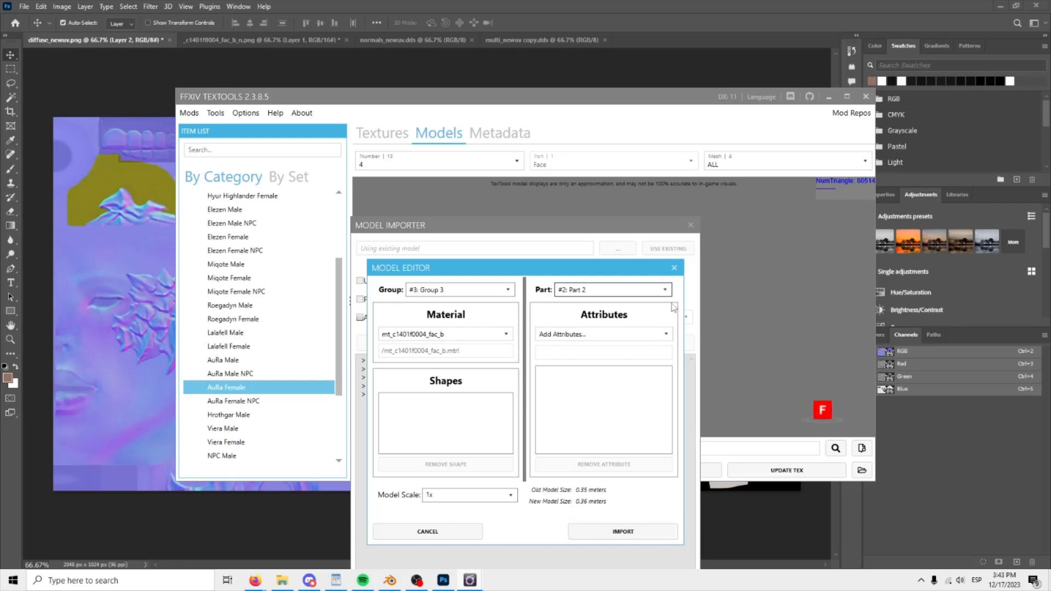
# Step: Import the existing face model from the Model Editor, close the importer and inspect the updated head with its horns
pyautogui.click(613, 532)
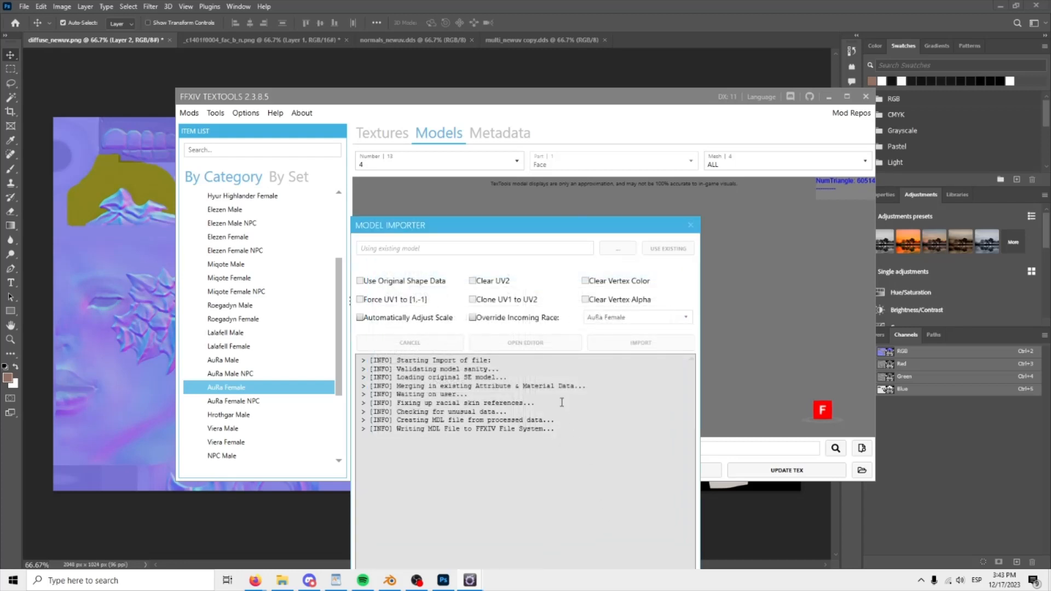
pyautogui.click(691, 226)
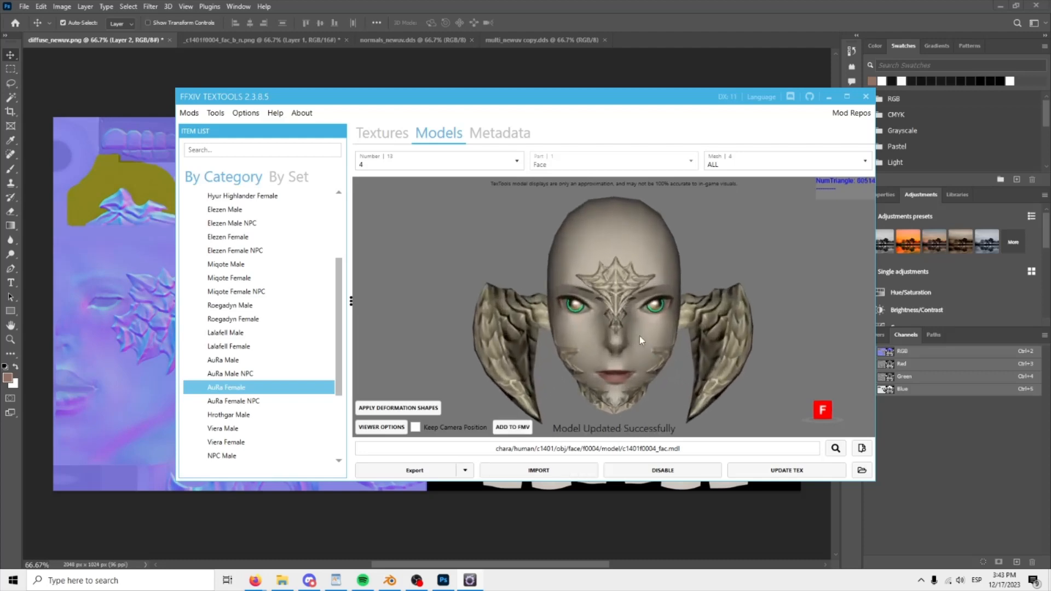
pyautogui.moveTo(635, 374)
pyautogui.mouseDown(button='right')
pyautogui.moveTo(602, 366)
pyautogui.moveTo(746, 404)
pyautogui.moveTo(718, 404)
pyautogui.moveTo(675, 358)
pyautogui.moveTo(645, 352)
pyautogui.moveTo(626, 386)
pyautogui.mouseUp(button='right')
pyautogui.scroll(-2, 649, 357)
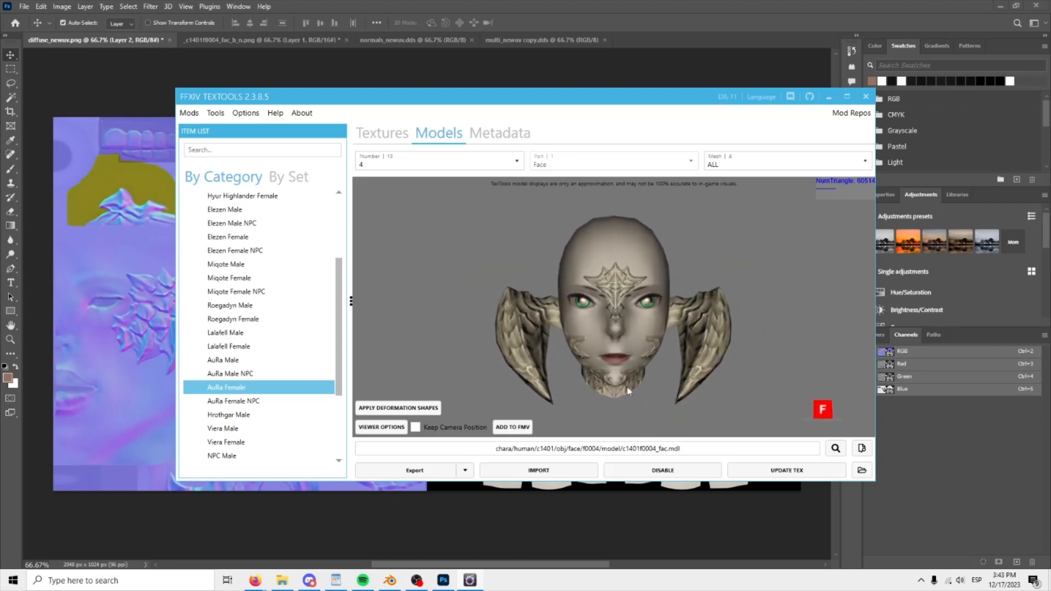
pyautogui.click(536, 469)
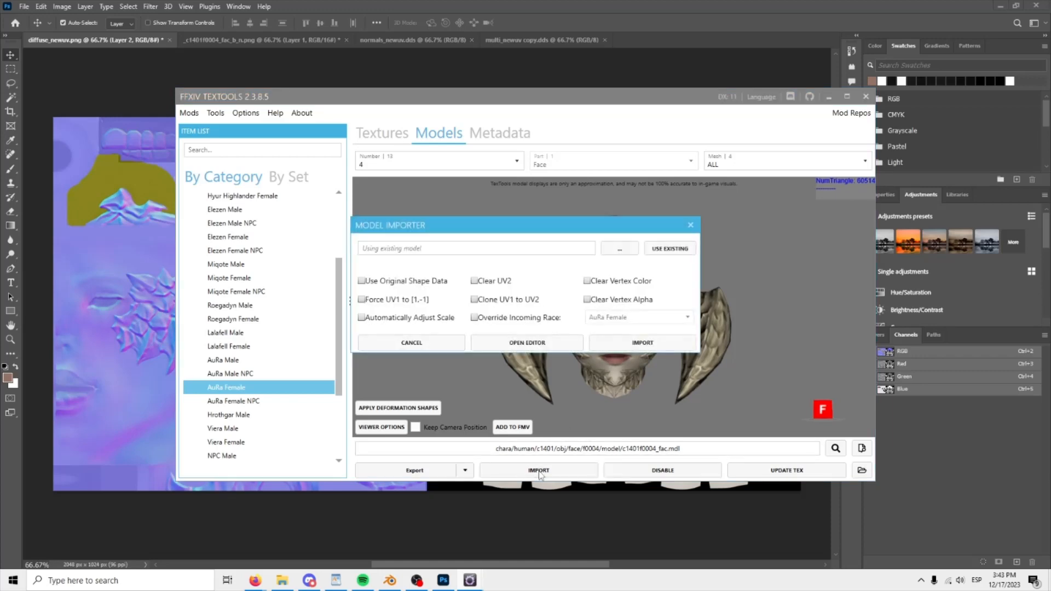
pyautogui.click(364, 301)
pyautogui.click(472, 301)
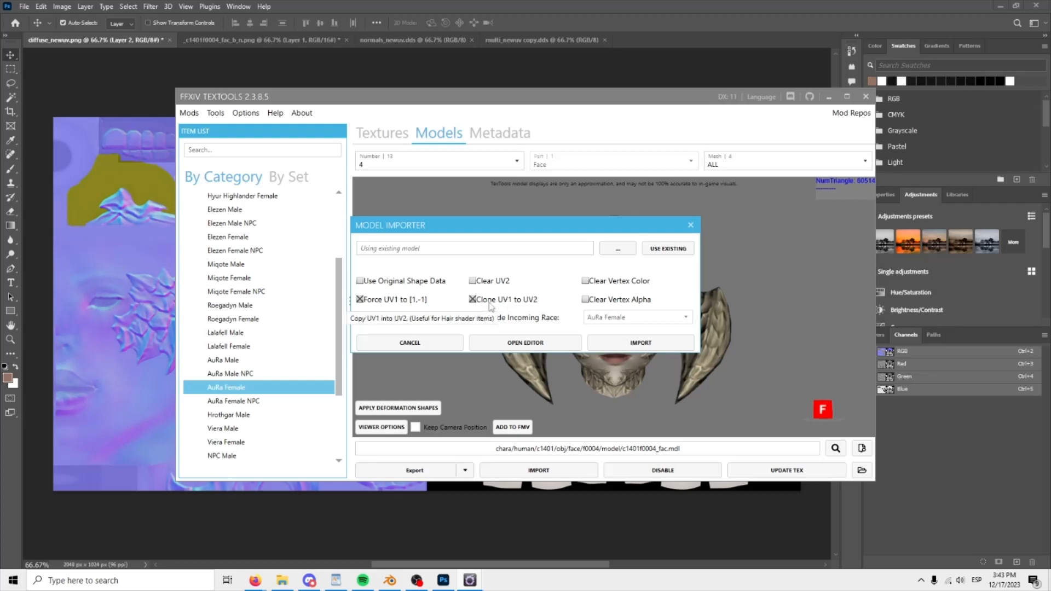
pyautogui.click(360, 301)
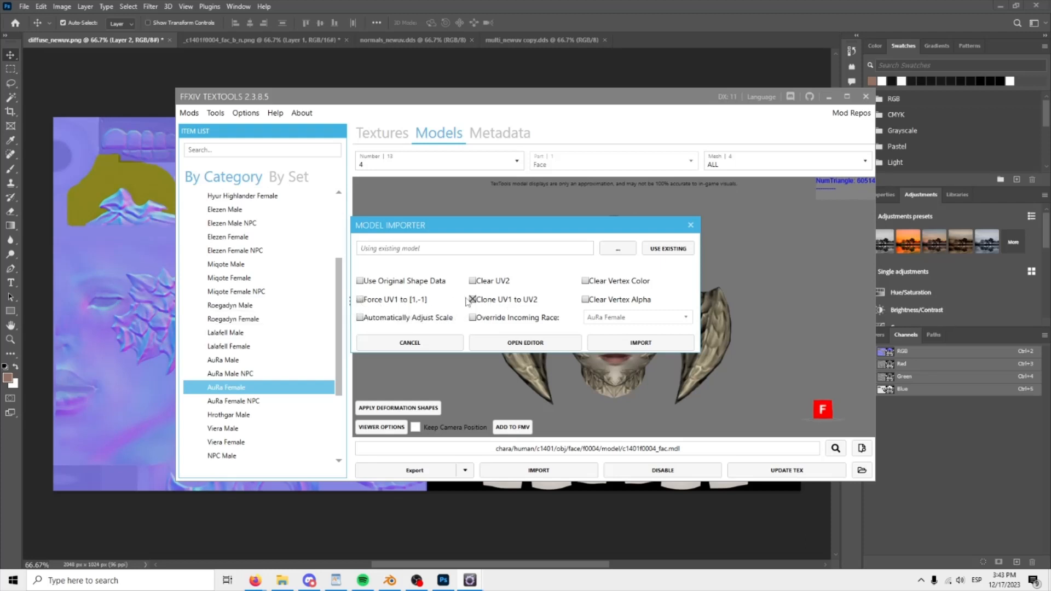
pyautogui.click(472, 300)
pyautogui.click(691, 224)
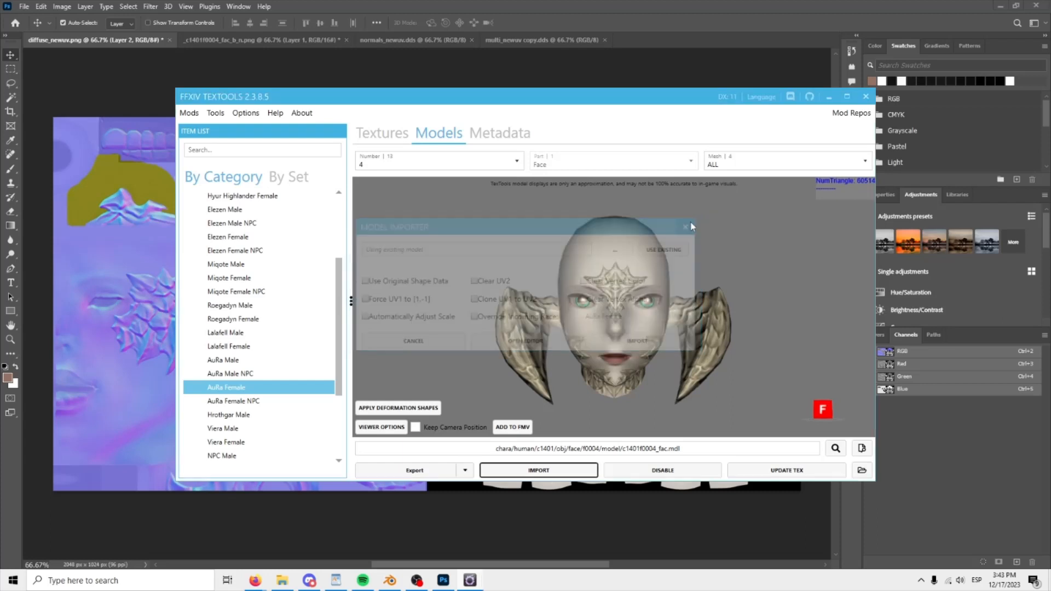
pyautogui.moveTo(616, 369)
pyautogui.mouseDown(button='right')
pyautogui.moveTo(482, 369)
pyautogui.moveTo(676, 342)
pyautogui.moveTo(616, 369)
pyautogui.mouseUp(button='right')
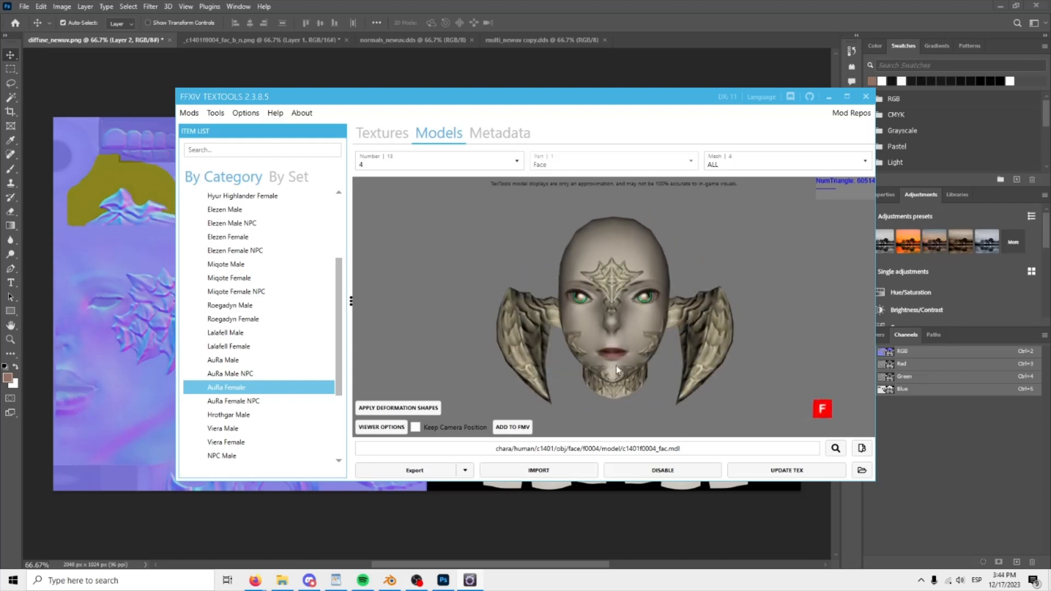